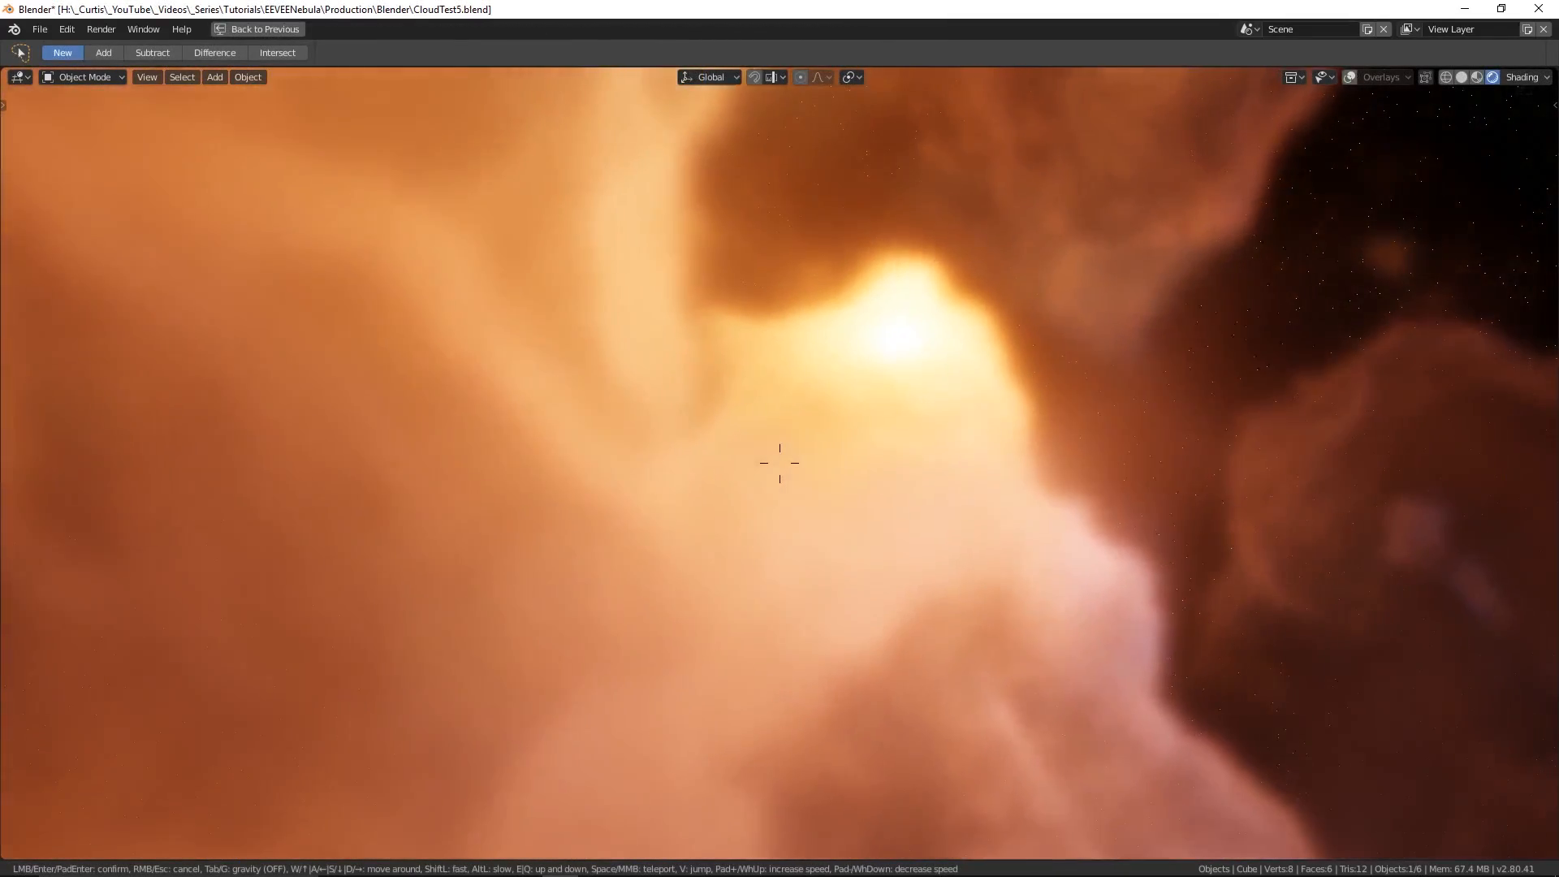
- Brighten the selected dark ColorRamp stop's color in the BoxCloud material to strengthen the nebula cloud
key(d)
key(e)
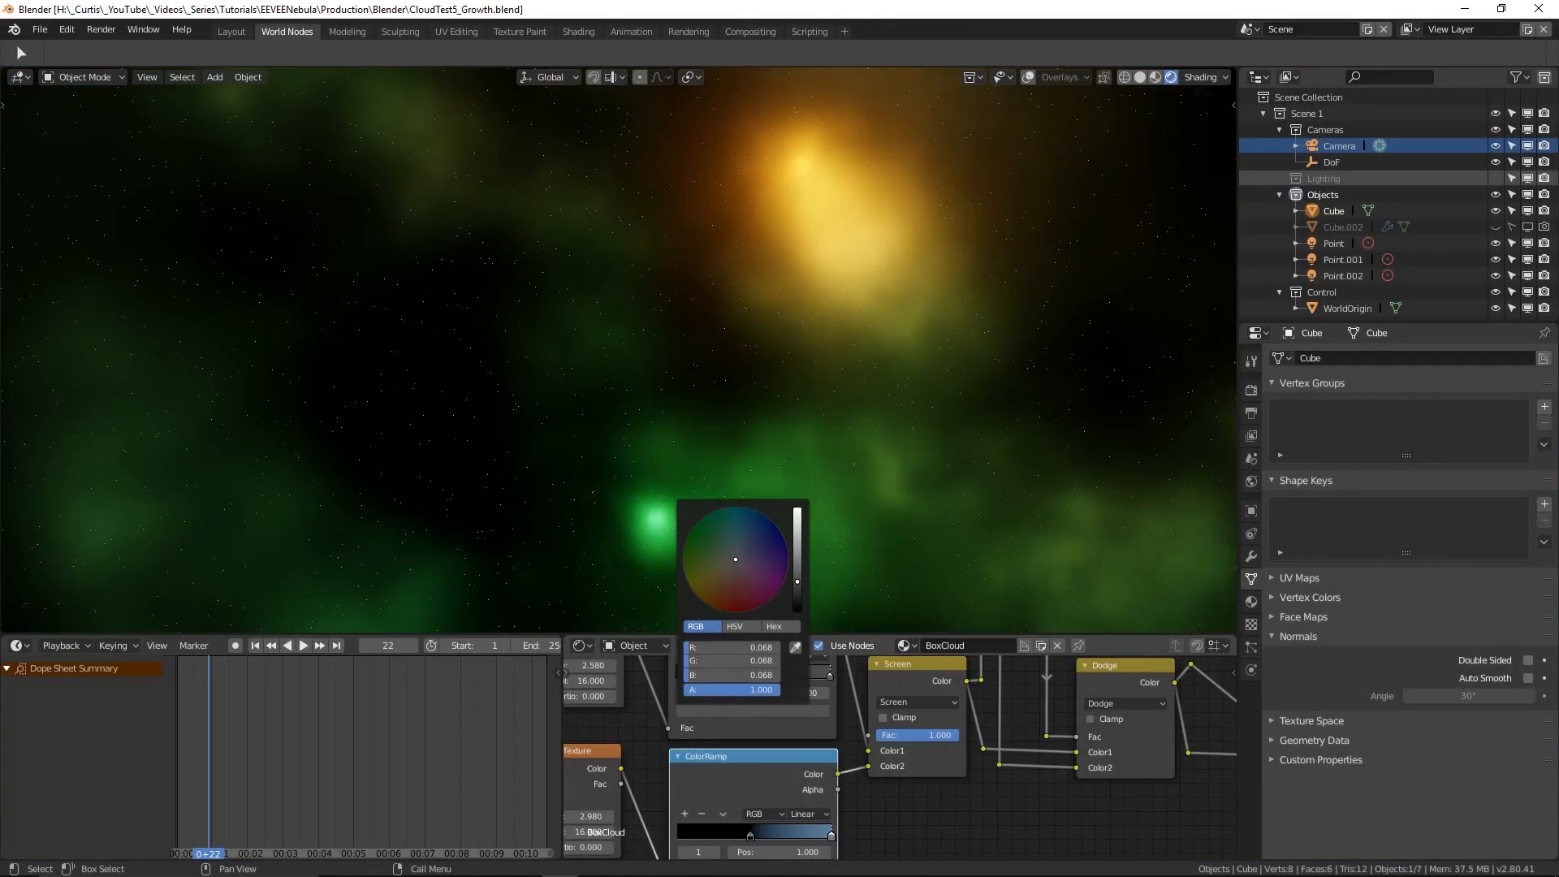
drag(797, 581, 797, 512)
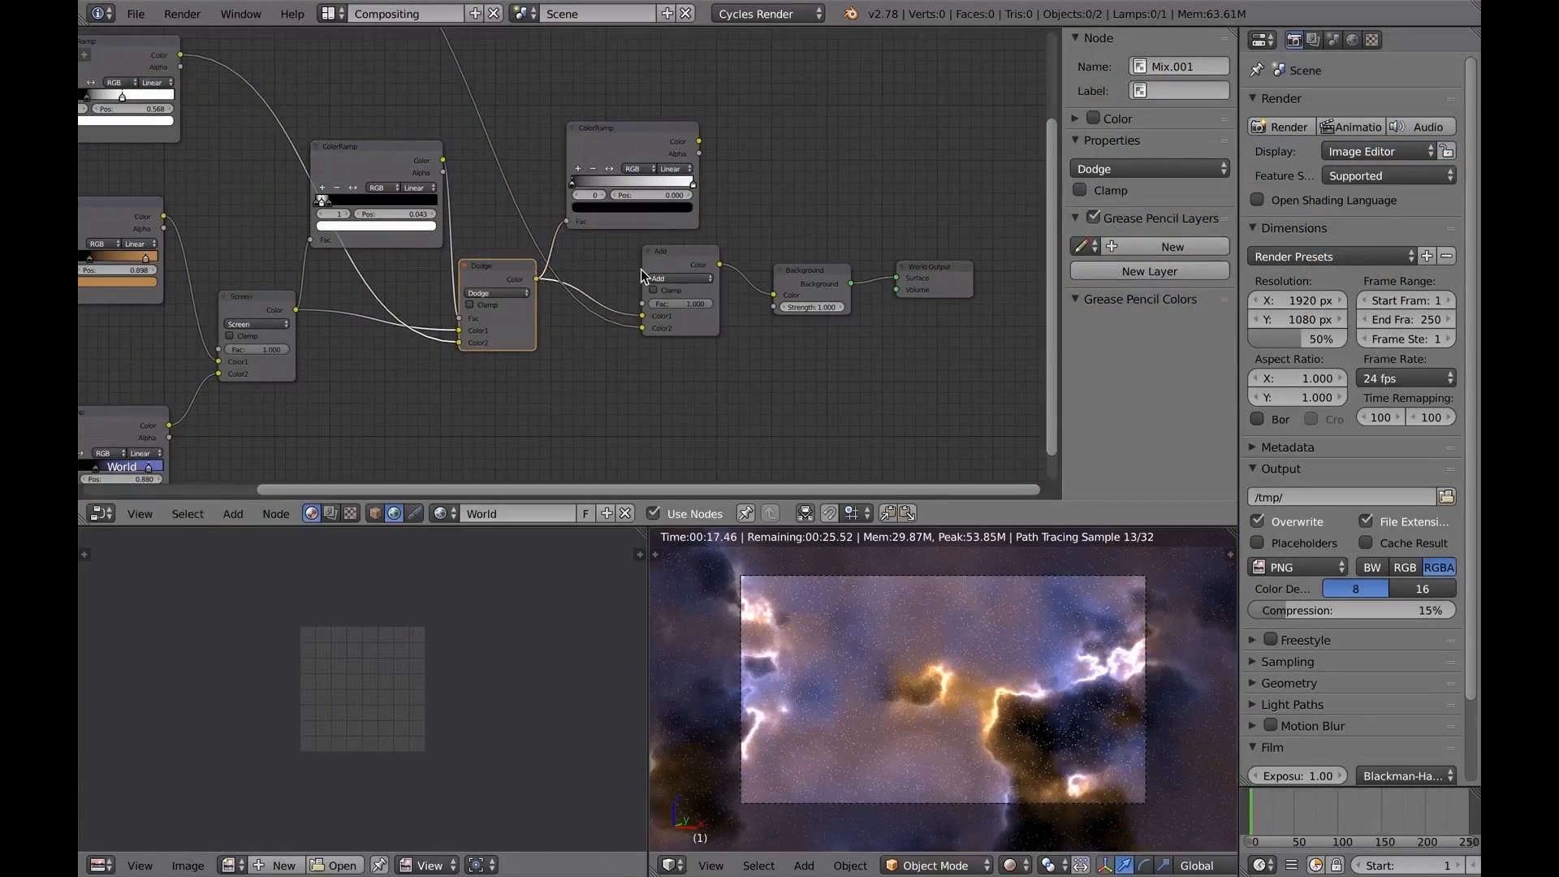
- Preview the output of the ColorRamp fed by the Dodge node in the world shader
ctrl+shift+click(632, 131)
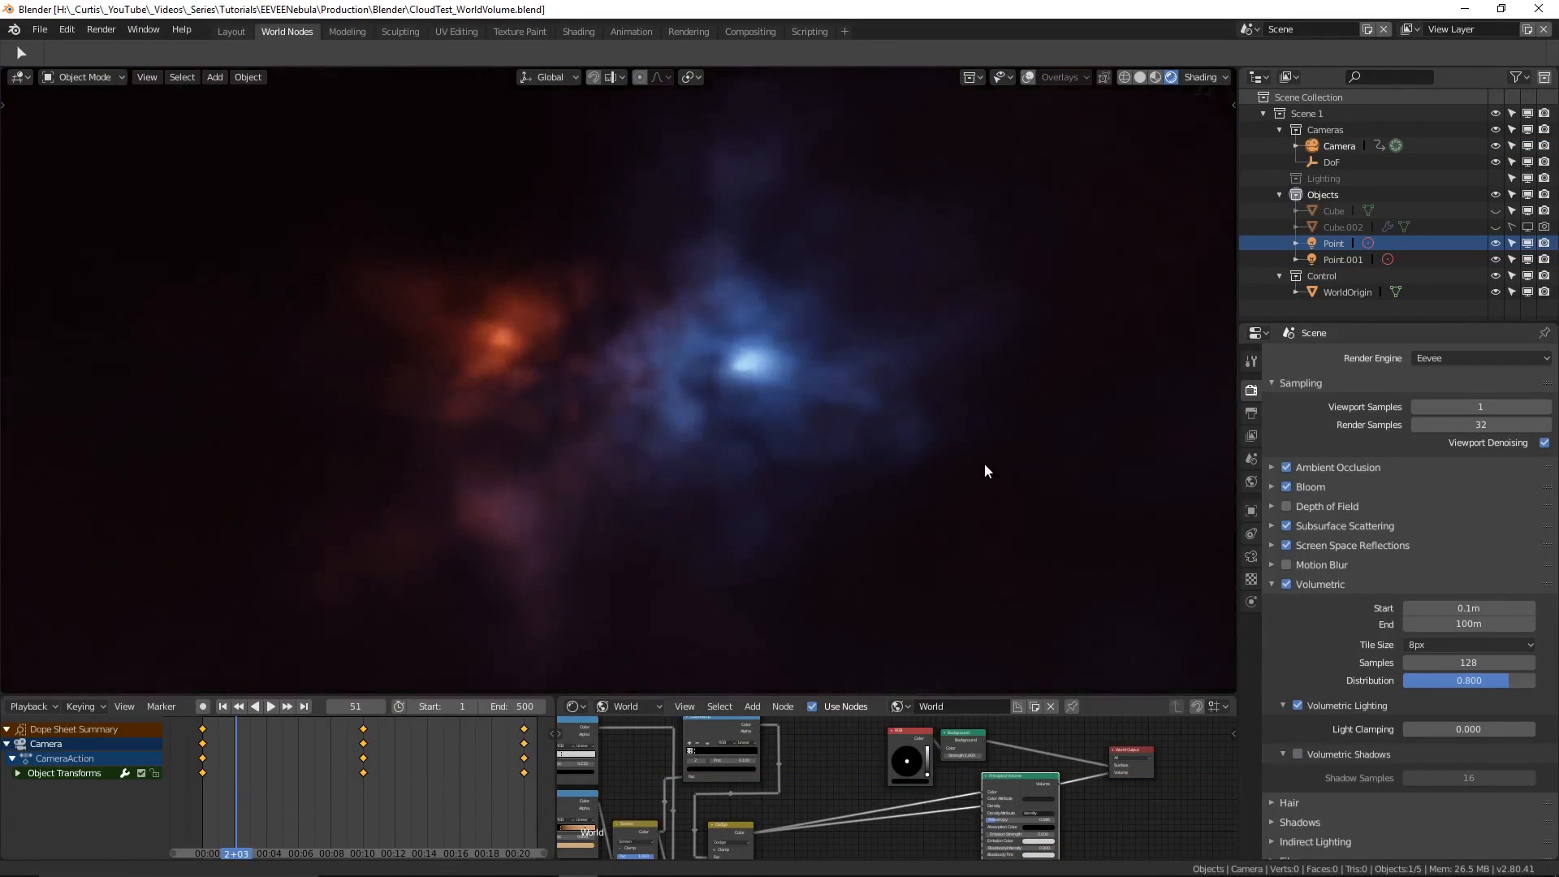
- Raise the brightness of the nearly black ColorRamp stop in the CloudTest5 scene's BoxCloud material
ctrl+middle_drag(982, 450, 982, 372)
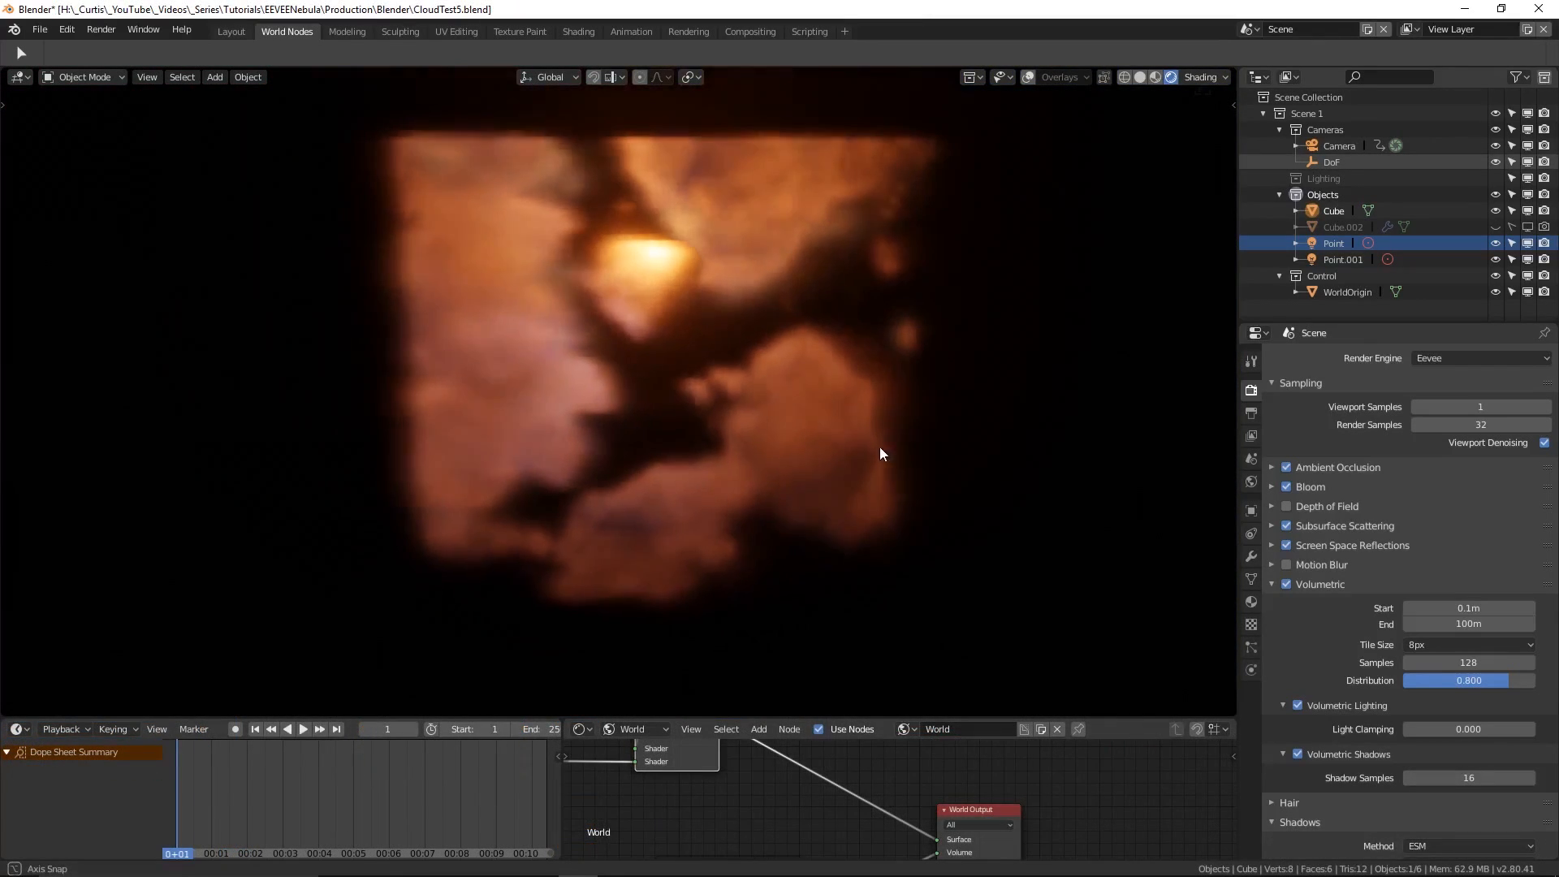
middle_drag(880, 453, 354, 460)
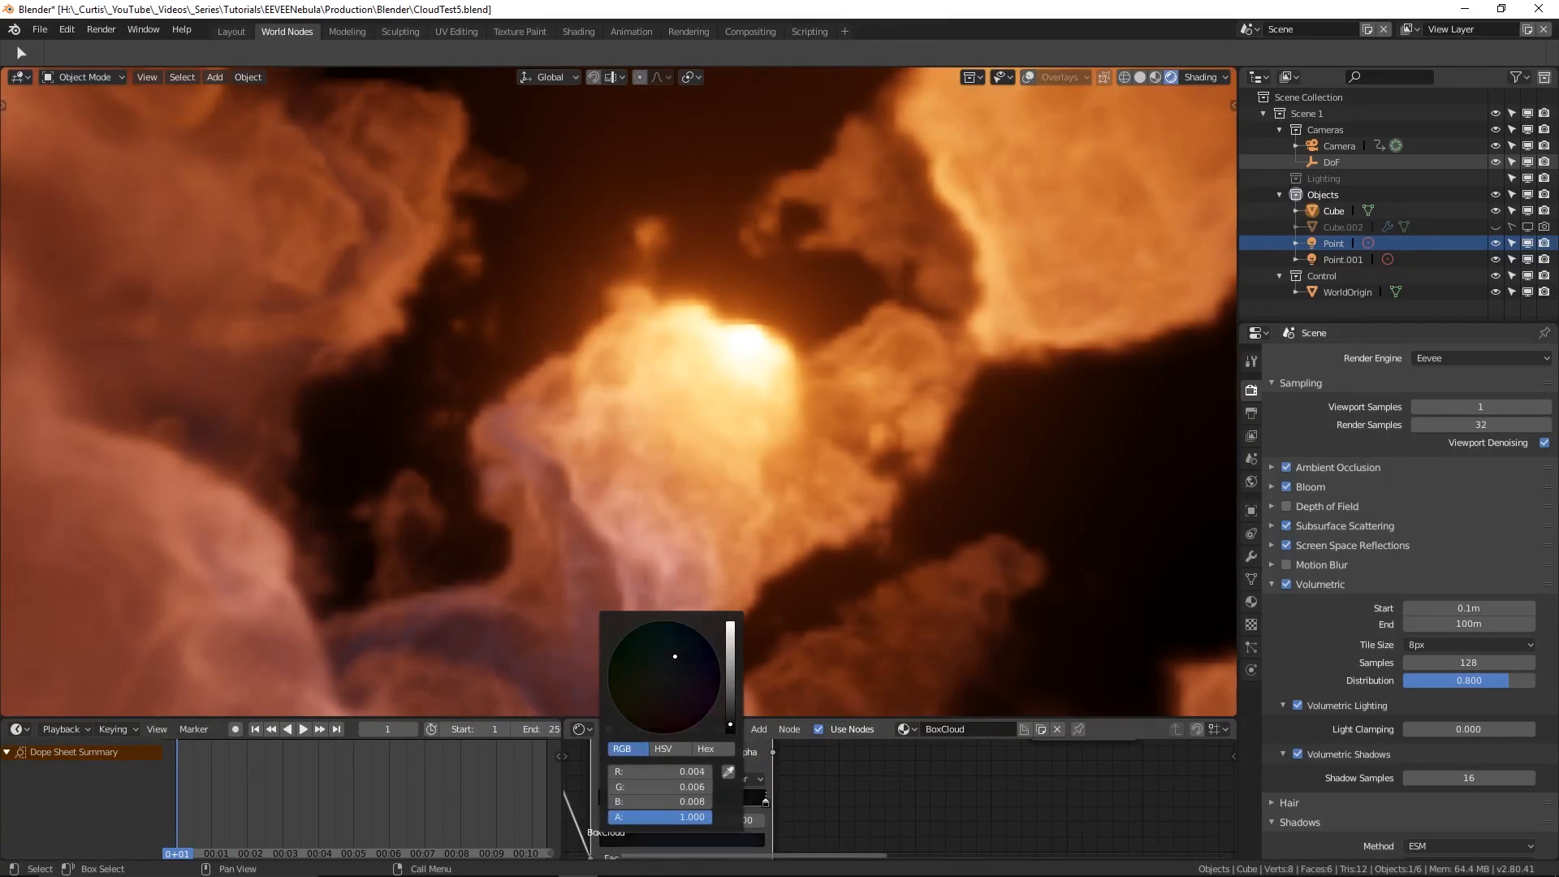
drag(730, 723, 730, 623)
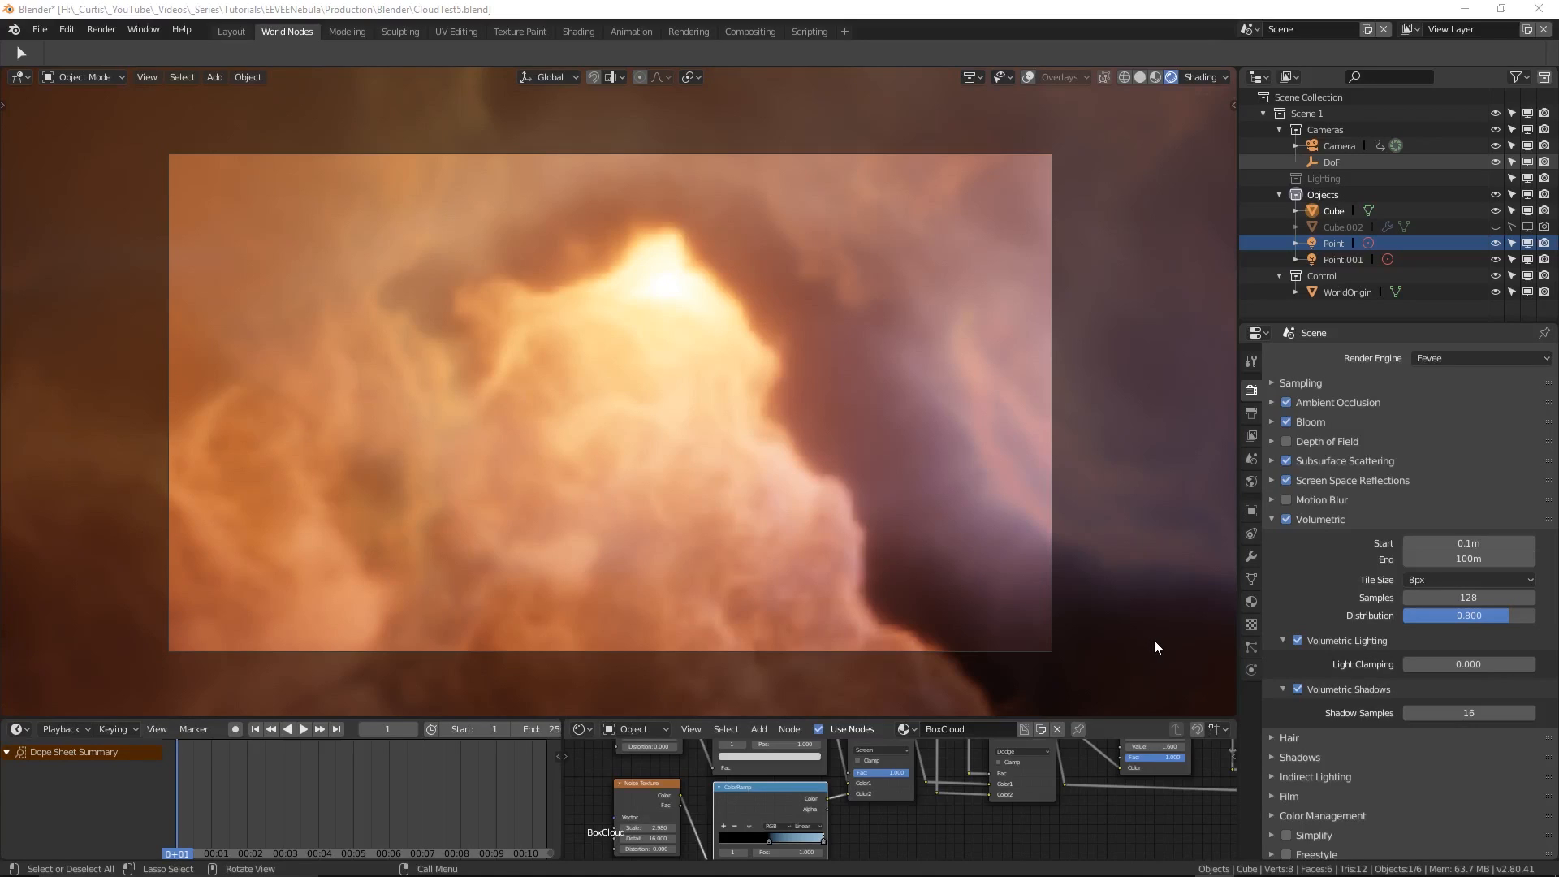
- Toggle Volumetric Lighting off and on twice to compare its effect on the nebula
click(1295, 641)
click(1296, 640)
click(1296, 640)
click(1296, 641)
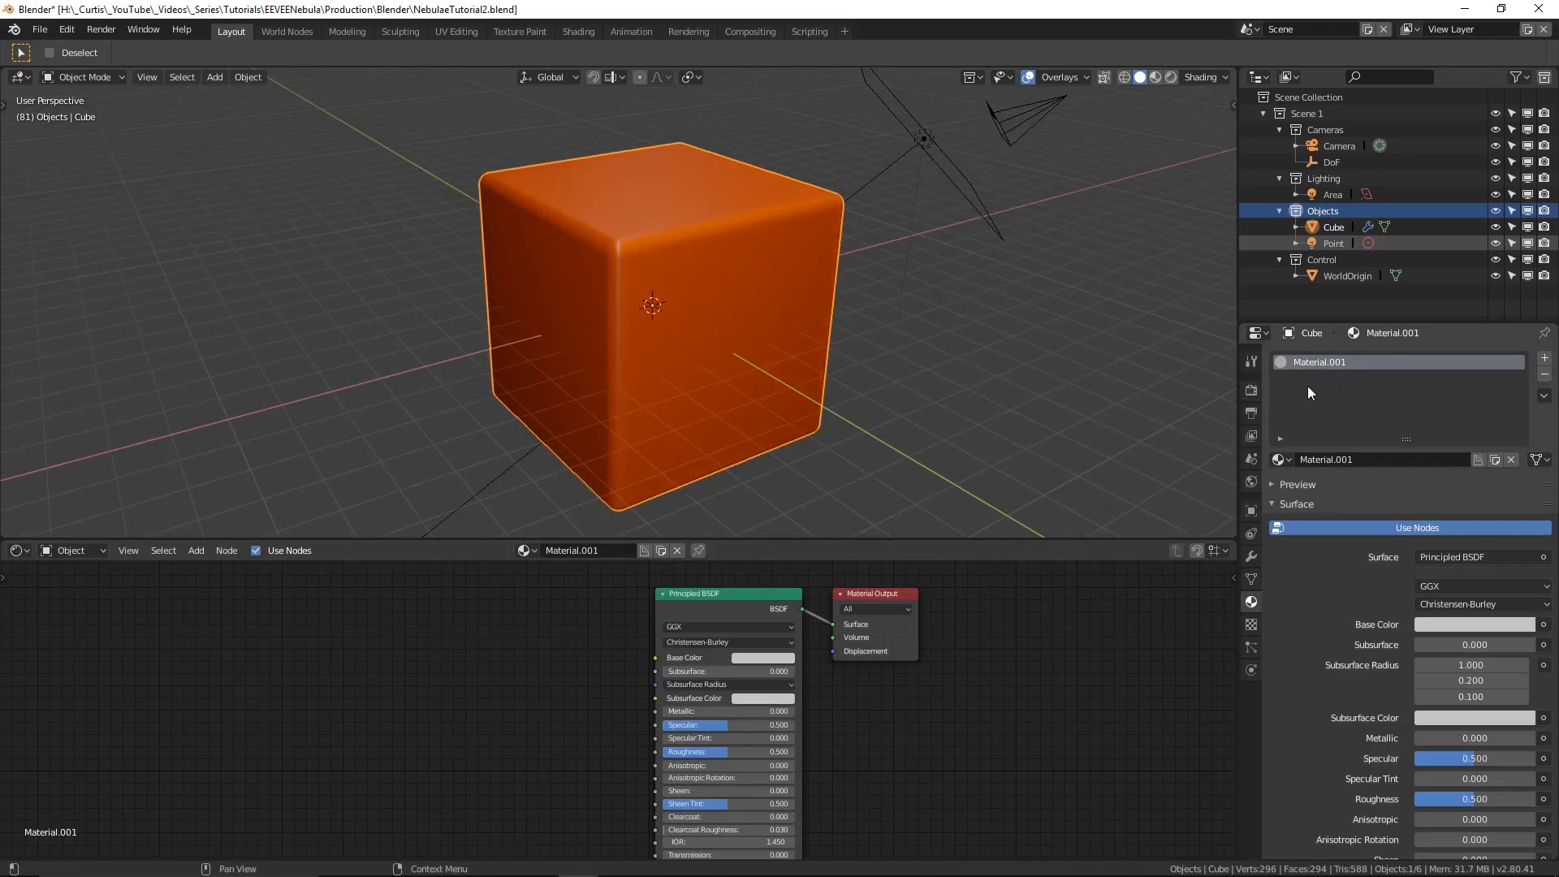
- Replace the Principled BSDF in the cube's Material.001 with a Principled Volume node
click(714, 593)
key(x)
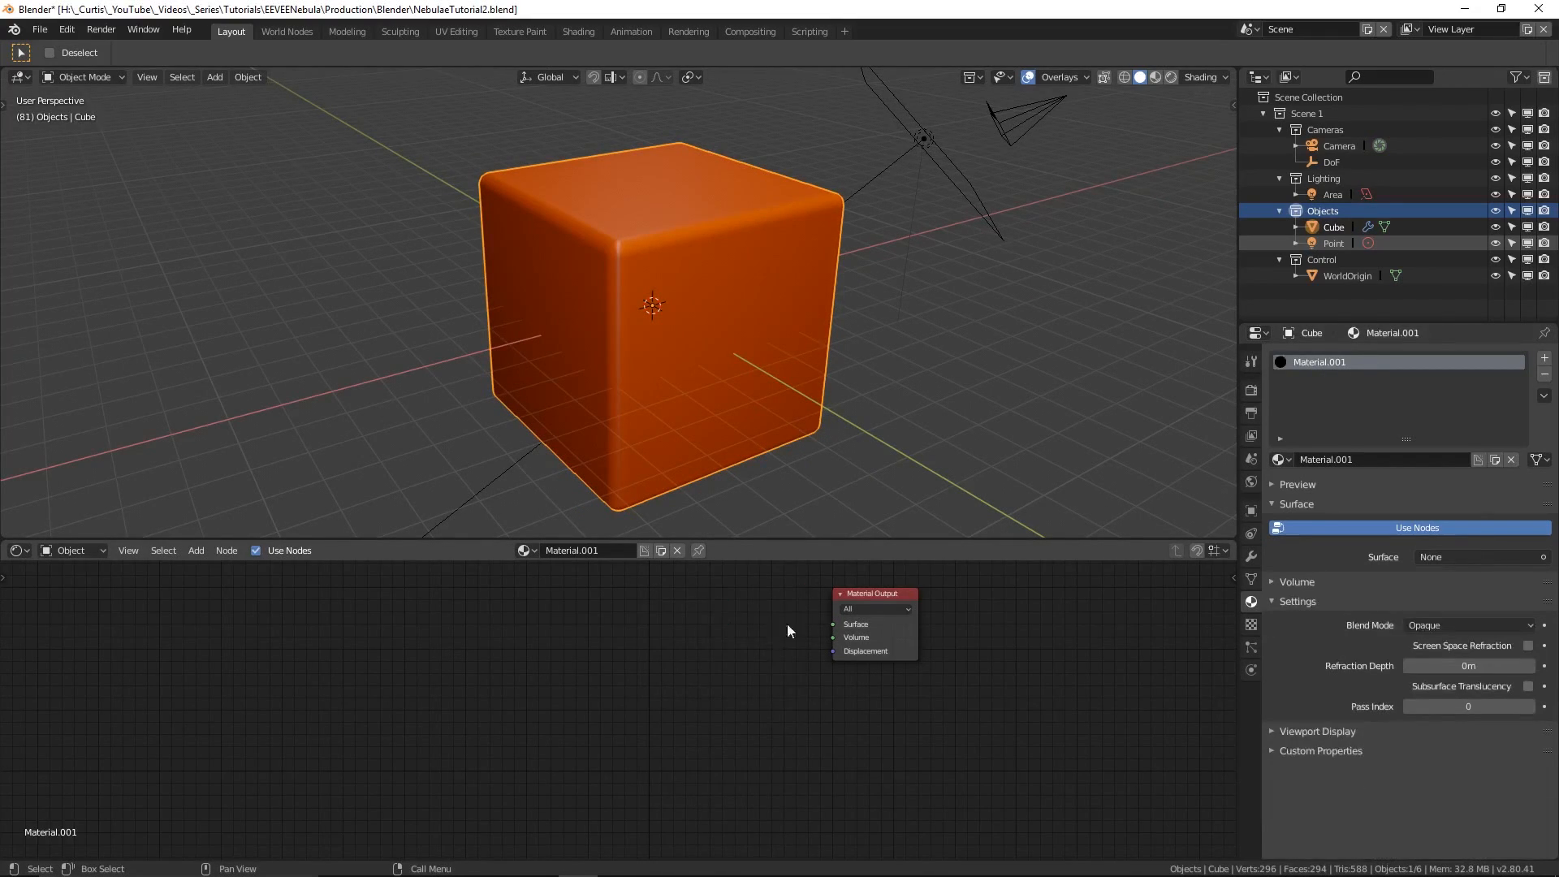
scroll(768, 625, up, 2)
key(shift+a)
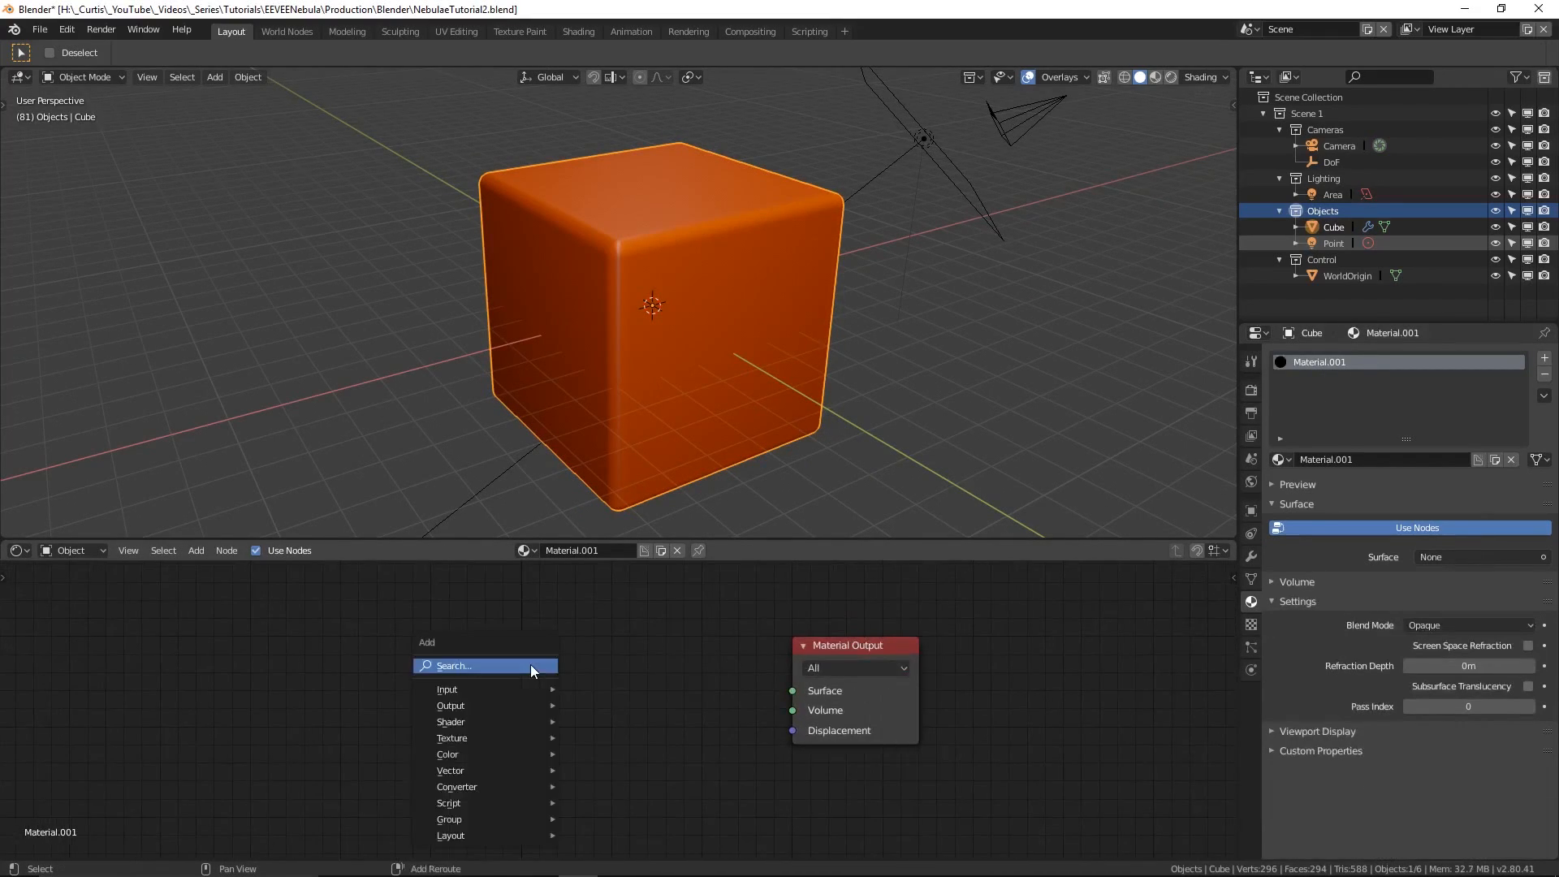
click(530, 664)
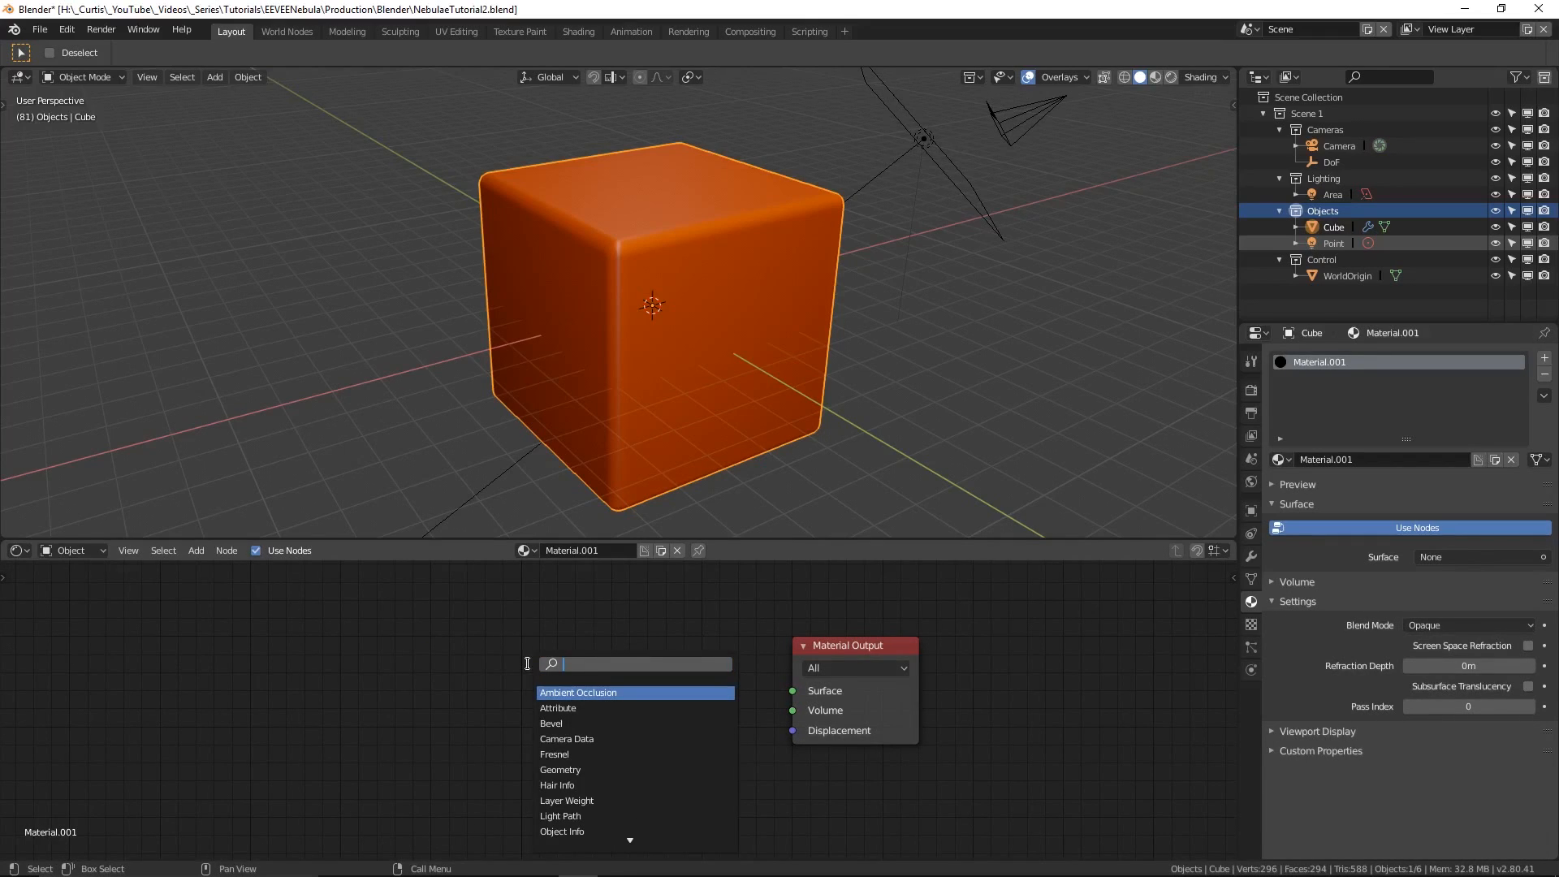
text(princ)
key(Down)
key(Return)
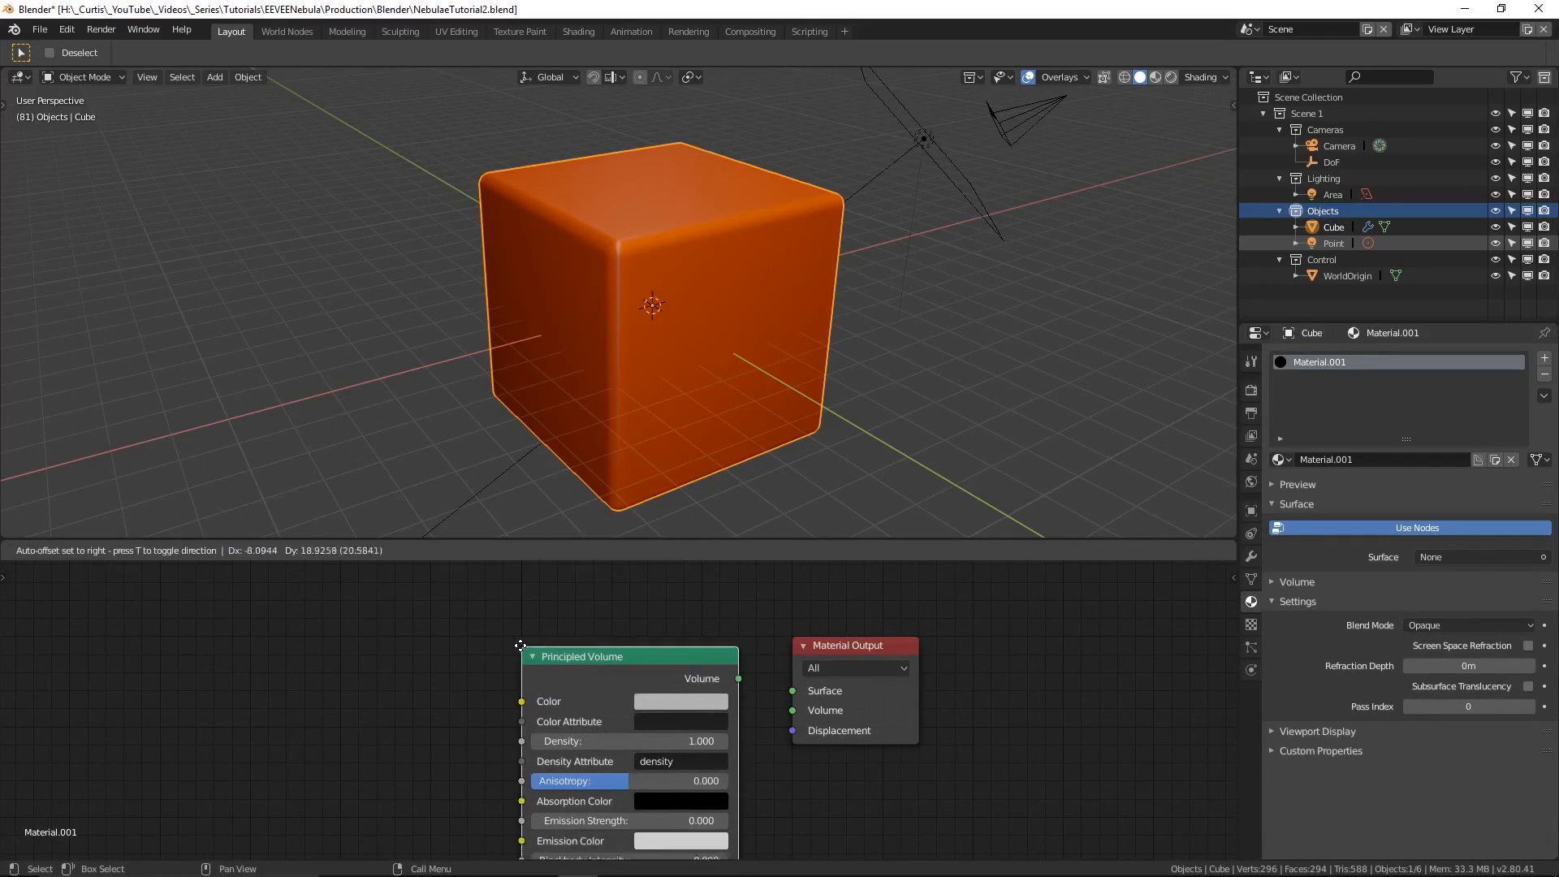
click(503, 638)
- Connect the Principled Volume to the Material Output's Volume input and switch the viewport to Rendered shading
key(Home)
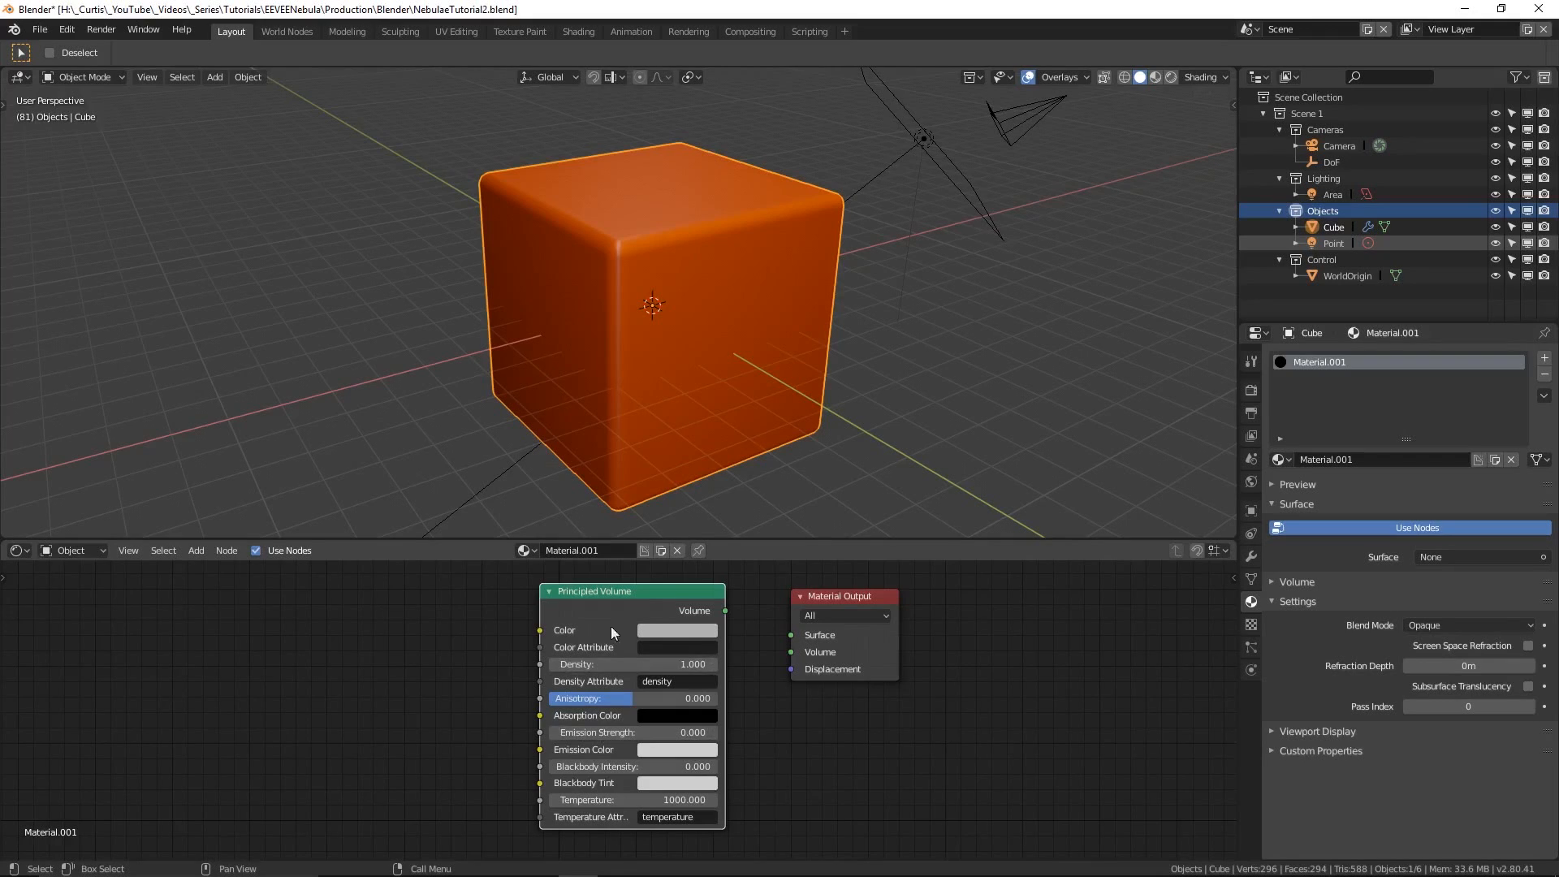
ctrl+middle_drag(699, 680, 713, 635)
drag(796, 649, 801, 650)
middle_drag(777, 654, 738, 676)
key(z)
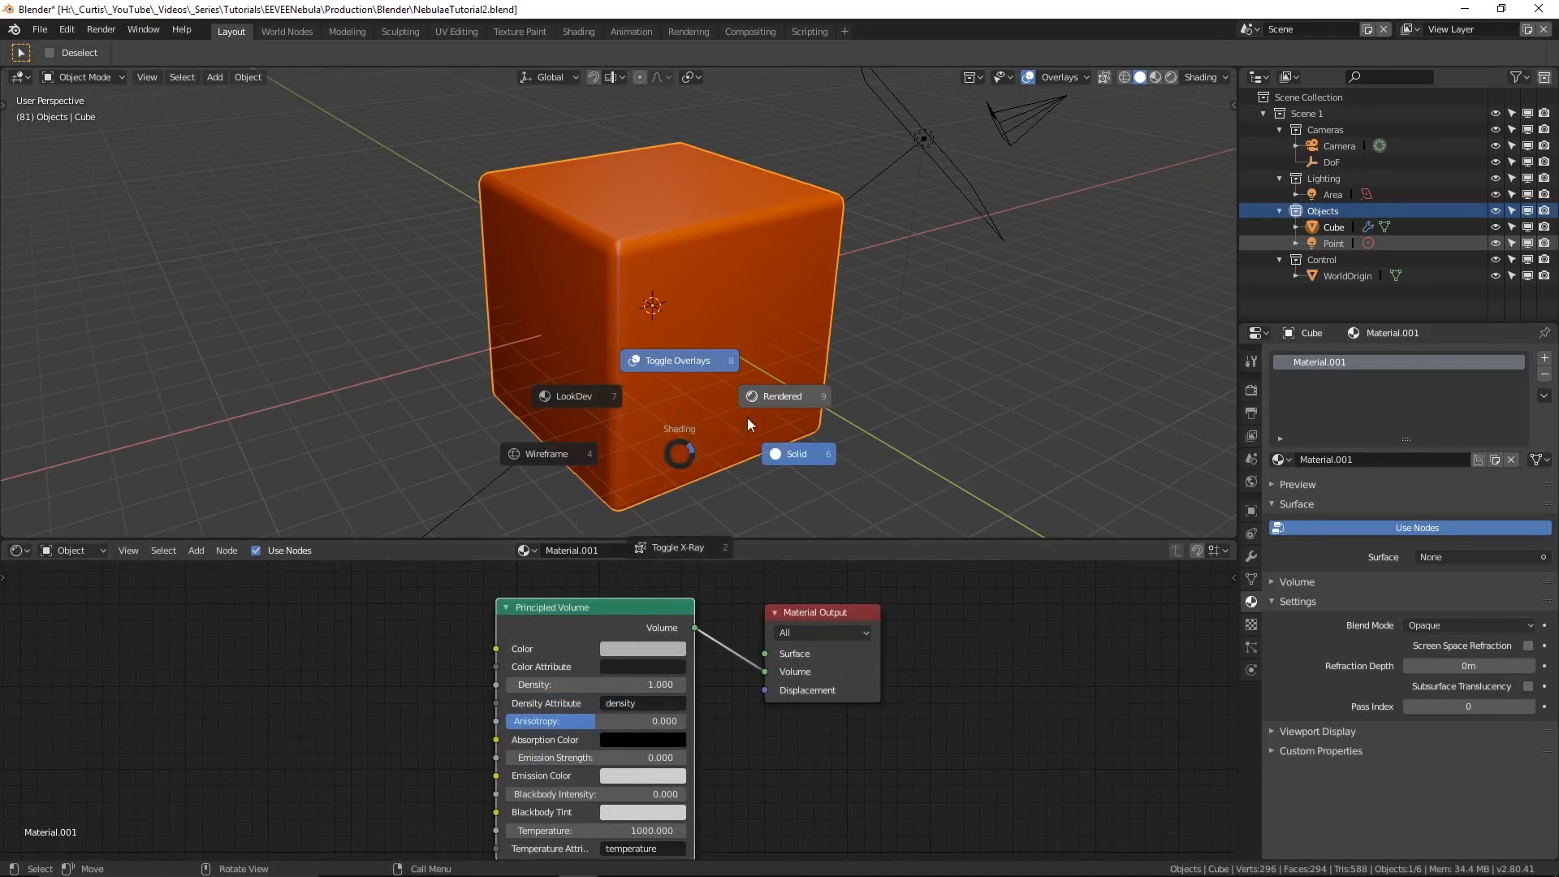
click(610, 395)
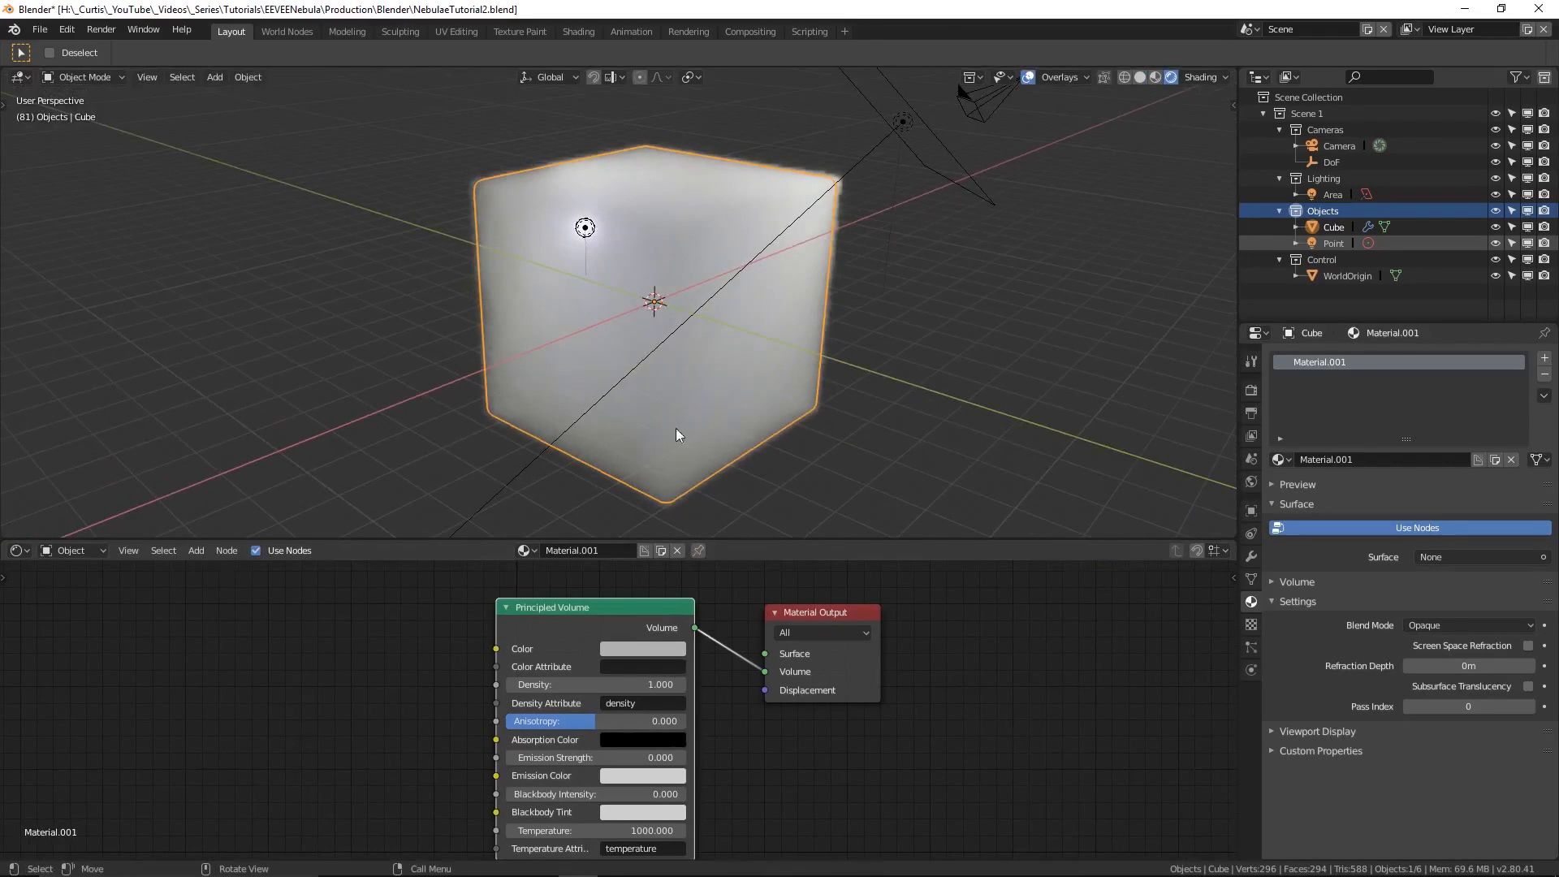
- Select the Point light and move it within the volumetric cube
middle_drag(988, 445, 974, 244)
click(1334, 243)
key(g)
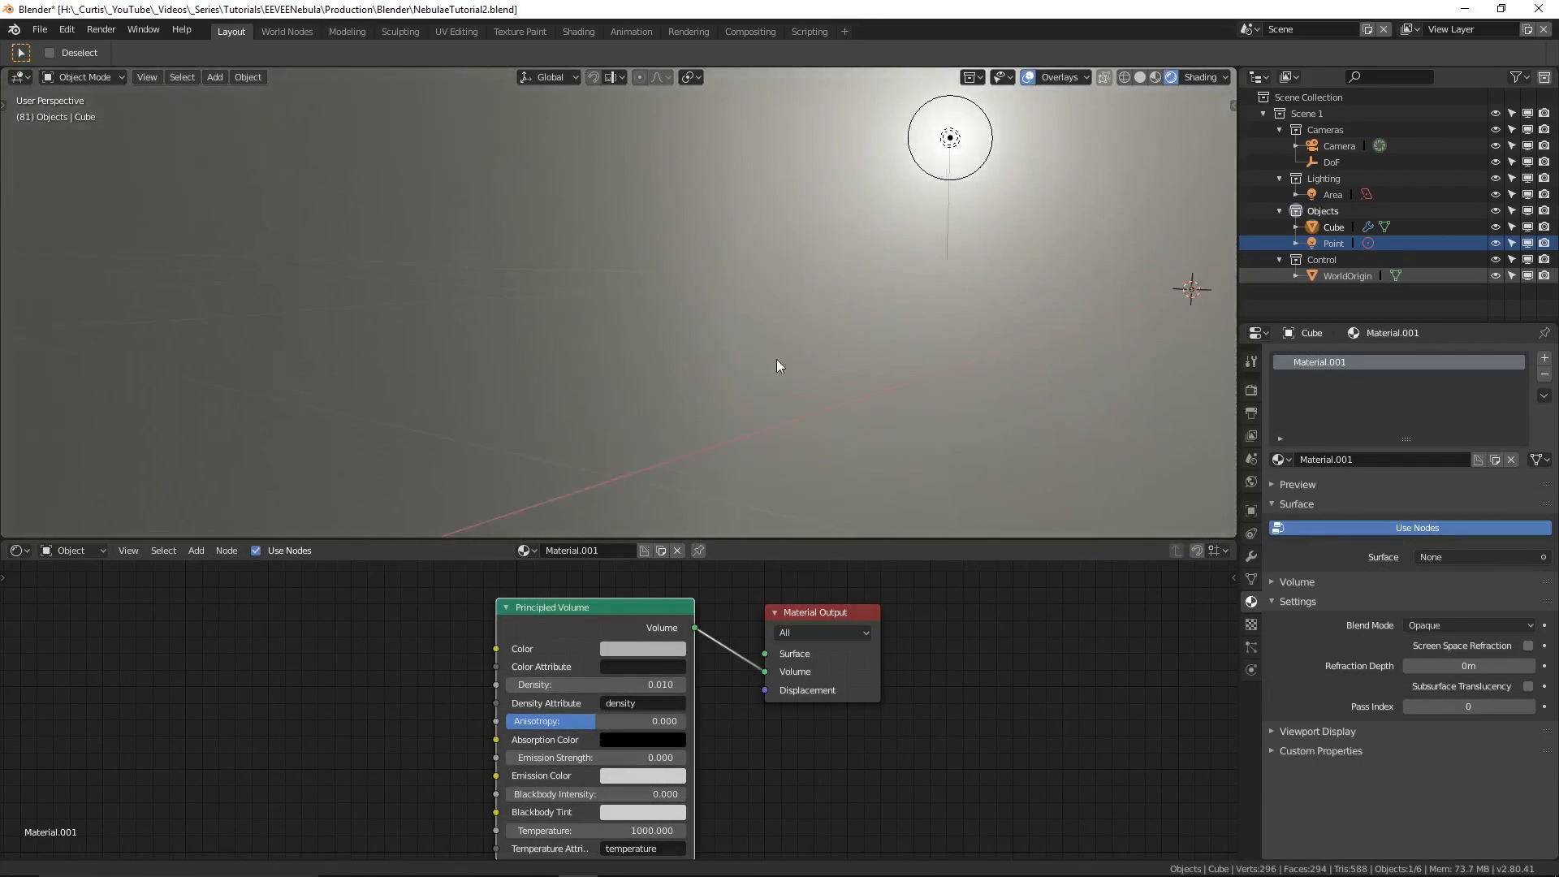
middle_drag(777, 359, 816, 433)
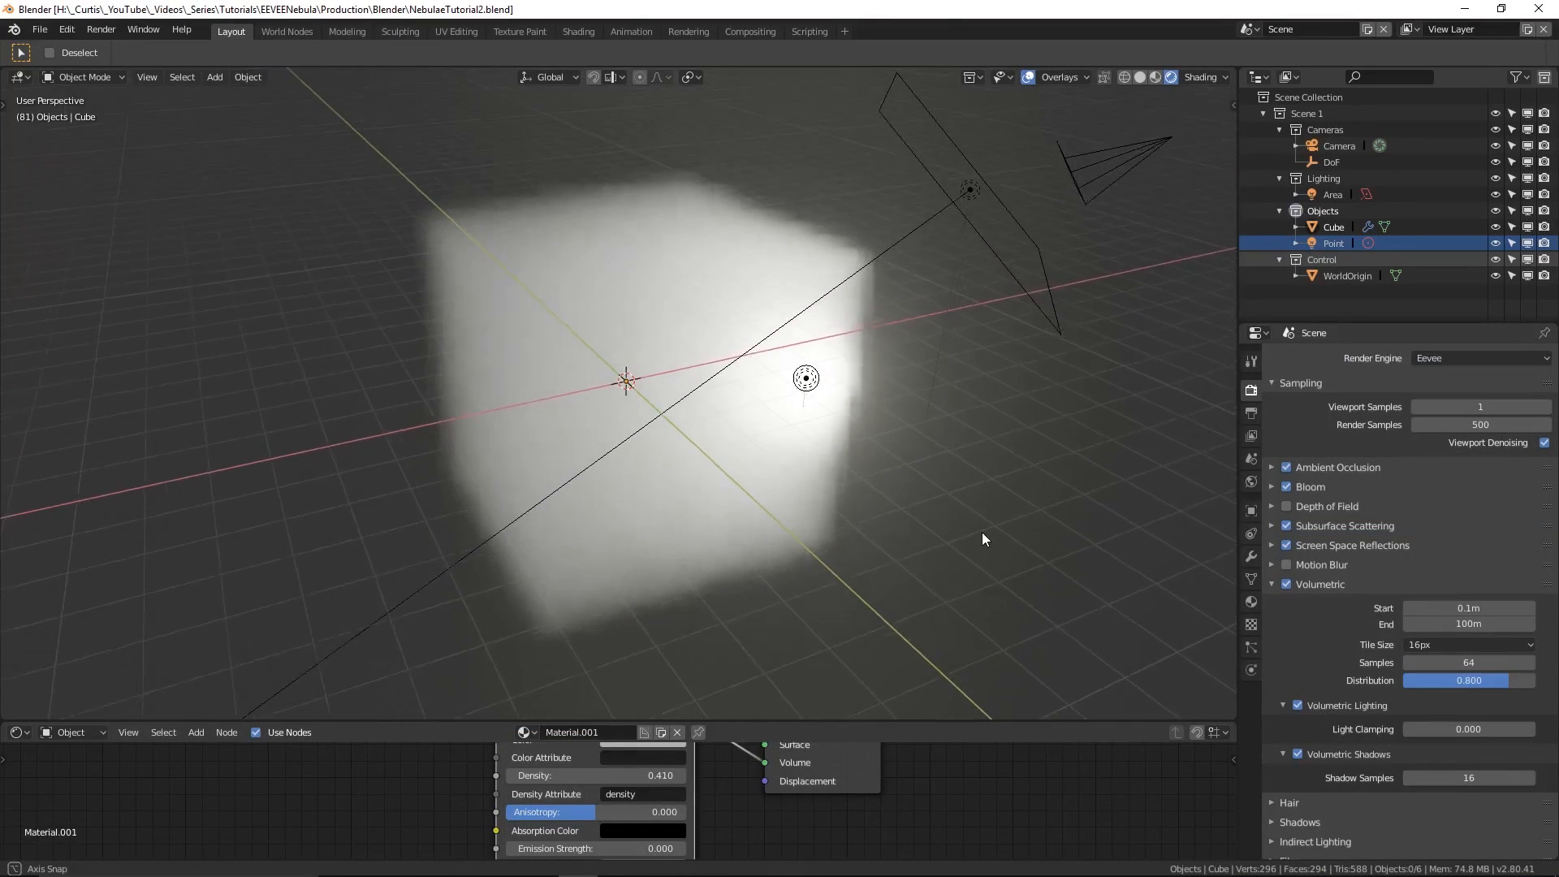
- Set the volumetric tile size to 4px and inspect the cube's edges from several angles
middle_drag(983, 534, 1072, 568)
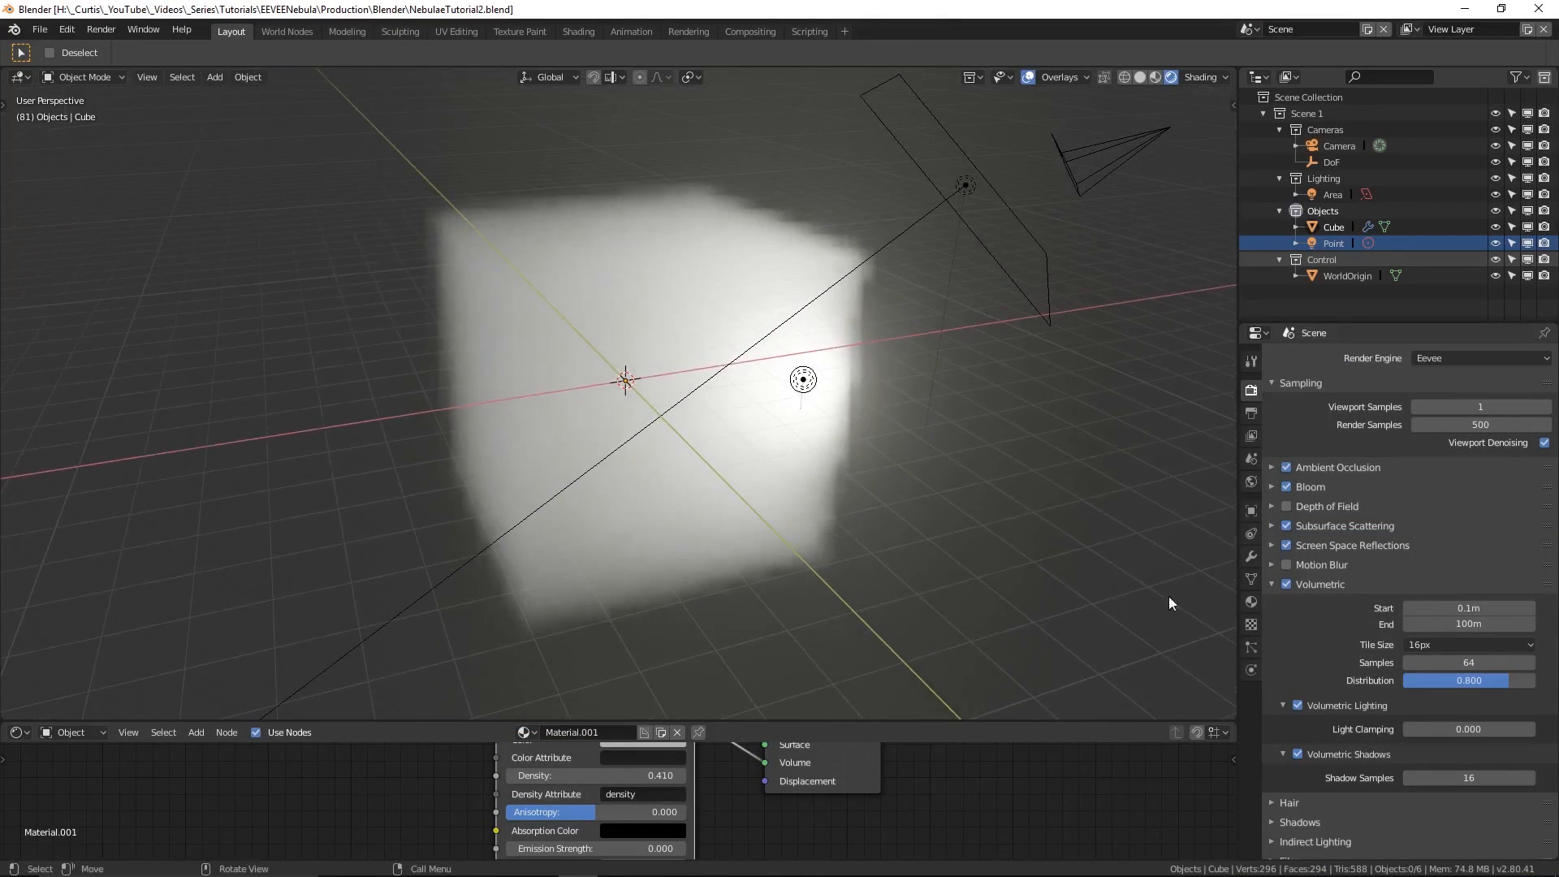
click(1446, 645)
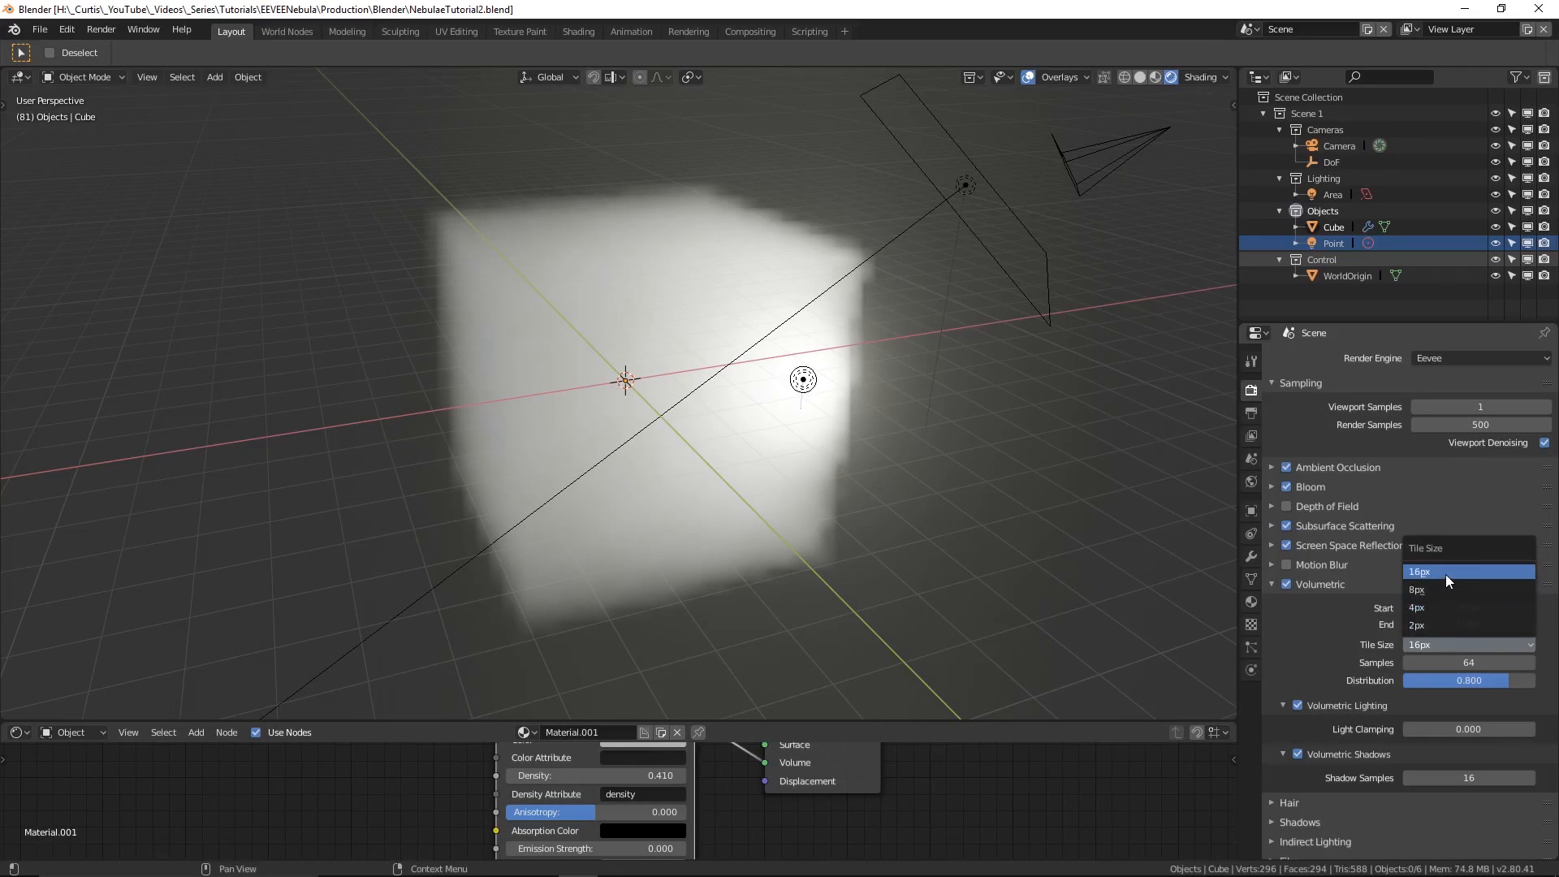
click(1448, 606)
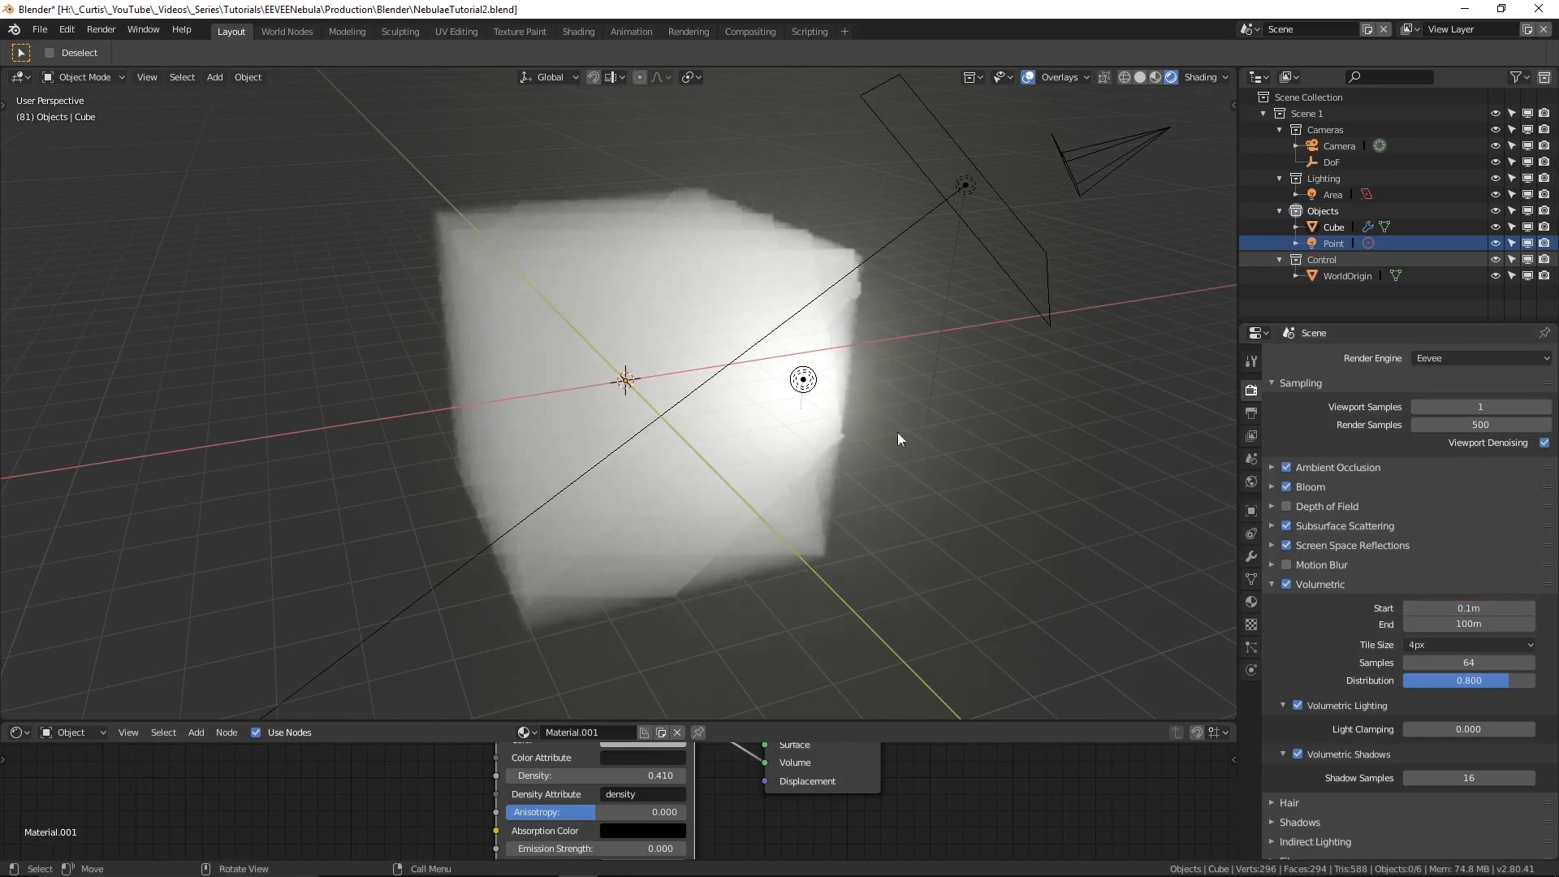
middle_drag(888, 339, 887, 372)
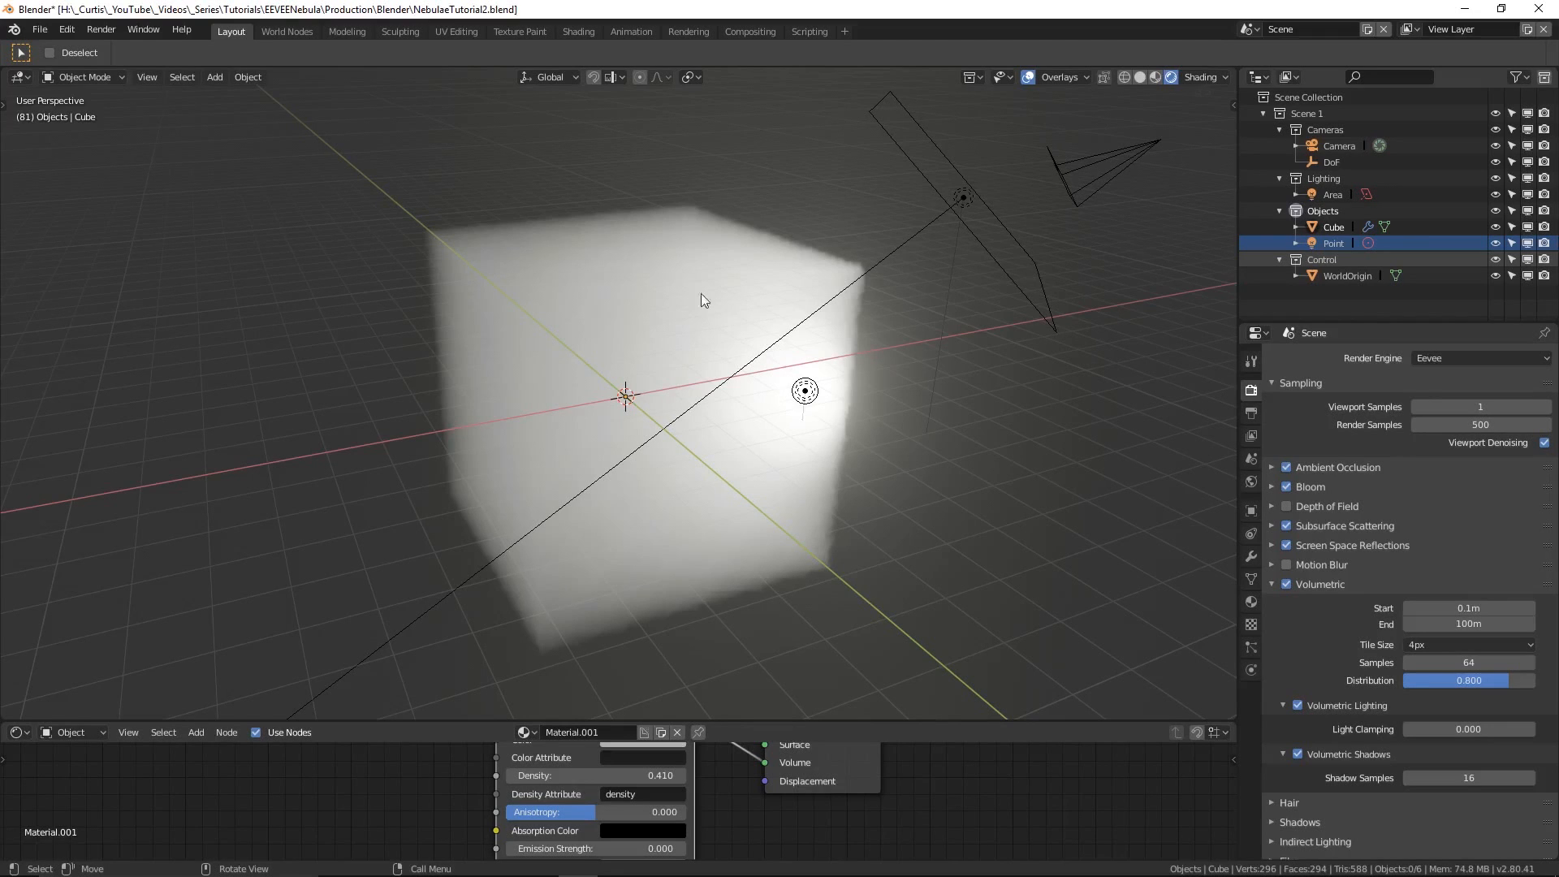
middle_drag(724, 473, 871, 494)
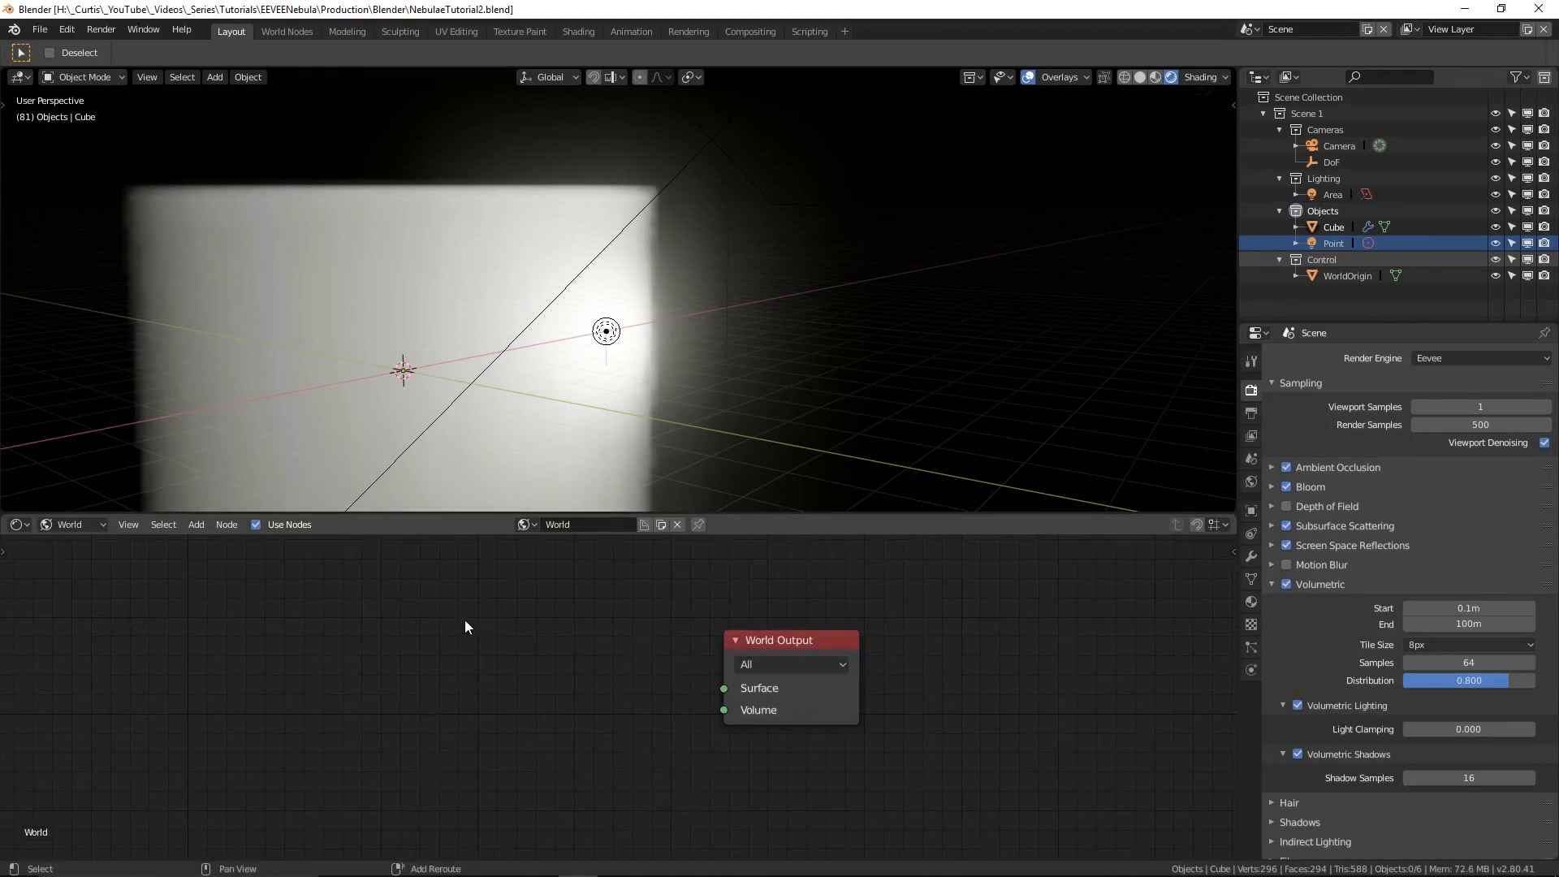
- Add a Principled Volume node to the world shader and connect it to the World Output's Volume input
key(shift+a)
click(463, 619)
text(prin)
key(Return)
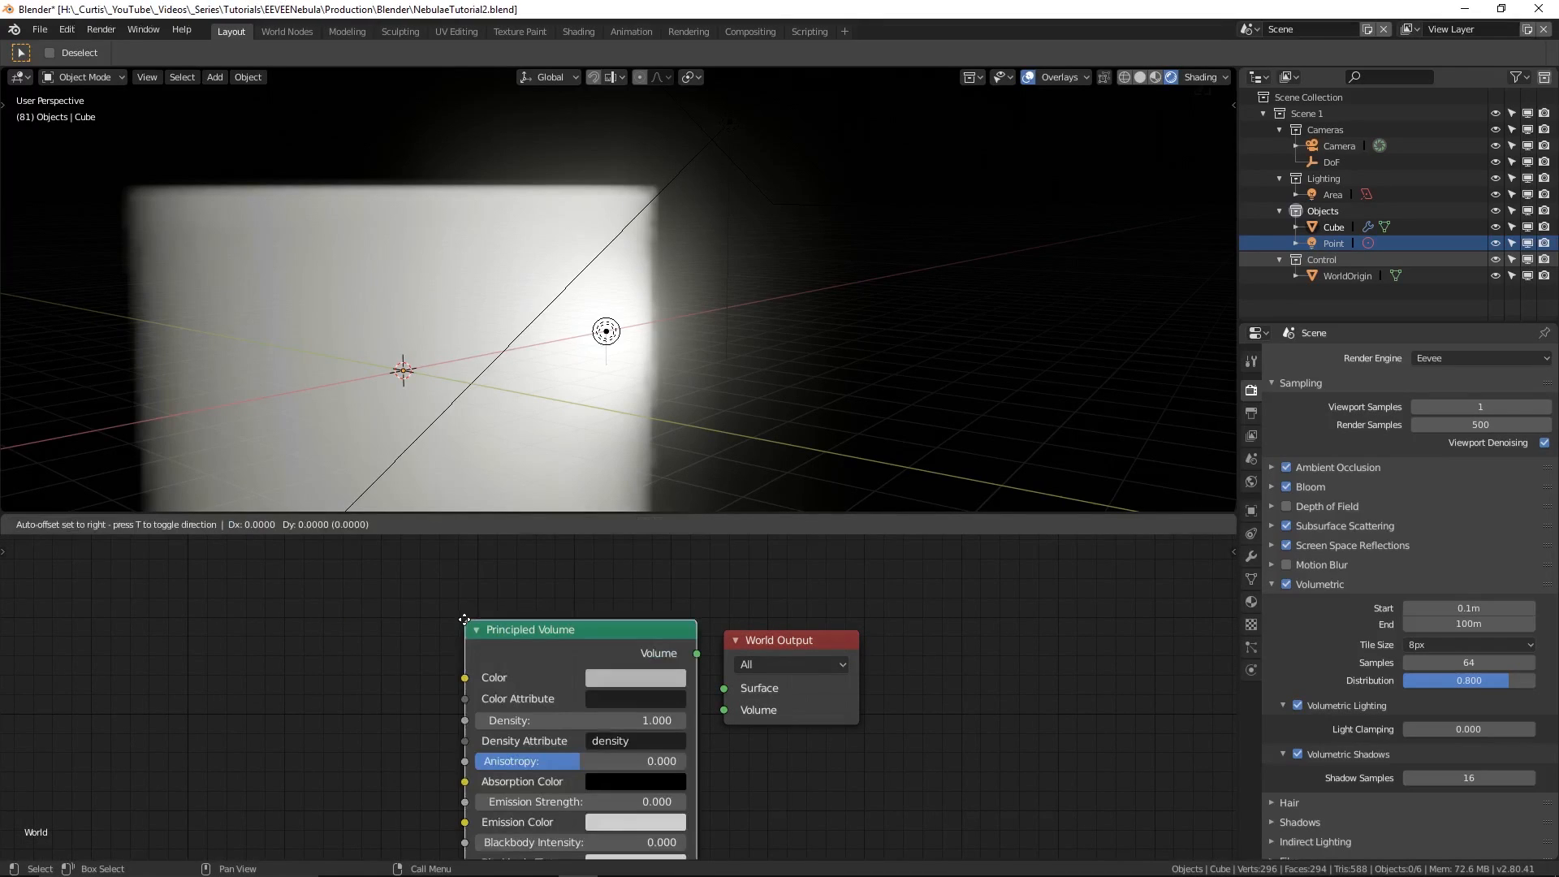
click(353, 606)
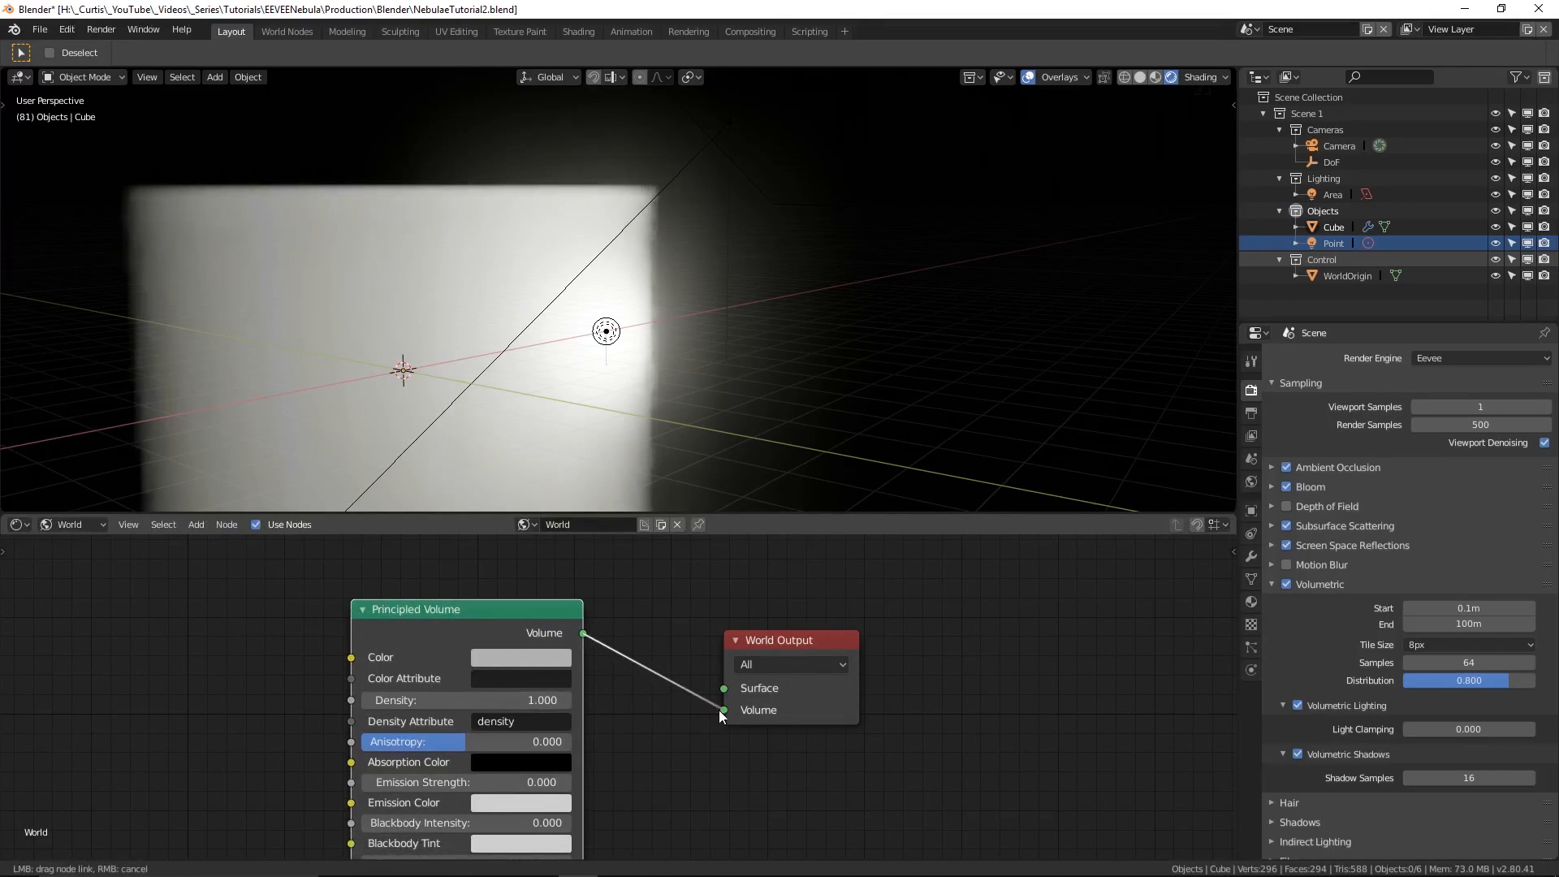
drag(719, 716, 721, 713)
- Set the world Principled Volume's density to 0.07, and raise it further to 0.21
click(487, 700)
text(0.07)
key(Return)
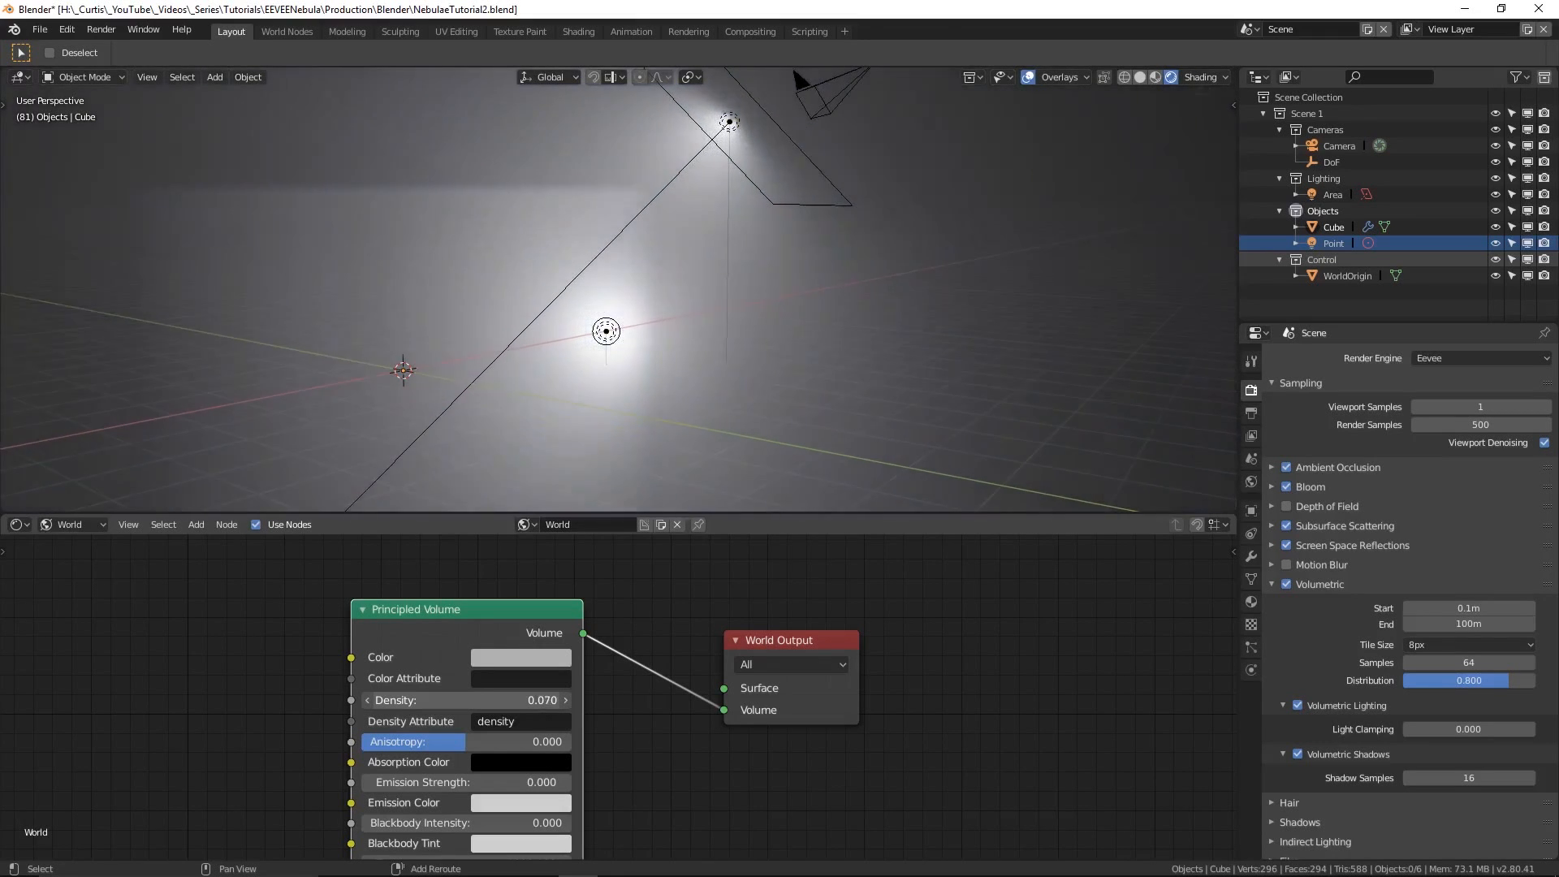
drag(487, 699, 508, 700)
middle_drag(703, 397, 751, 320)
mouse_move(651, 286)
middle_down()
mouse_move(566, 283)
mouse_move(642, 303)
middle_up()
middle_drag(766, 187, 795, 211)
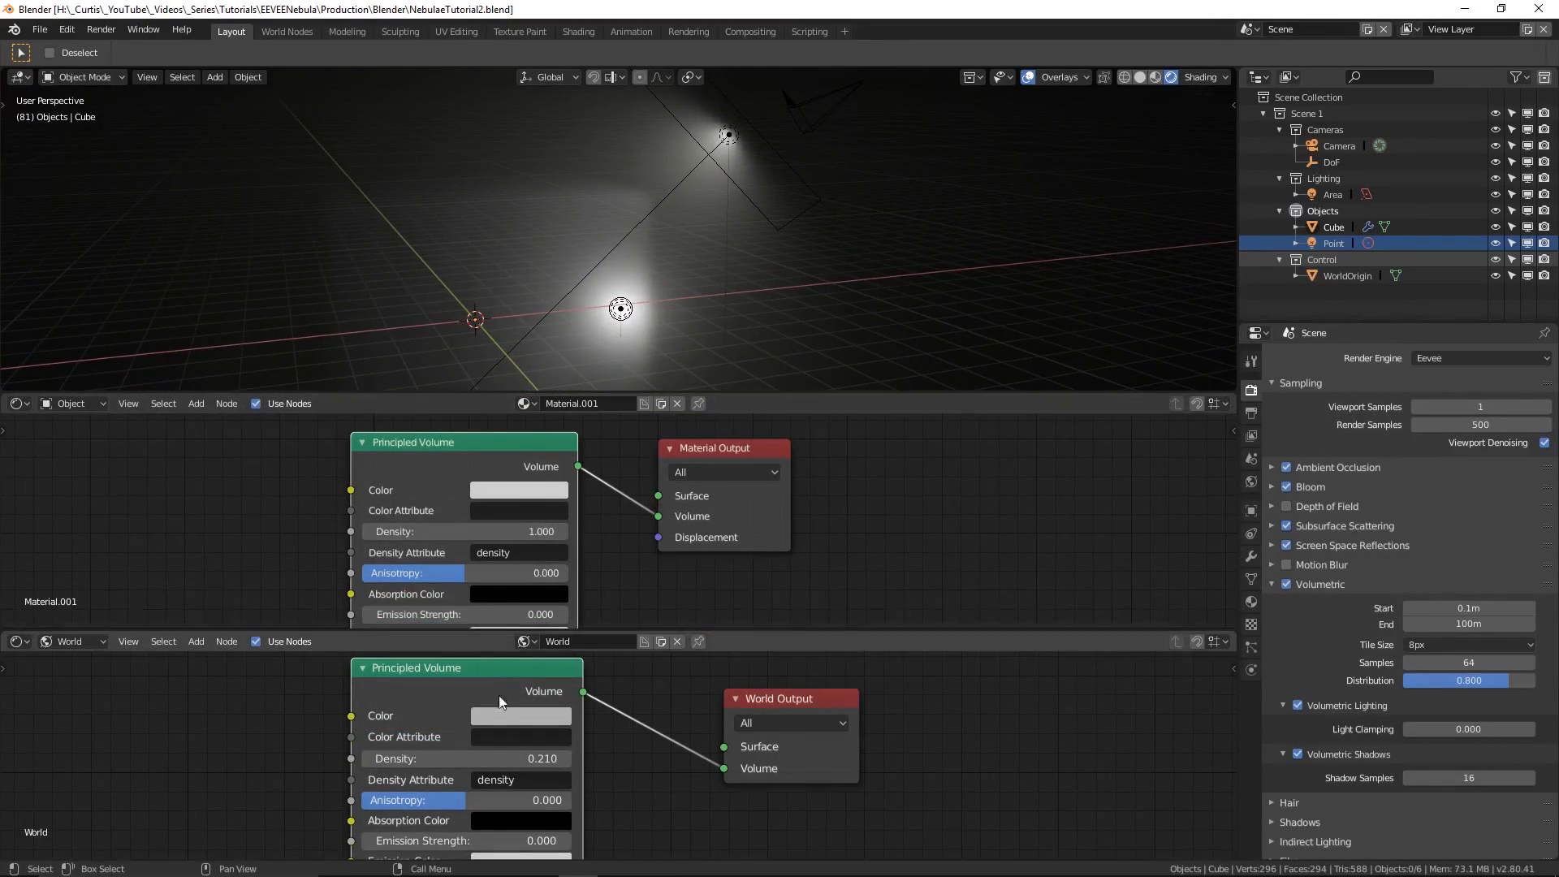
- Raise the Principled Volume density in the cube's Material.001 to 8.6 and inspect the volume in the viewport
drag(461, 528, 536, 528)
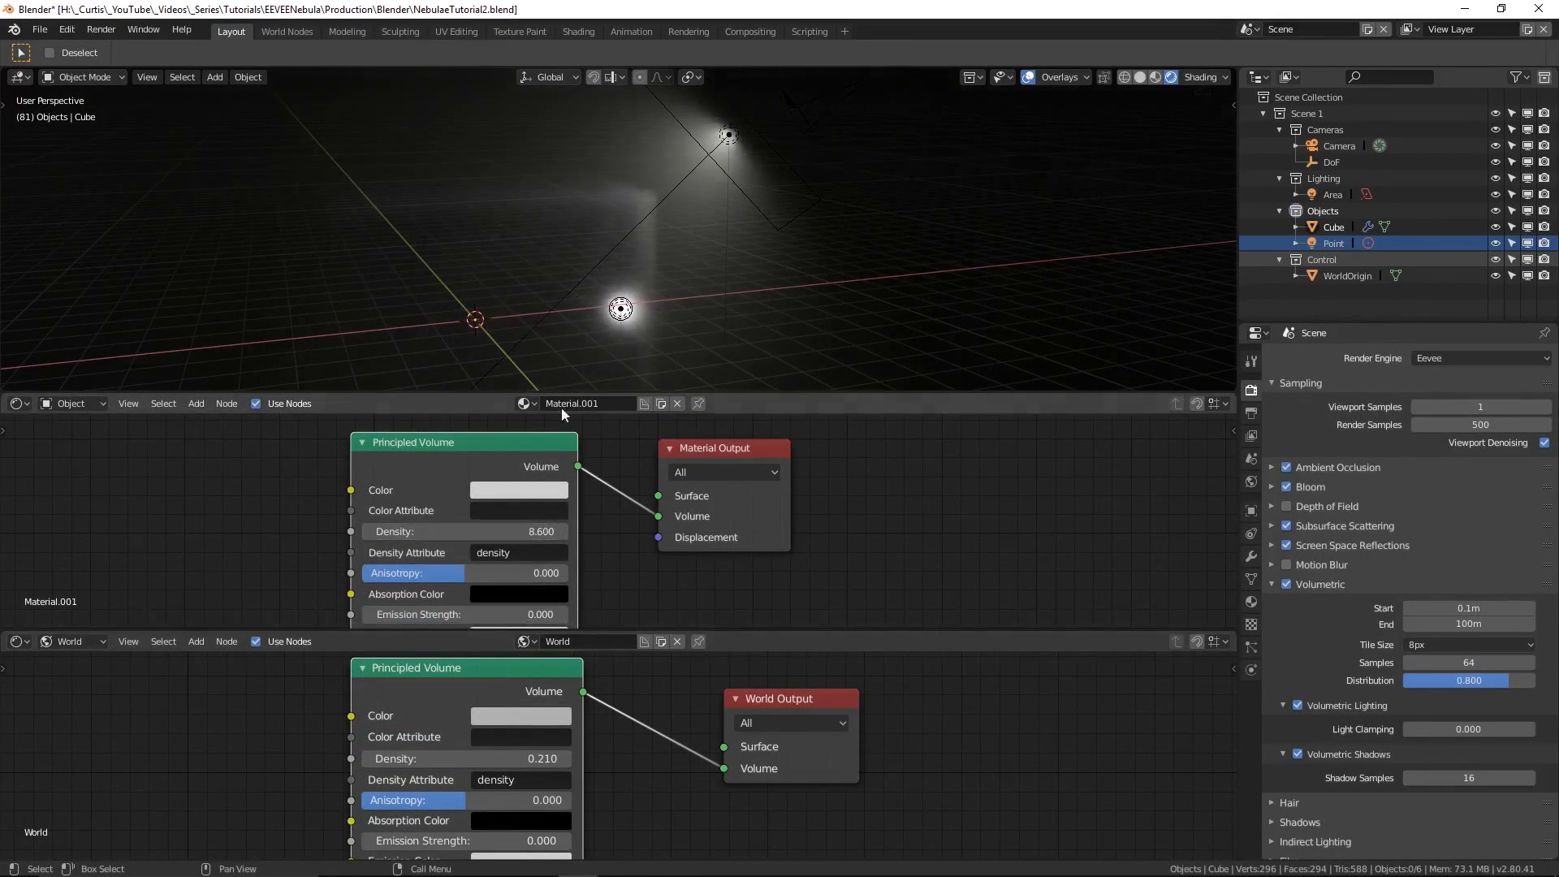
middle_drag(602, 221, 706, 228)
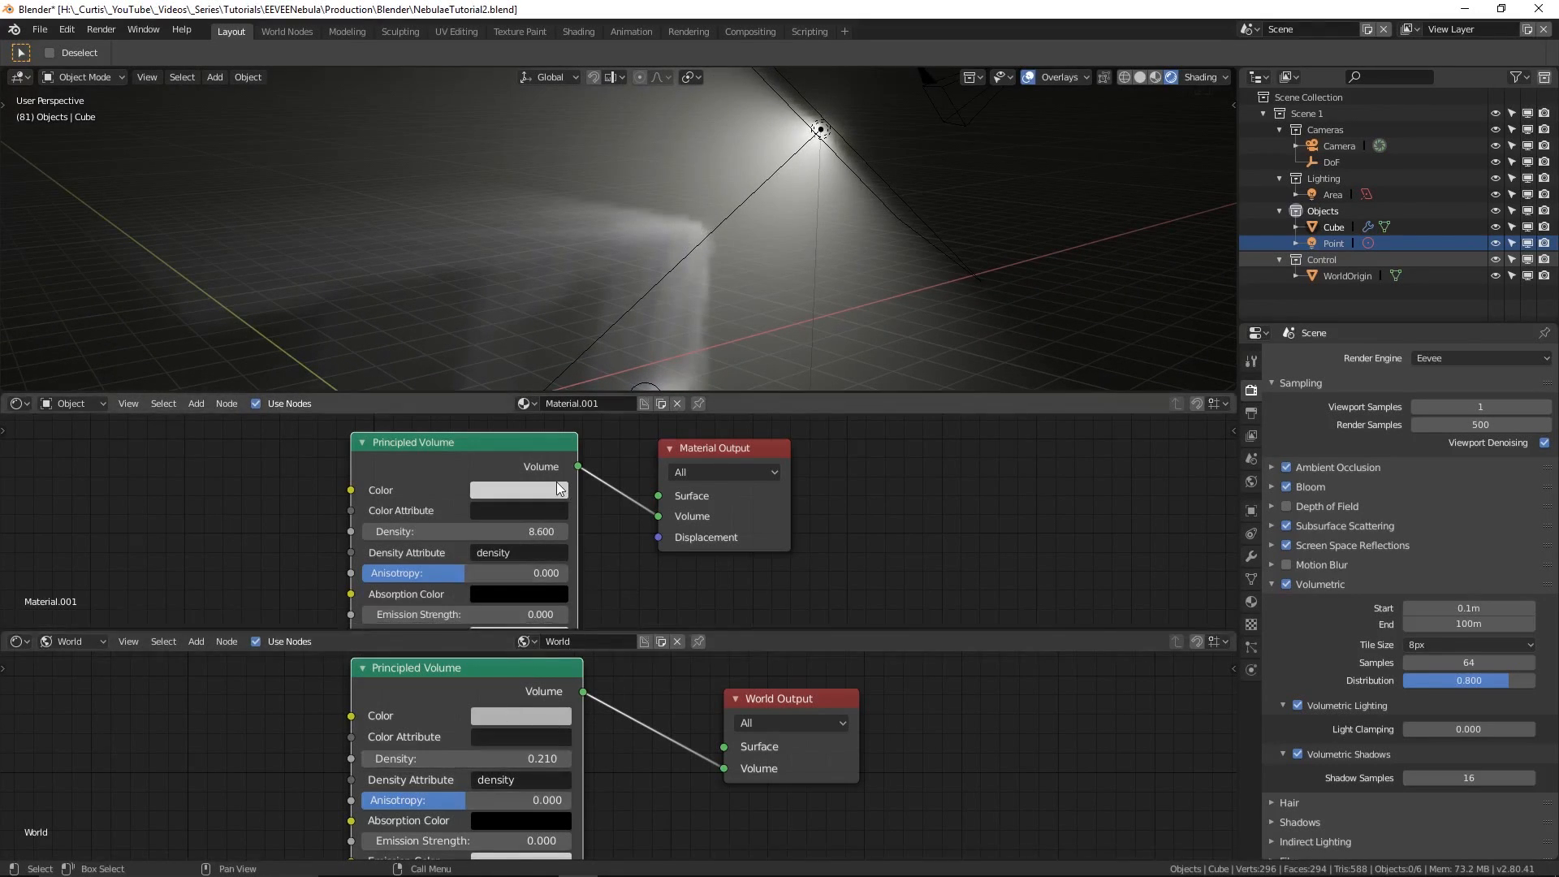
scroll(531, 525, down, 2)
scroll(494, 777, down, 1)
middle_drag(665, 317, 668, 280)
click(668, 277)
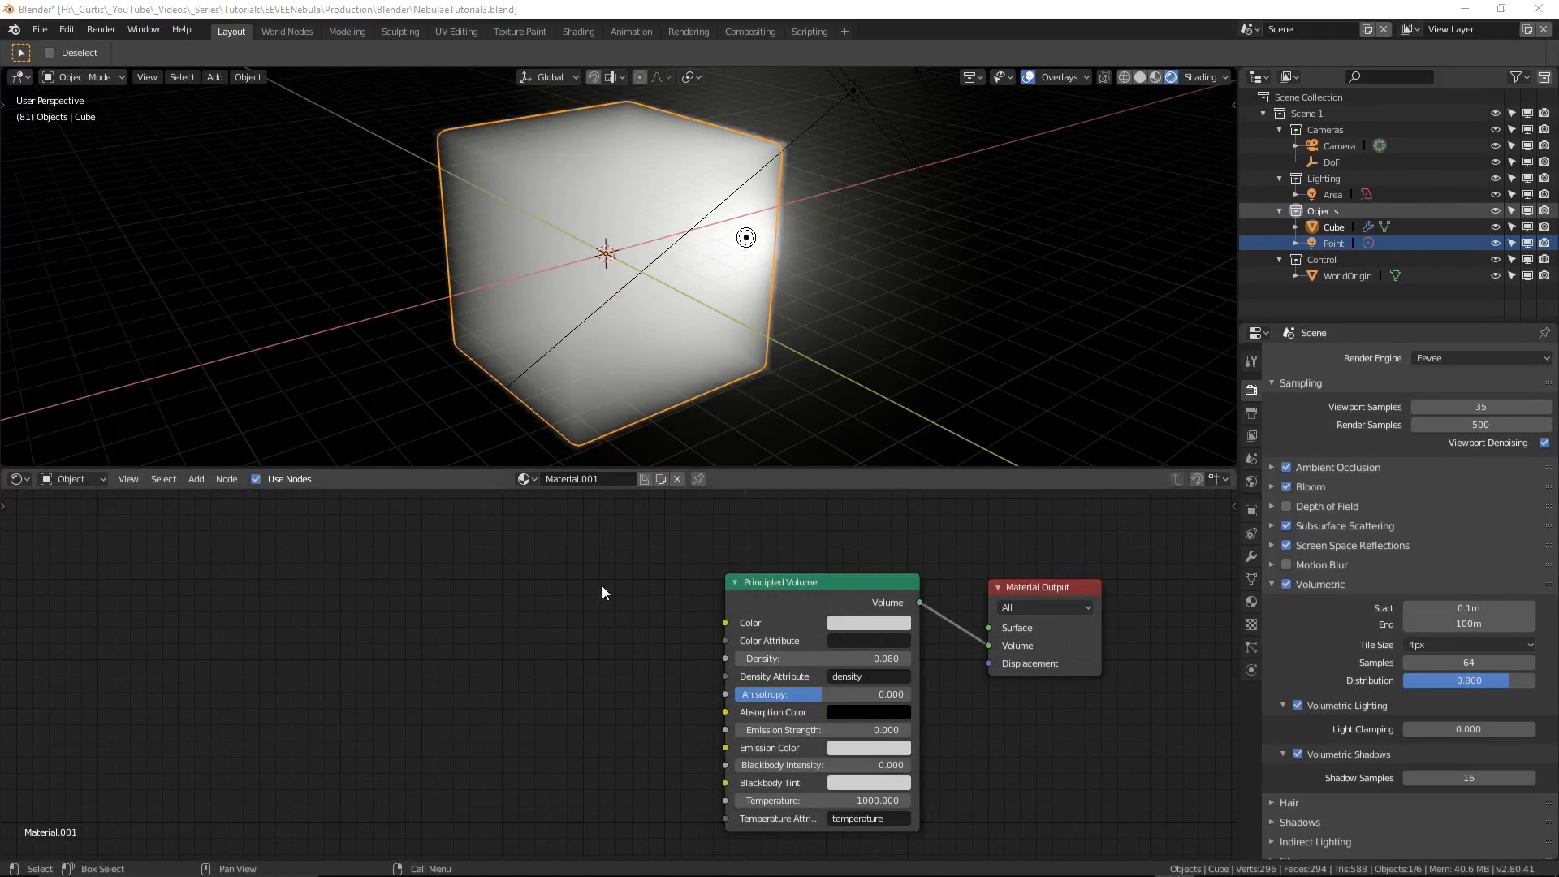
- Add a Noise Texture node to the cube's volume material, beside the Principled Volume
middle_drag(602, 580, 577, 596)
middle_drag(617, 391, 599, 385)
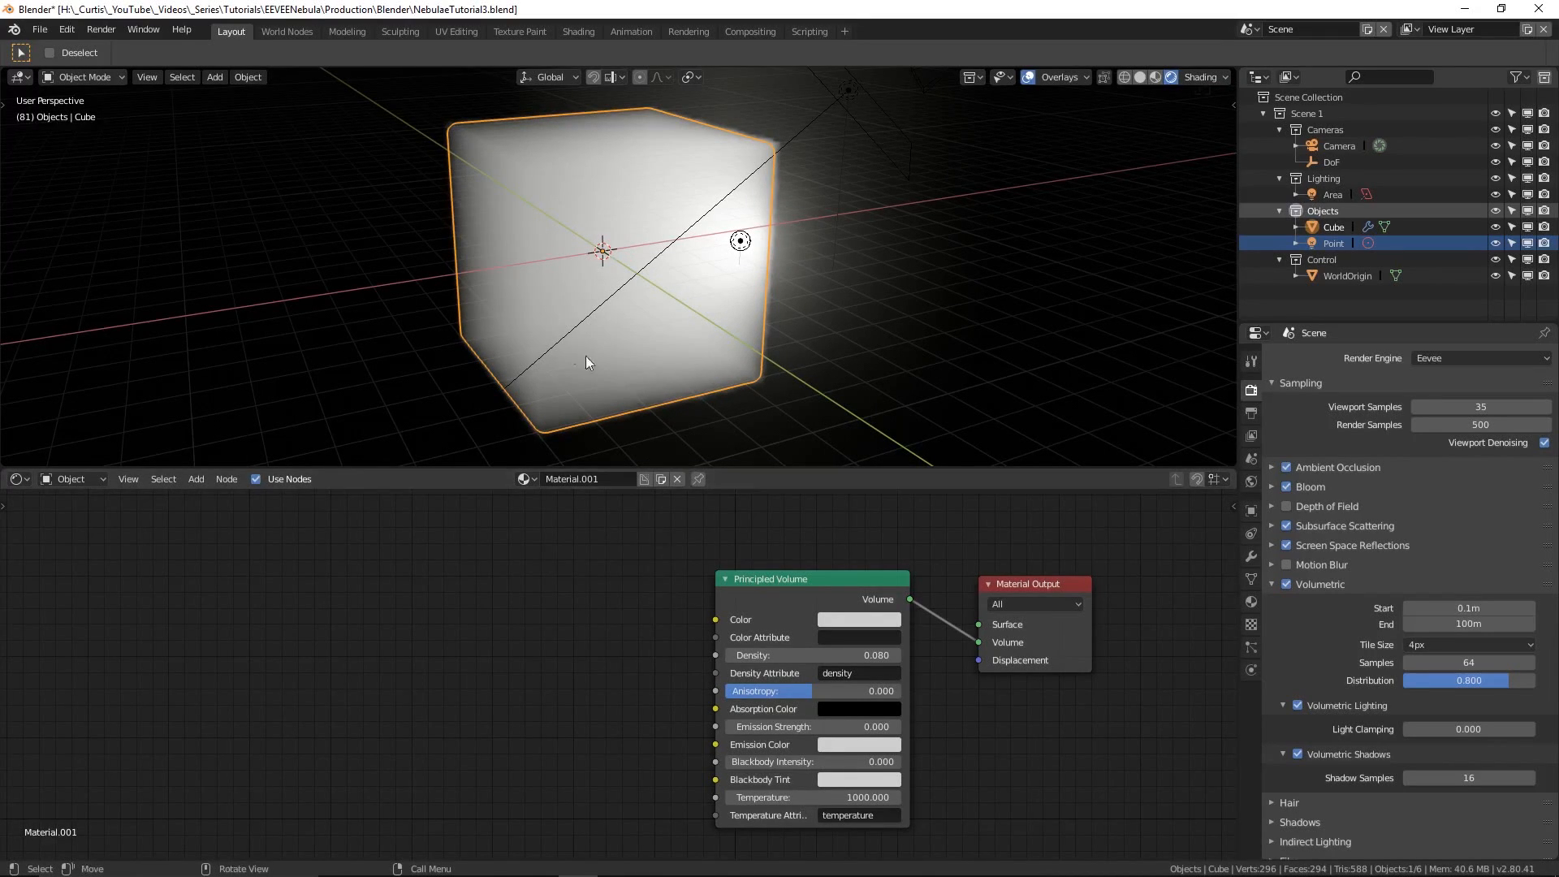
key(shift+a)
click(270, 603)
text(no)
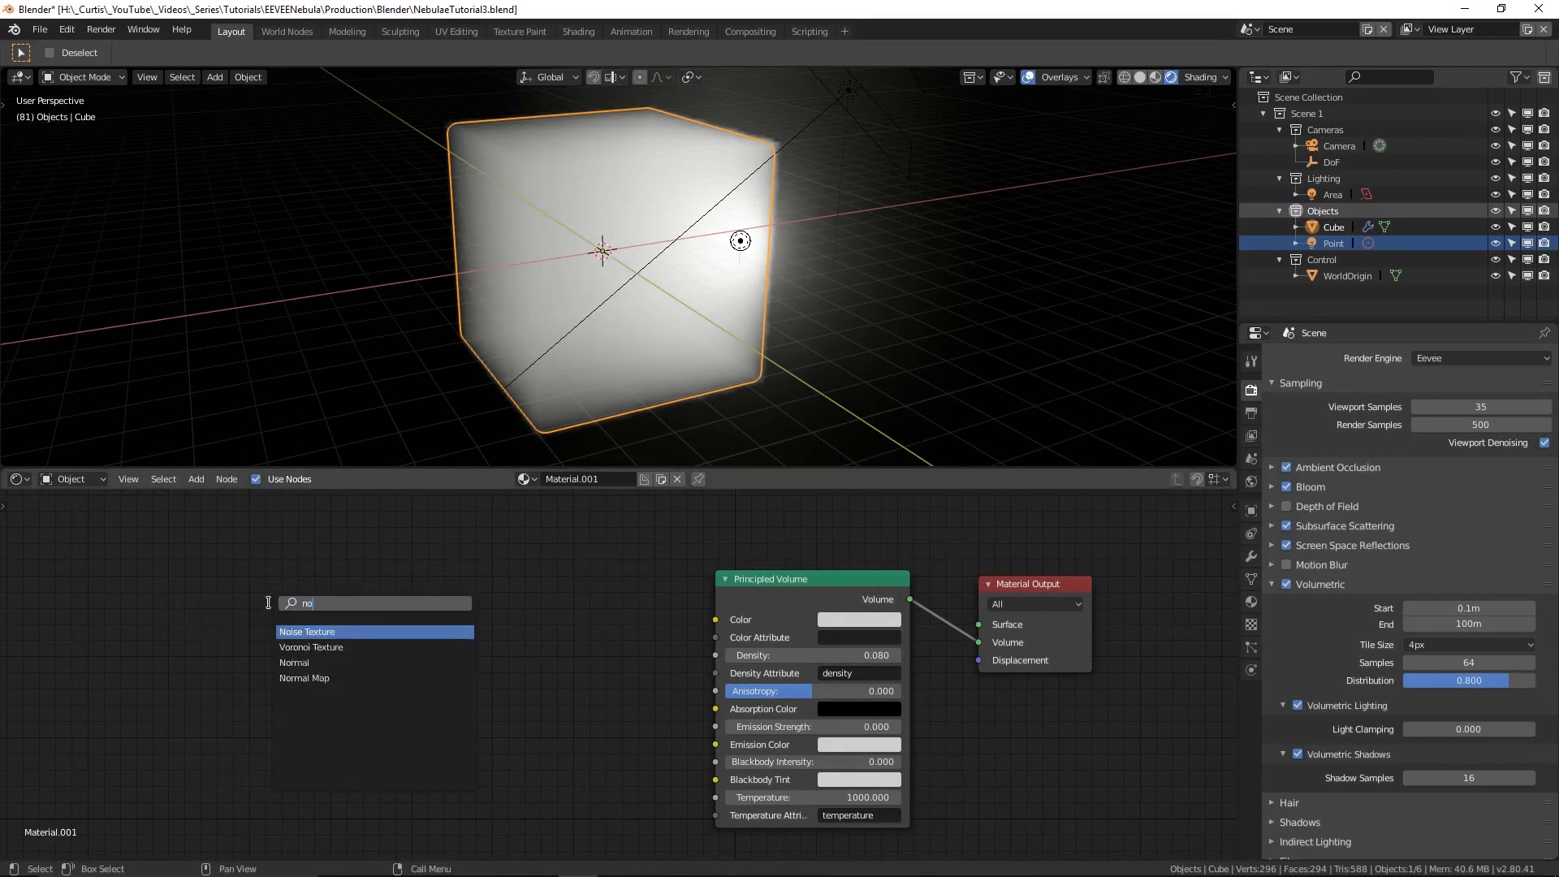
key(Return)
click(270, 605)
- Add a ColorRamp node and wire it between the Noise Texture and the Principled Volume's Density input
key(shift+a)
click(496, 579)
text(co)
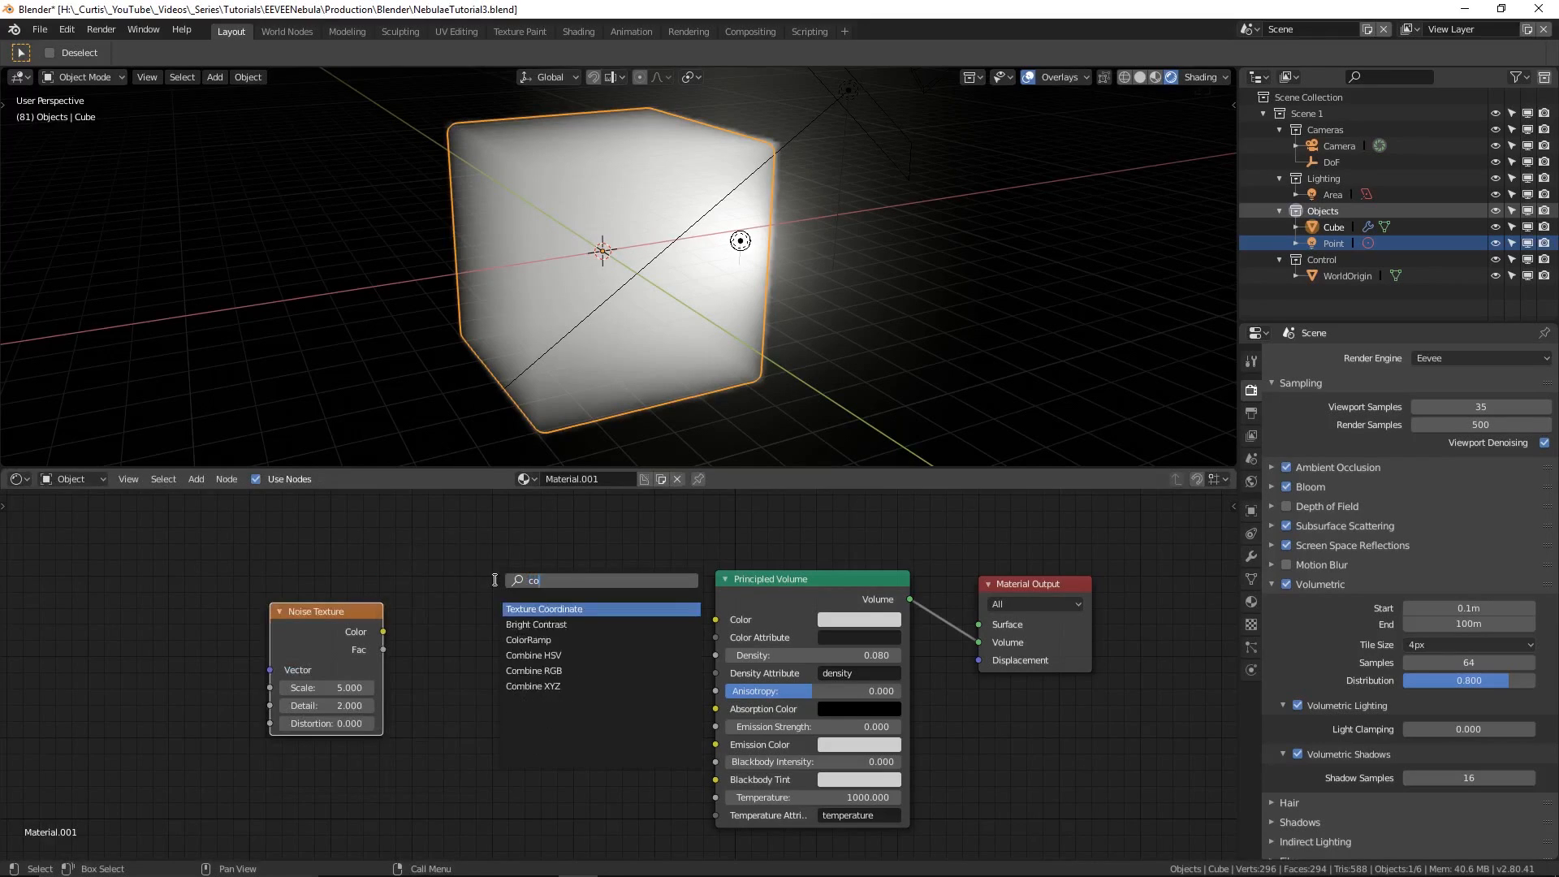
text(lo)
key(Return)
click(466, 625)
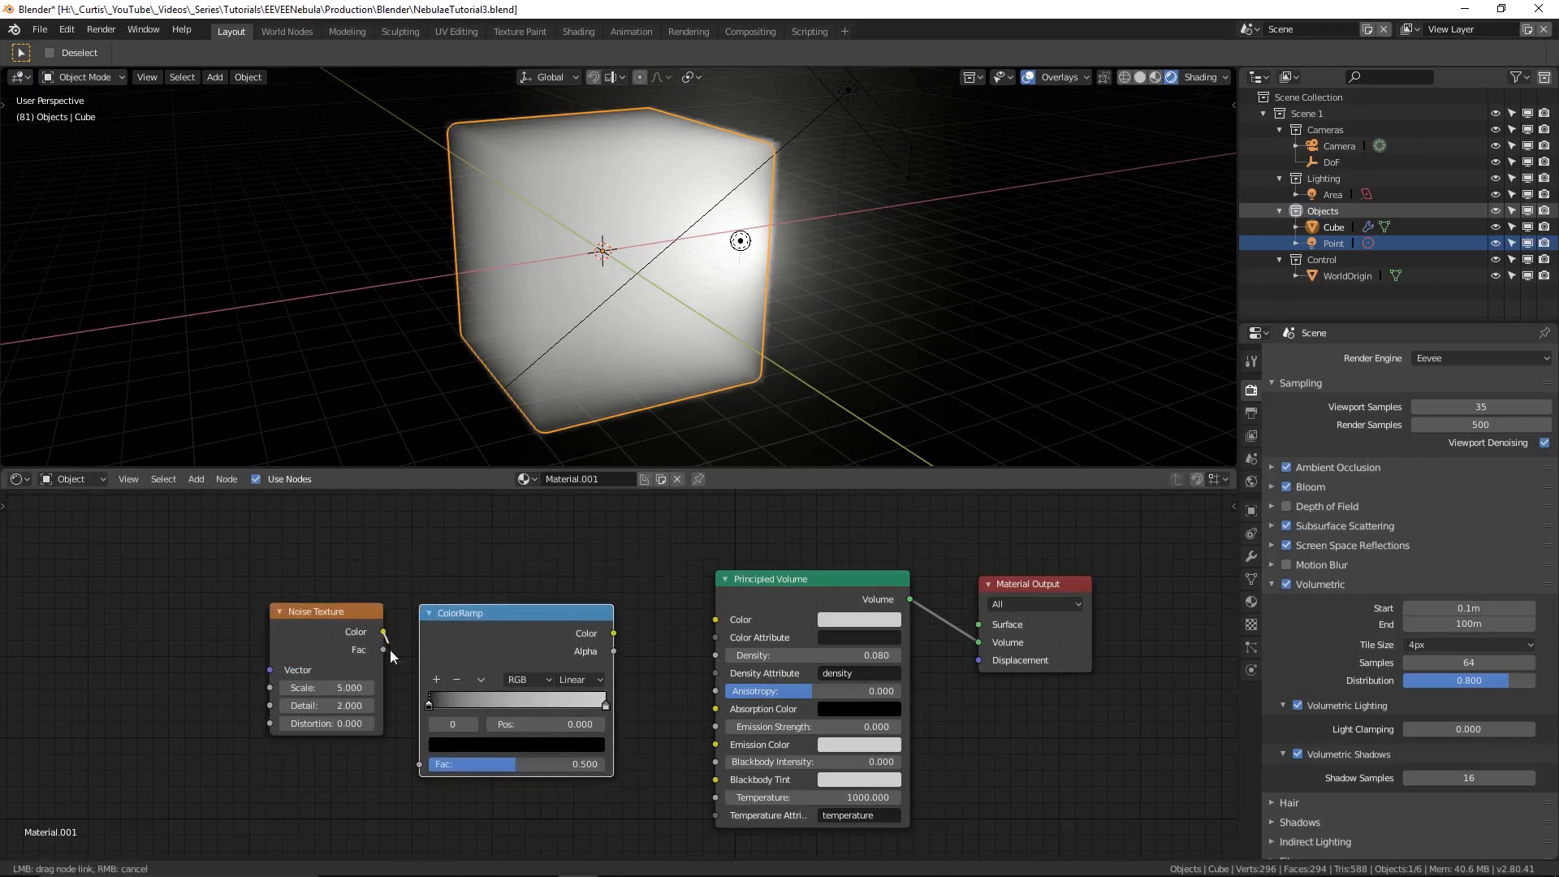
drag(383, 650, 416, 759)
drag(714, 656, 715, 655)
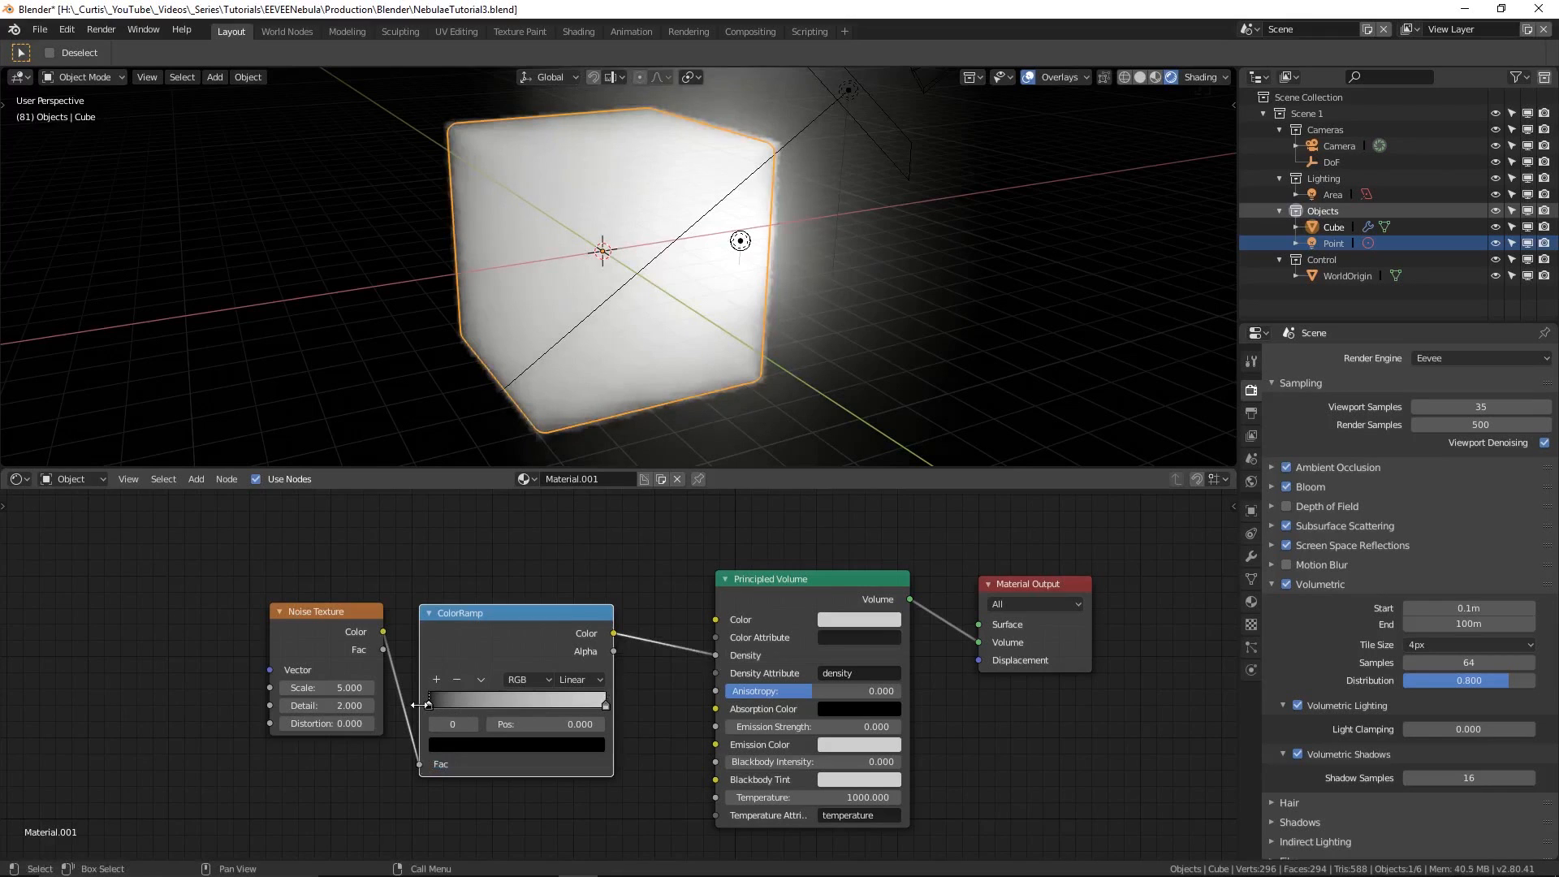
- Position the ColorRamp's black stop at 0.550 and light stop at 0.877, and set the Noise Texture scale to 4.9
drag(431, 703, 529, 704)
middle_drag(569, 281, 572, 357)
scroll(551, 292, up, 2)
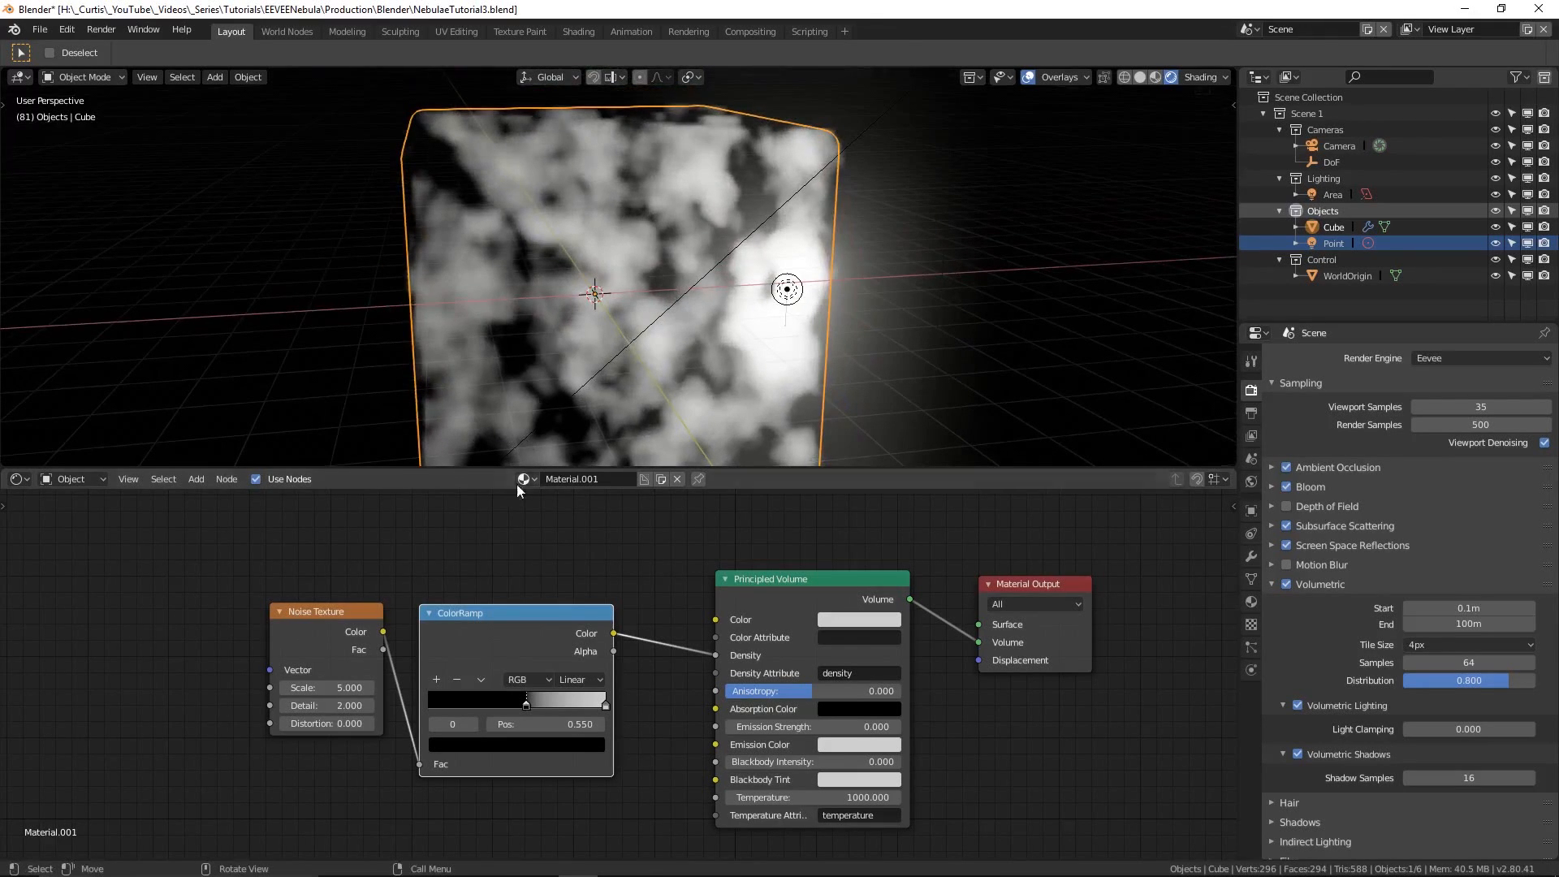
drag(604, 704, 584, 704)
mouse_move(349, 692)
mouse_down()
mouse_move(362, 692)
mouse_move(335, 691)
mouse_move(399, 691)
mouse_move(345, 691)
mouse_up()
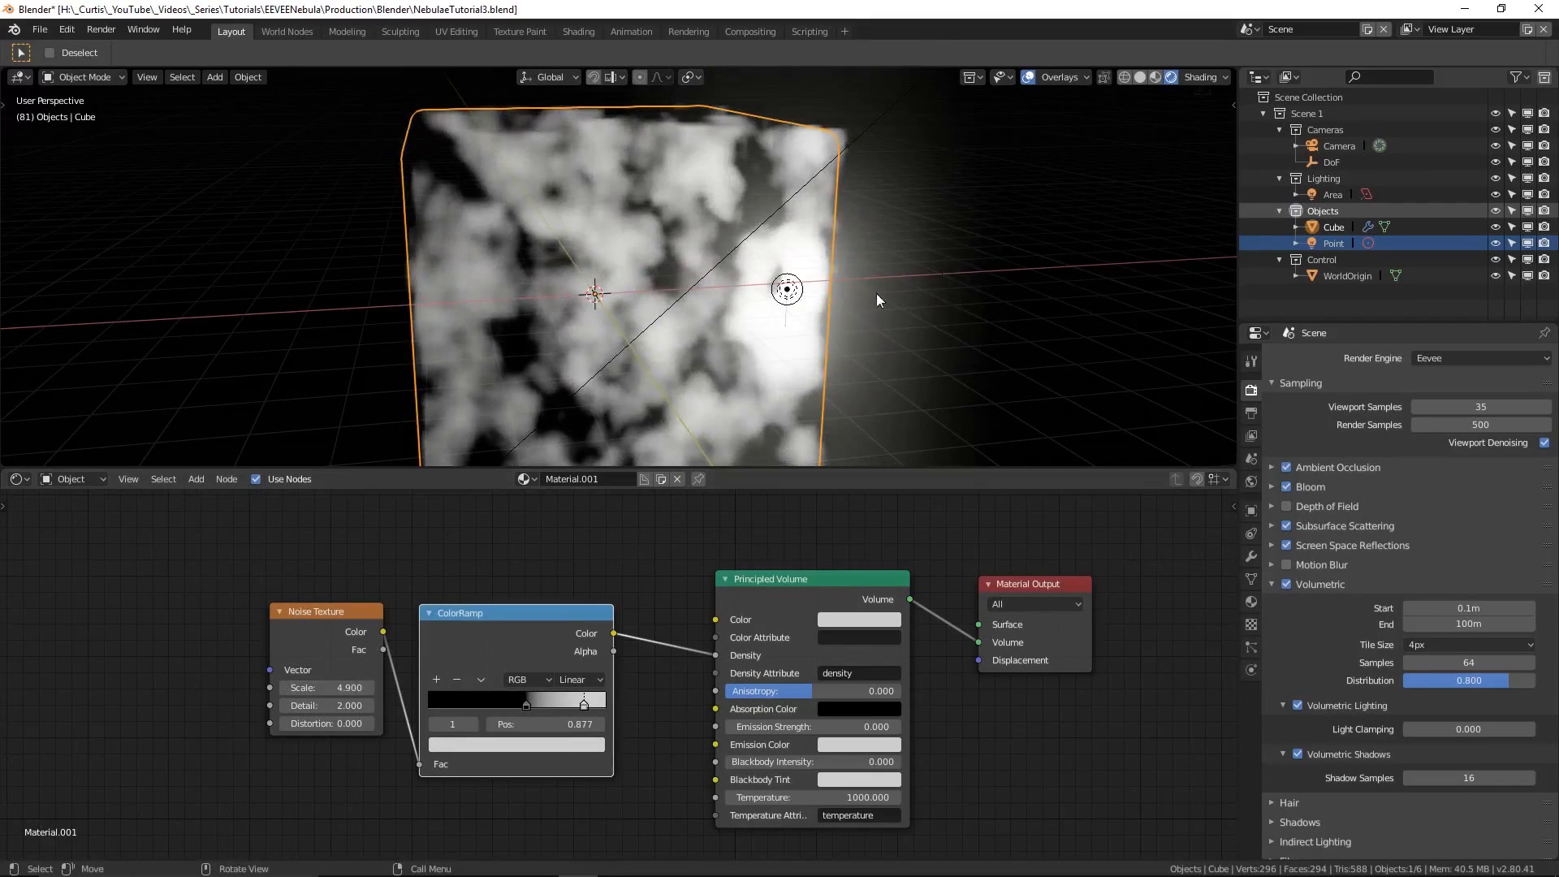
- Reduce the viewport samples to 1 and enlarge the 3D viewport to view the volume
middle_drag(868, 296, 657, 354)
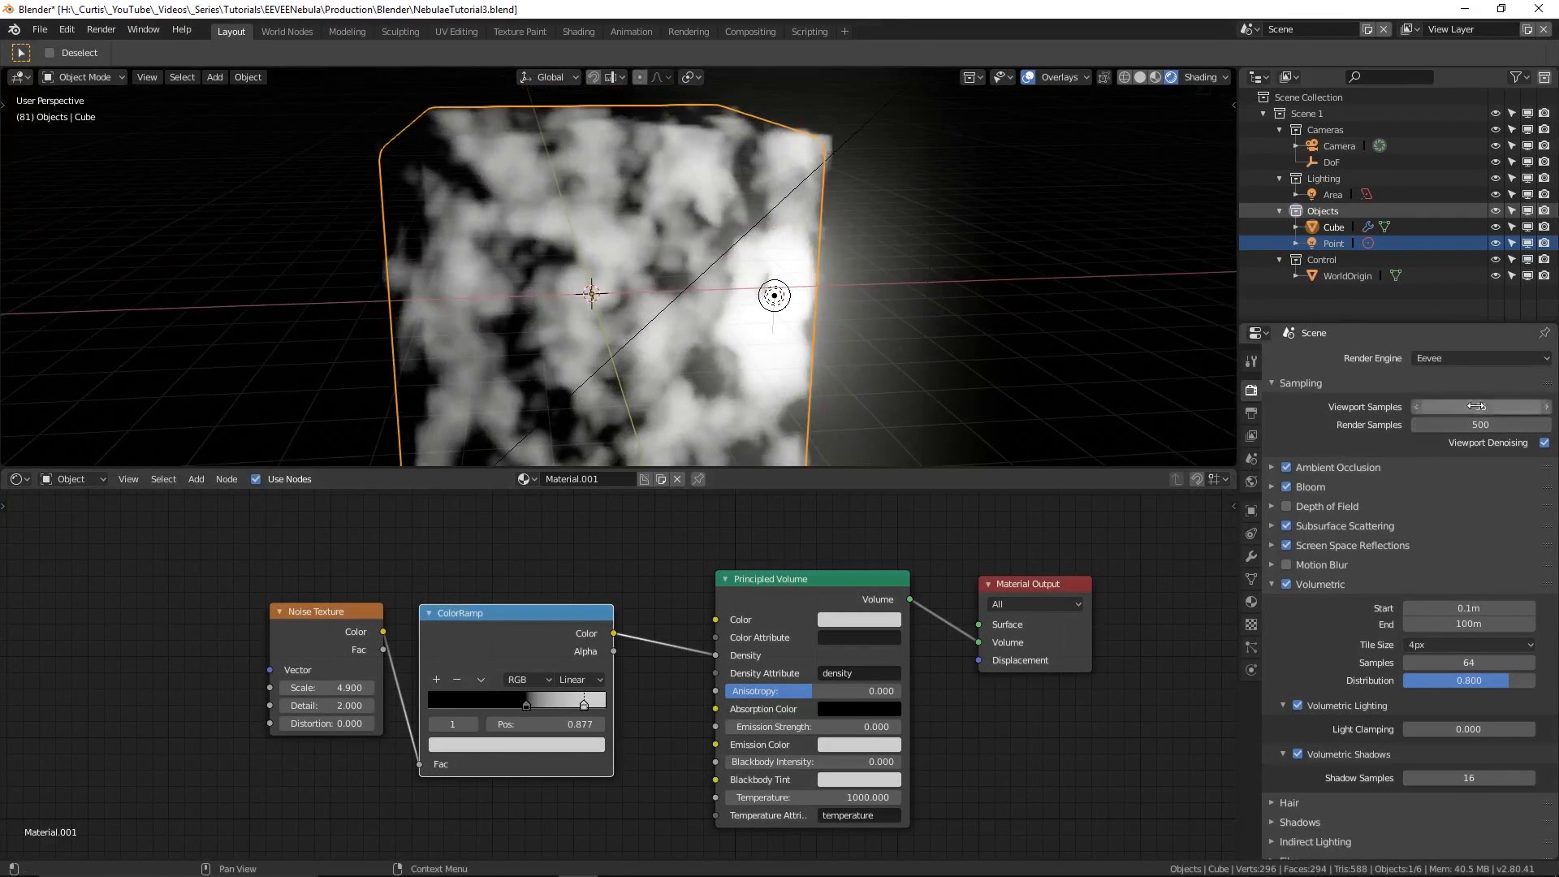
key(Escape)
mouse_move(588, 324)
middle_down()
mouse_move(825, 328)
mouse_move(660, 336)
mouse_move(609, 308)
mouse_move(578, 250)
mouse_move(572, 300)
mouse_move(592, 271)
mouse_move(591, 291)
mouse_move(547, 357)
mouse_move(796, 278)
mouse_move(761, 307)
middle_up()
drag(759, 469, 759, 511)
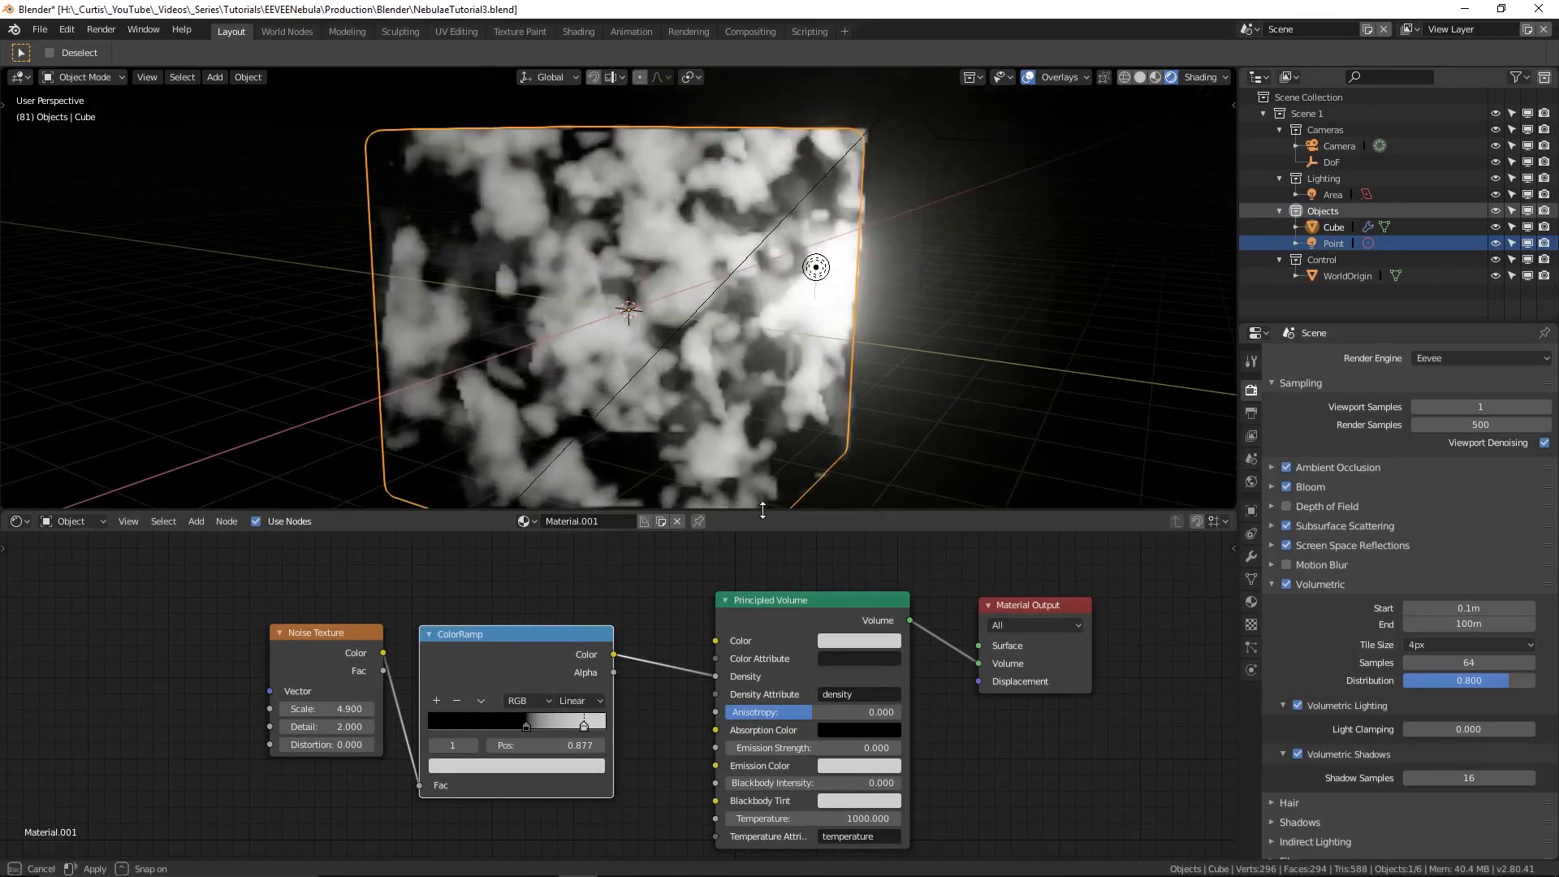
middle_drag(670, 437, 621, 301)
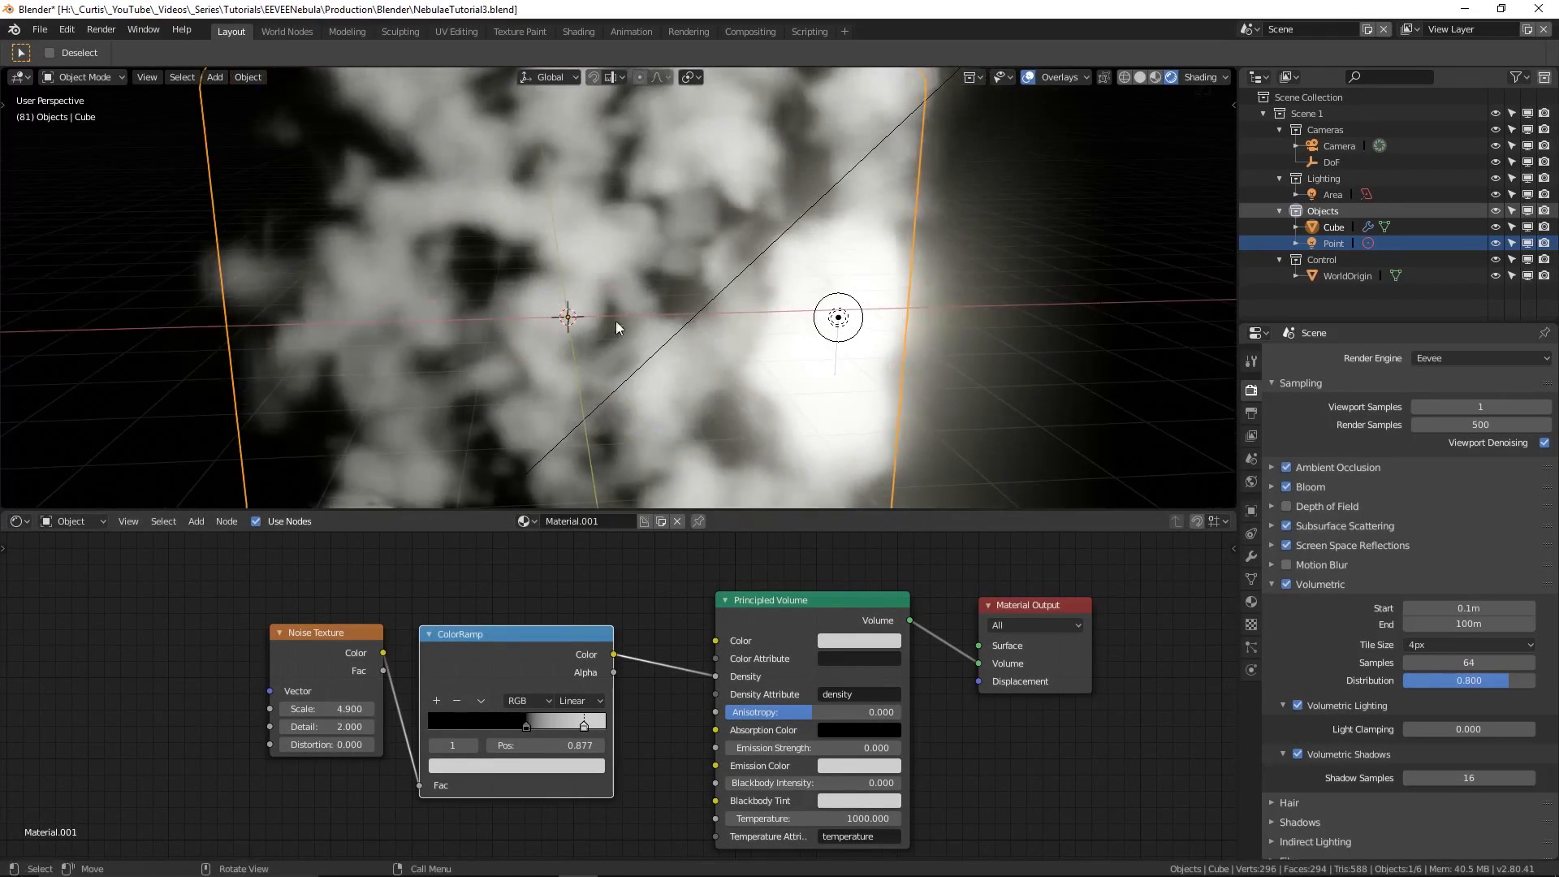
- Move the ColorRamp's light stop to position 0.714 and check the denser clouds from another angle
mouse_move(524, 723)
mouse_down()
mouse_move(583, 723)
mouse_move(551, 730)
mouse_up()
scroll(589, 315, down, 3)
middle_drag(592, 317, 630, 357)
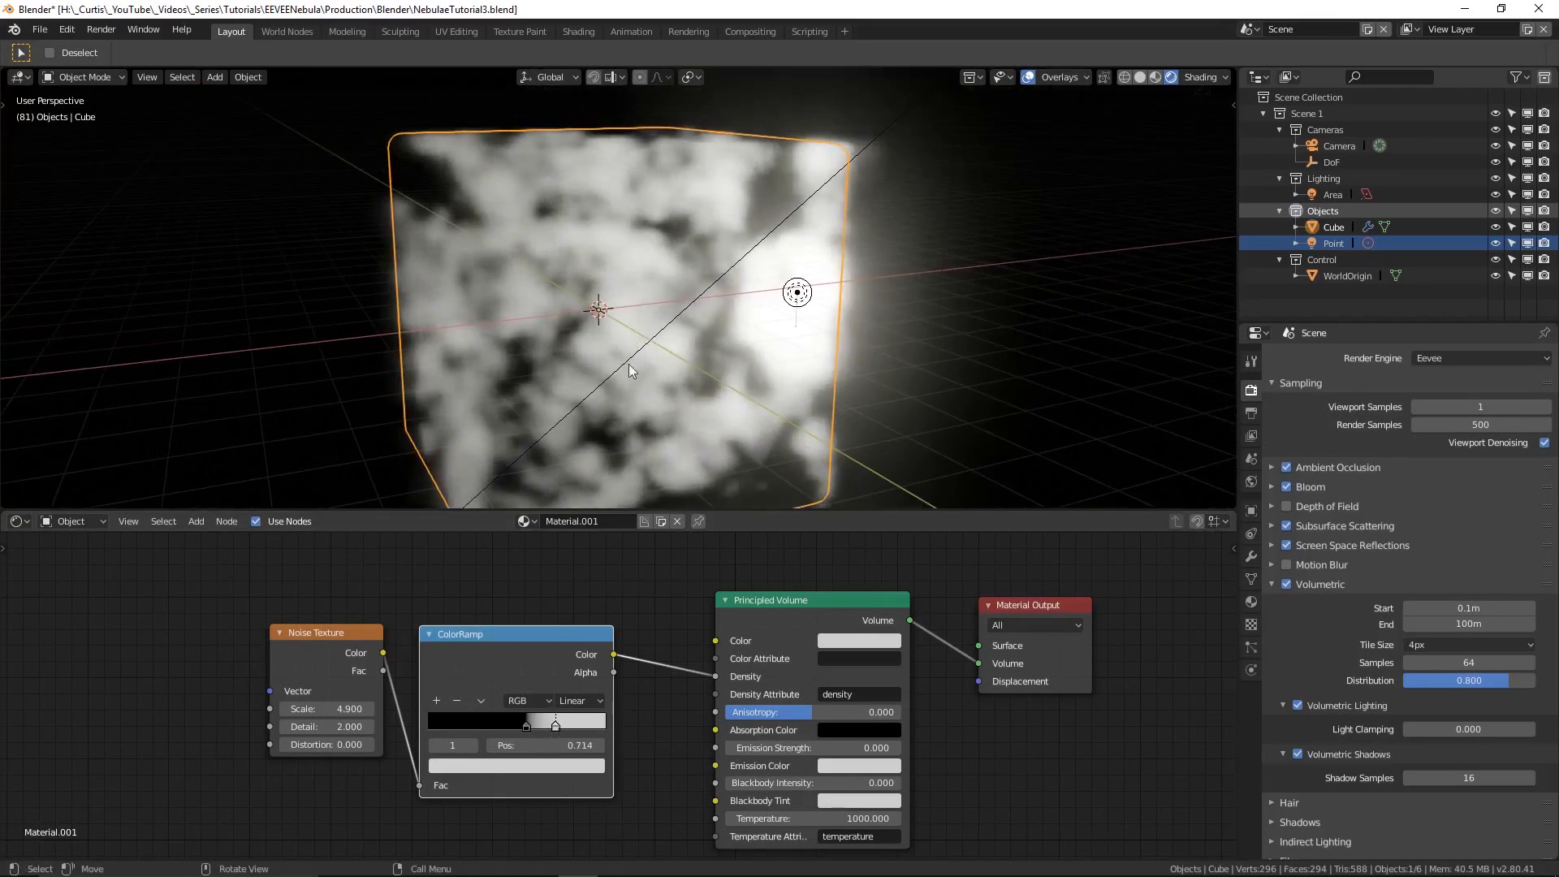
- Add a second Noise Texture and ColorRamp pair below the existing pair in the cube's volume material
middle_drag(399, 835, 443, 753)
key(shift+a)
click(421, 728)
click(455, 824)
click(467, 772)
key(shift+a)
click(617, 682)
text(co)
click(659, 740)
click(650, 731)
- Wire the second Noise Texture into its ColorRamp and bring the stops closer together, with the light stop at 0.691
middle_drag(455, 784, 459, 747)
double_click(459, 747)
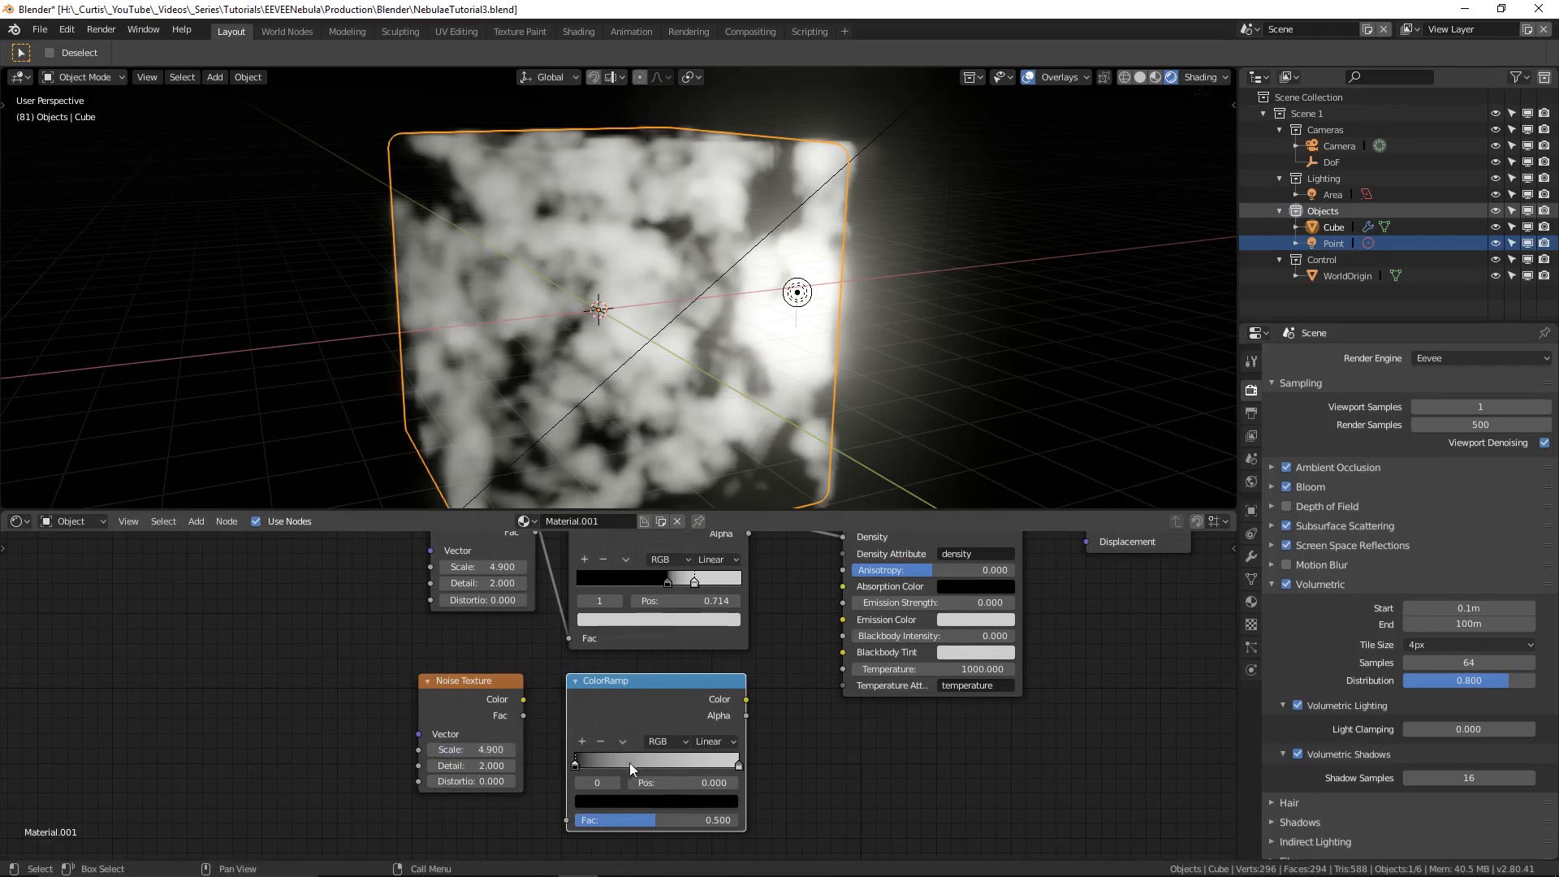
drag(705, 765, 687, 766)
scroll(669, 701, down, 2)
- Add a Mix color node between the two ColorRamps and the Principled Volume
key(shift+a)
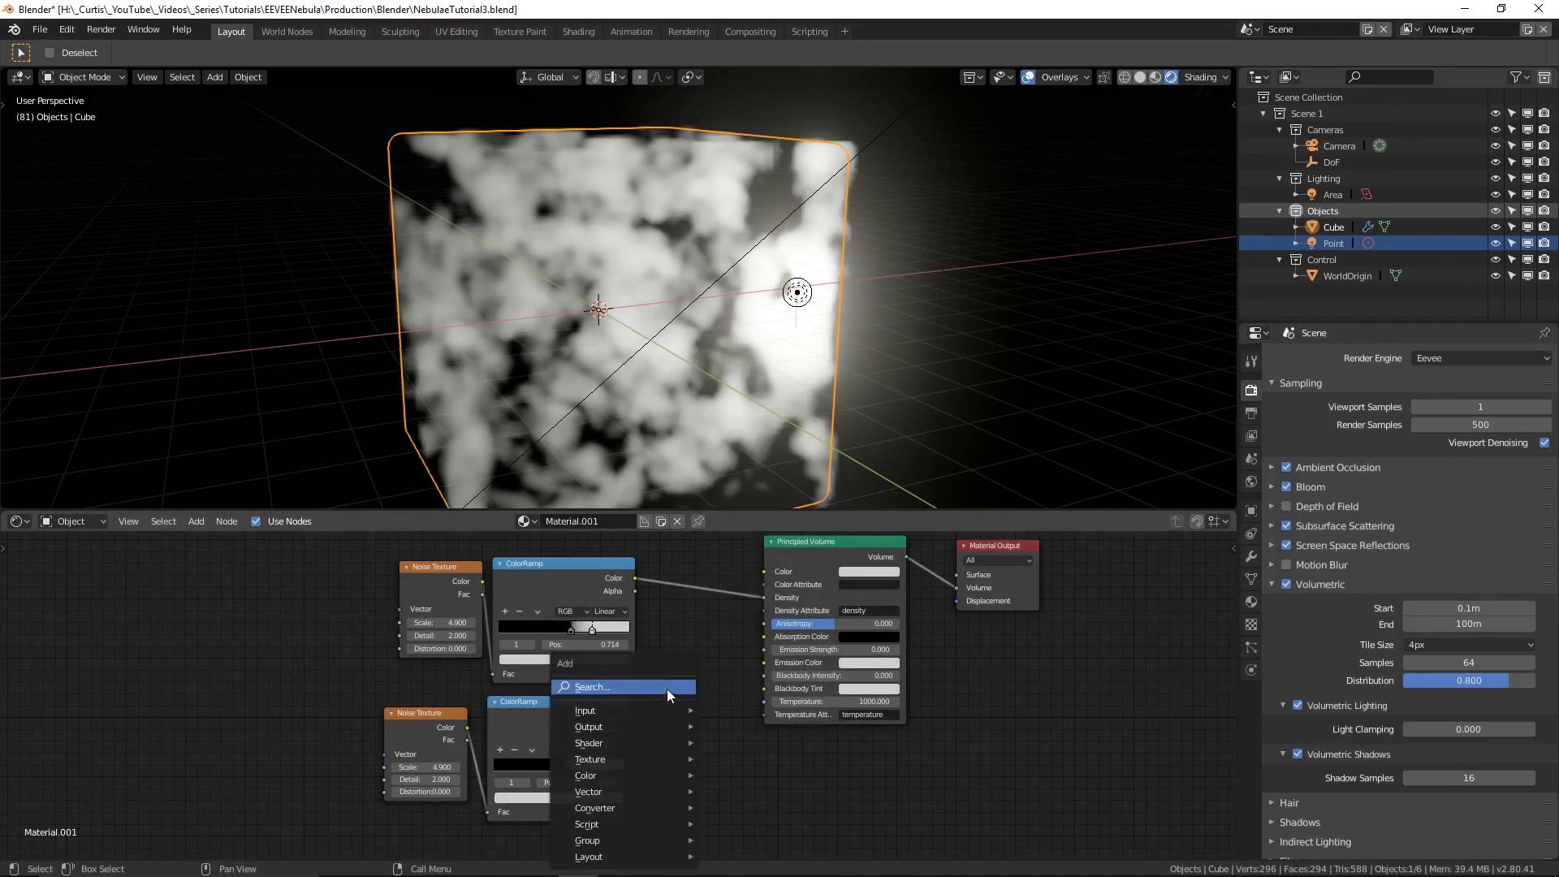
click(666, 689)
text(mix)
key(Return)
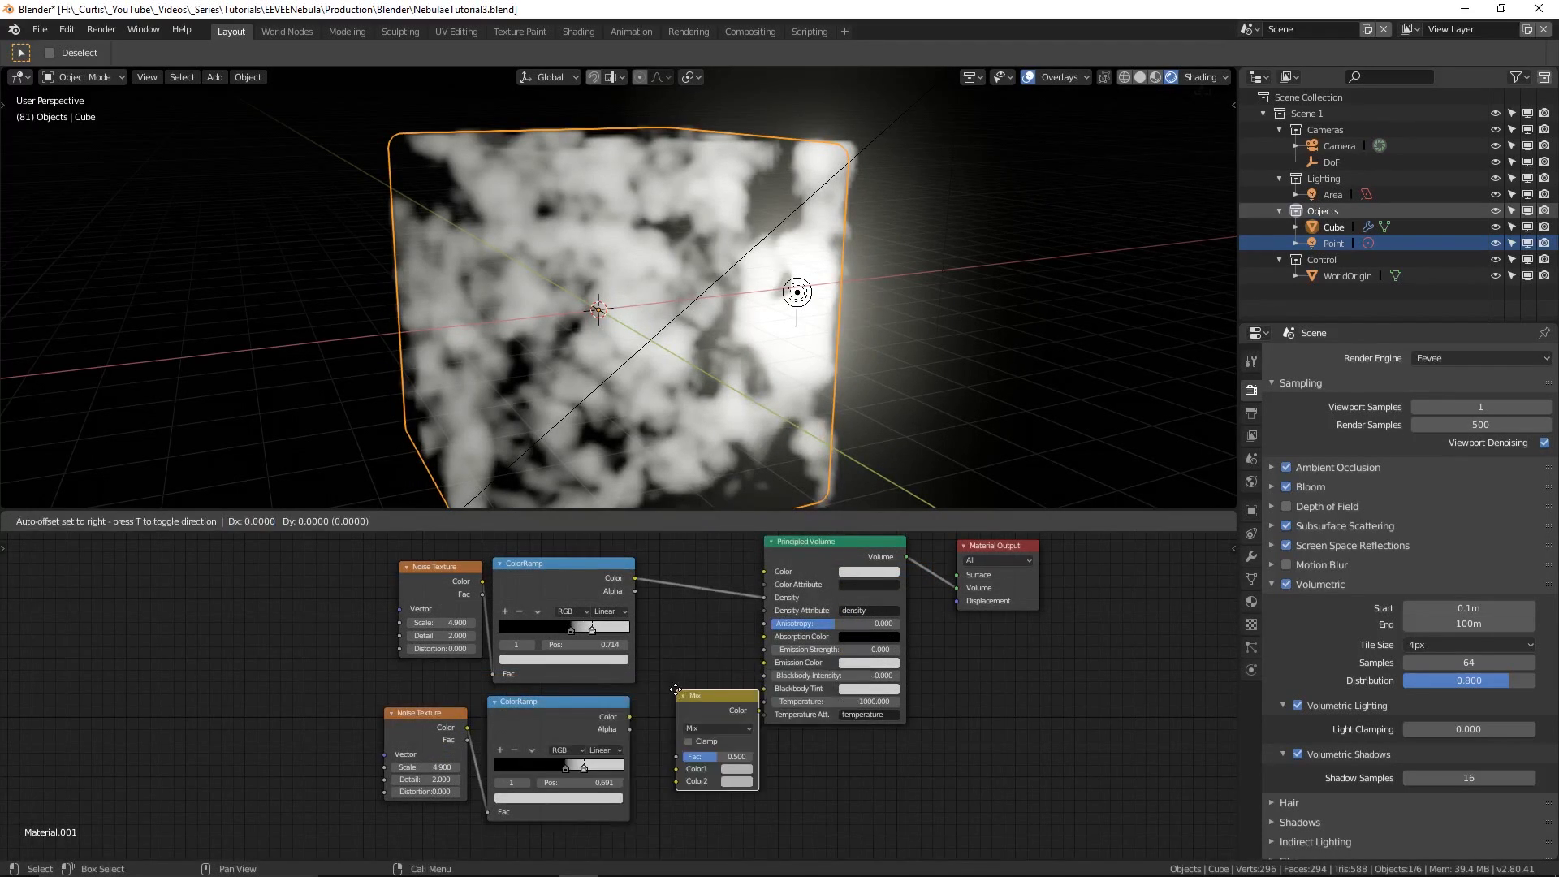
click(714, 731)
- Set the Mix node to Screen with factor 1.000 and use it to combine both ColorRamps into the volume's Density
scroll(714, 731, up, 2)
click(733, 698)
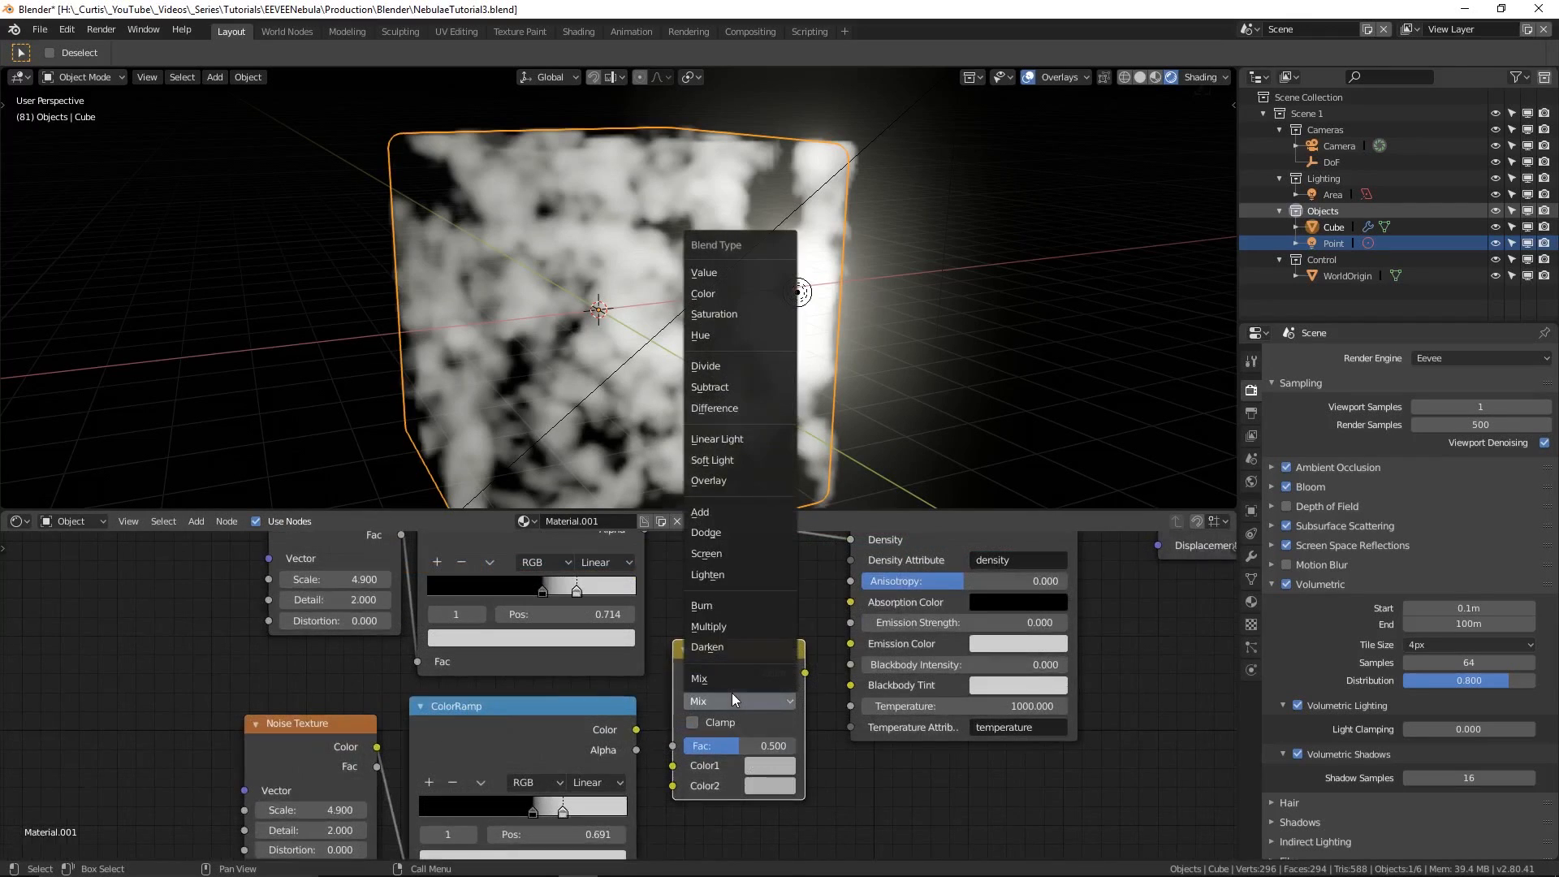
click(724, 555)
scroll(718, 765, down, 1)
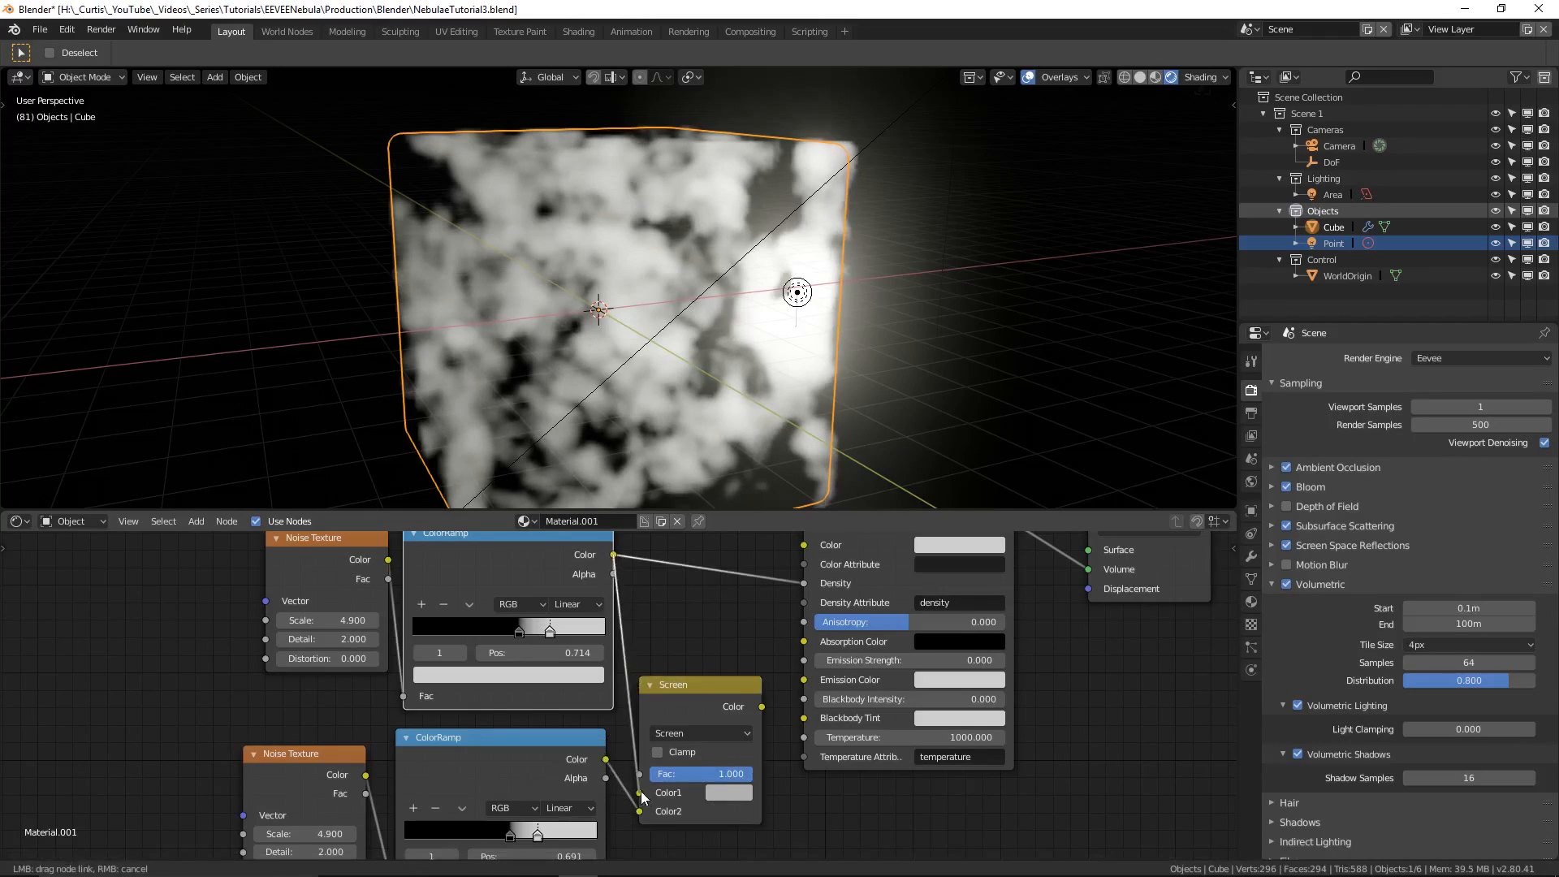
drag(690, 684, 689, 622)
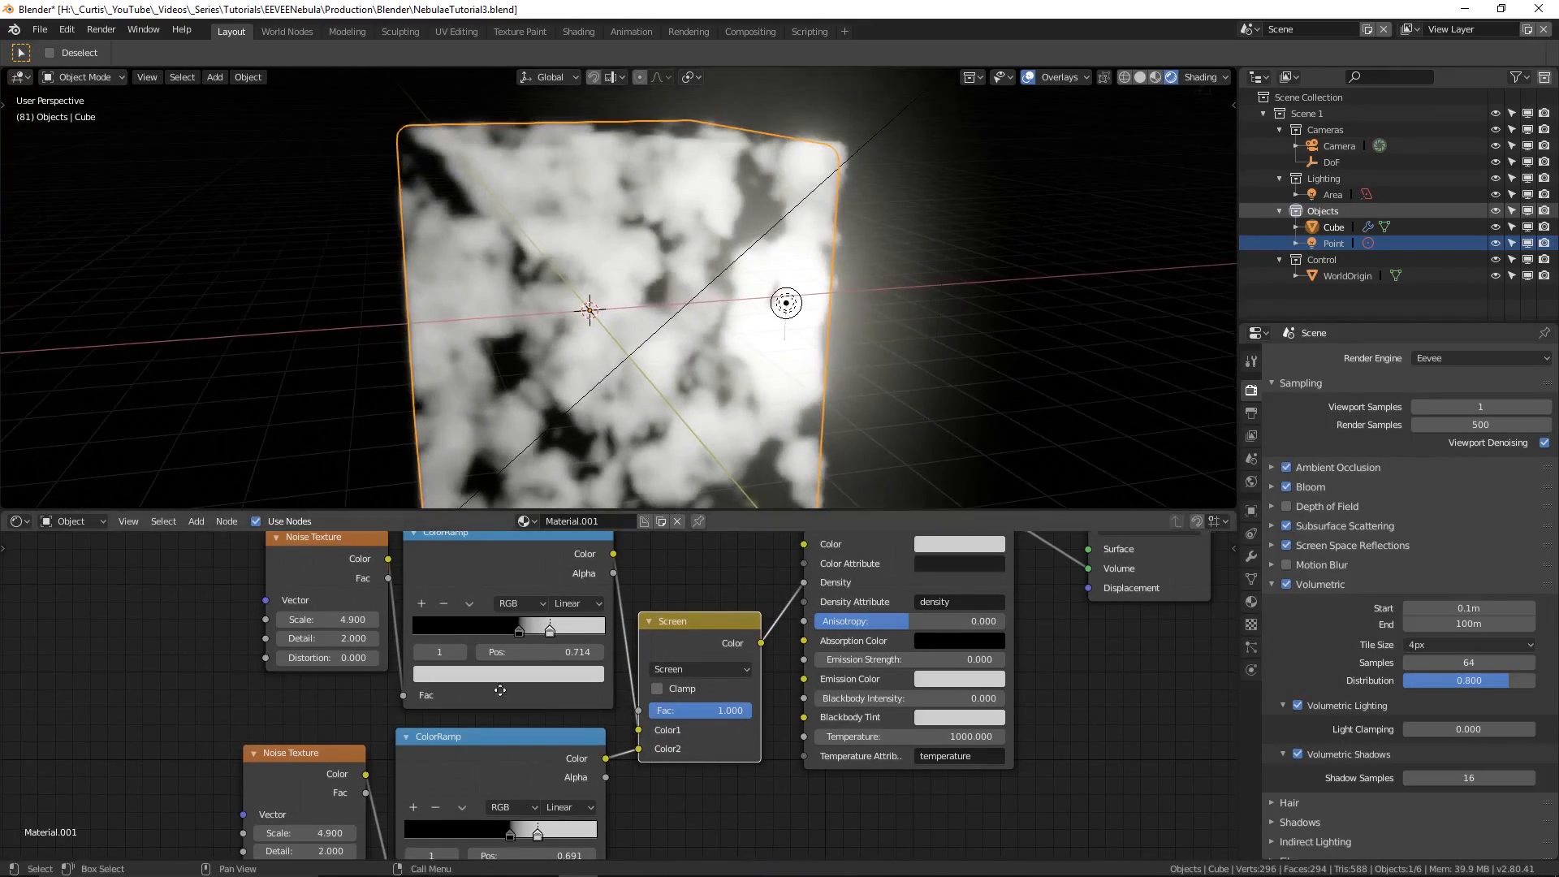
- Set the second Noise Texture's scale to 5.5 and darken its ColorRamp's light stop to grey
scroll(312, 808, down, 1)
middle_drag(313, 809, 399, 755)
drag(406, 773, 438, 773)
click(588, 814)
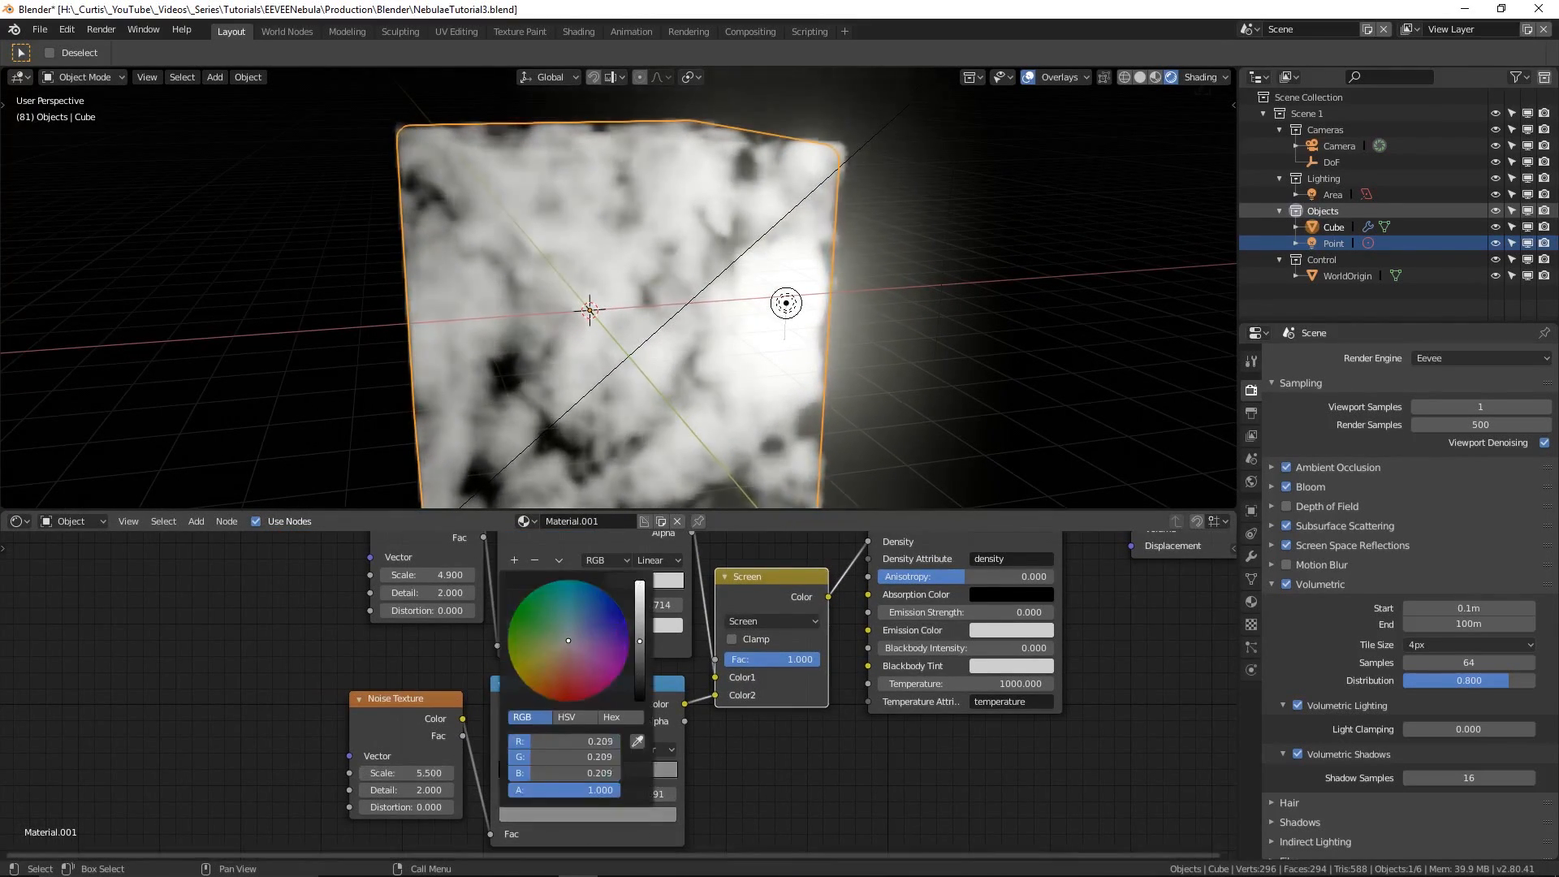
click(613, 813)
drag(637, 649, 637, 671)
- Set the second Noise Texture's scale to 7.1 and its distortion to 2.5
scroll(706, 365, up, 1)
mouse_move(710, 365)
middle_down()
mouse_move(661, 363)
mouse_move(703, 354)
middle_up()
drag(423, 773, 479, 772)
drag(406, 807, 454, 807)
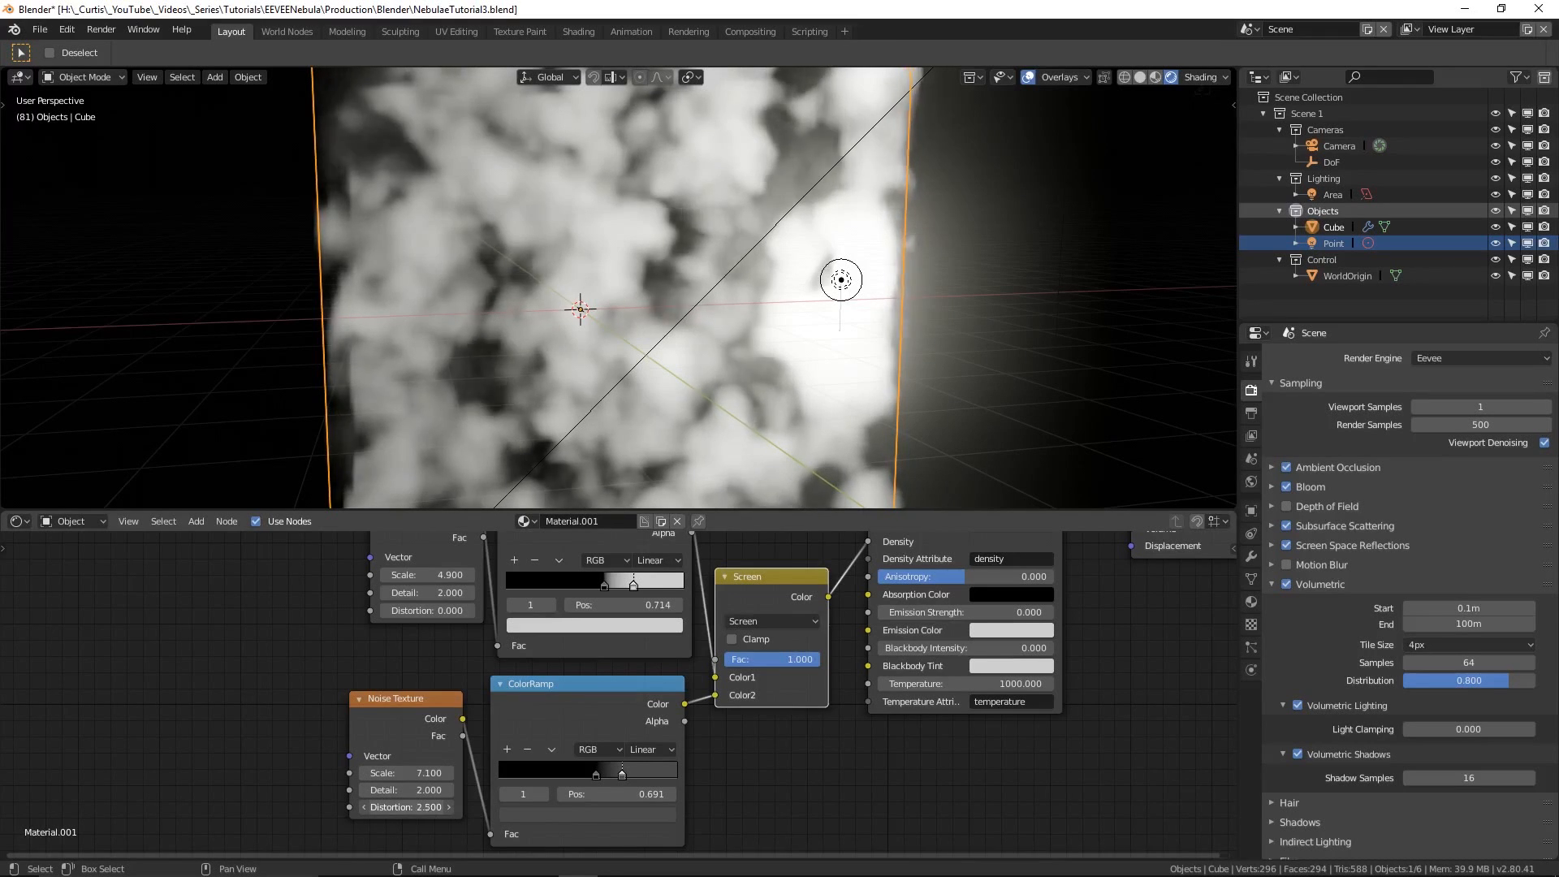
- Nudge the second ColorRamp's black stop toward the light stop and brighten the light stop's grey
drag(596, 775, 601, 775)
click(622, 775)
click(613, 813)
drag(637, 670, 638, 646)
middle_drag(770, 459, 795, 442)
- Move the first ColorRamp's light stop to position 0.632 and check the cloud edges up close
scroll(763, 325, up, 2)
shift+middle_drag(753, 274, 713, 281)
middle_drag(630, 581, 617, 638)
drag(620, 641, 607, 640)
scroll(679, 376, down, 2)
scroll(678, 375, up, 2)
middle_drag(679, 376, 720, 257)
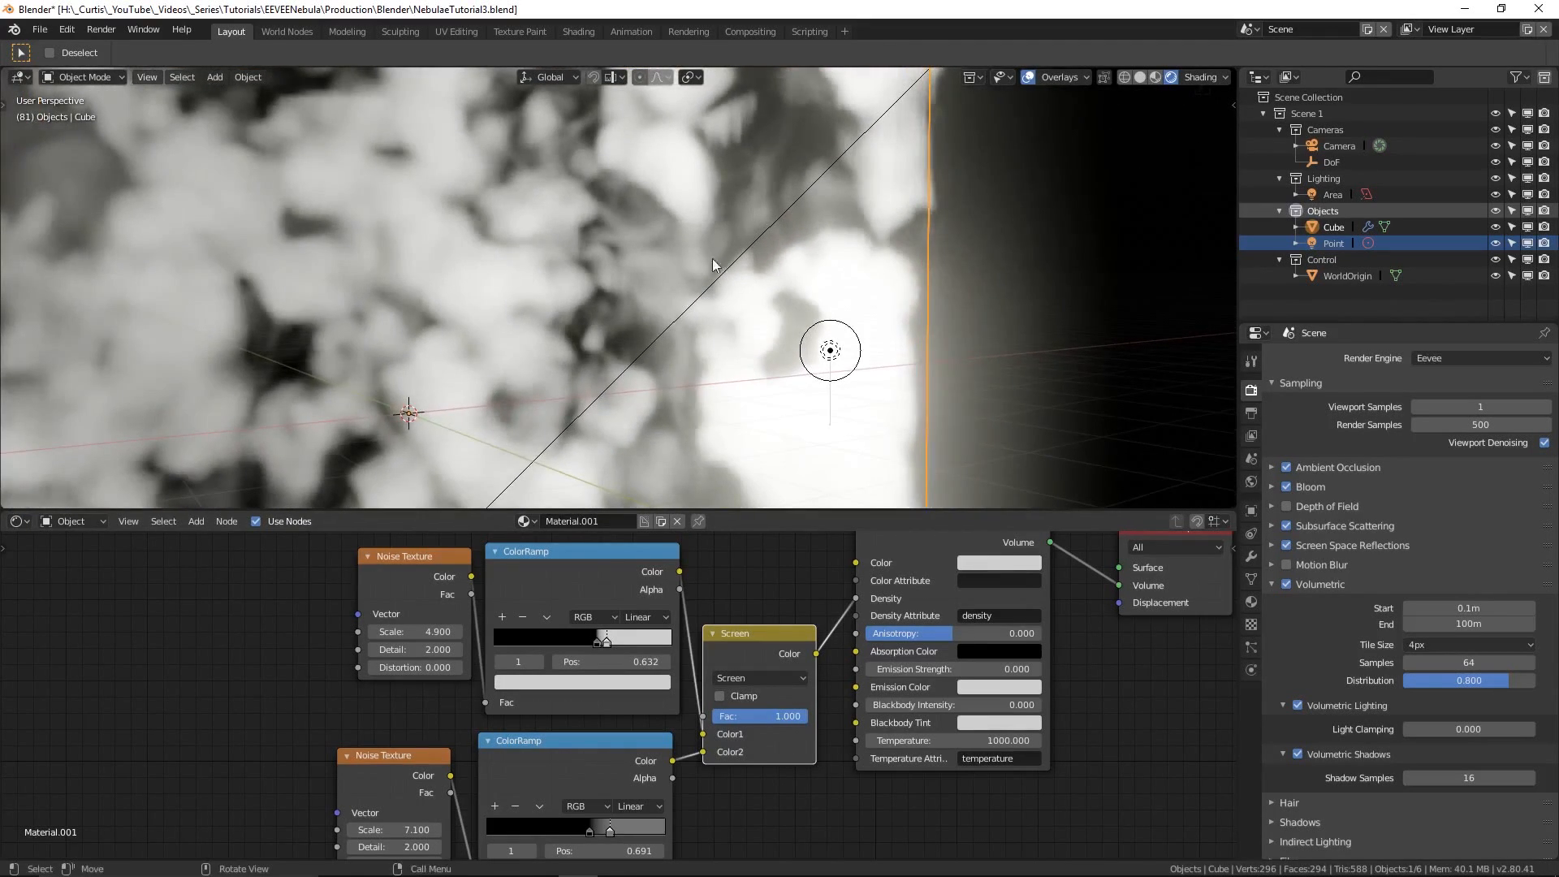
ctrl+middle_drag(615, 292, 597, 417)
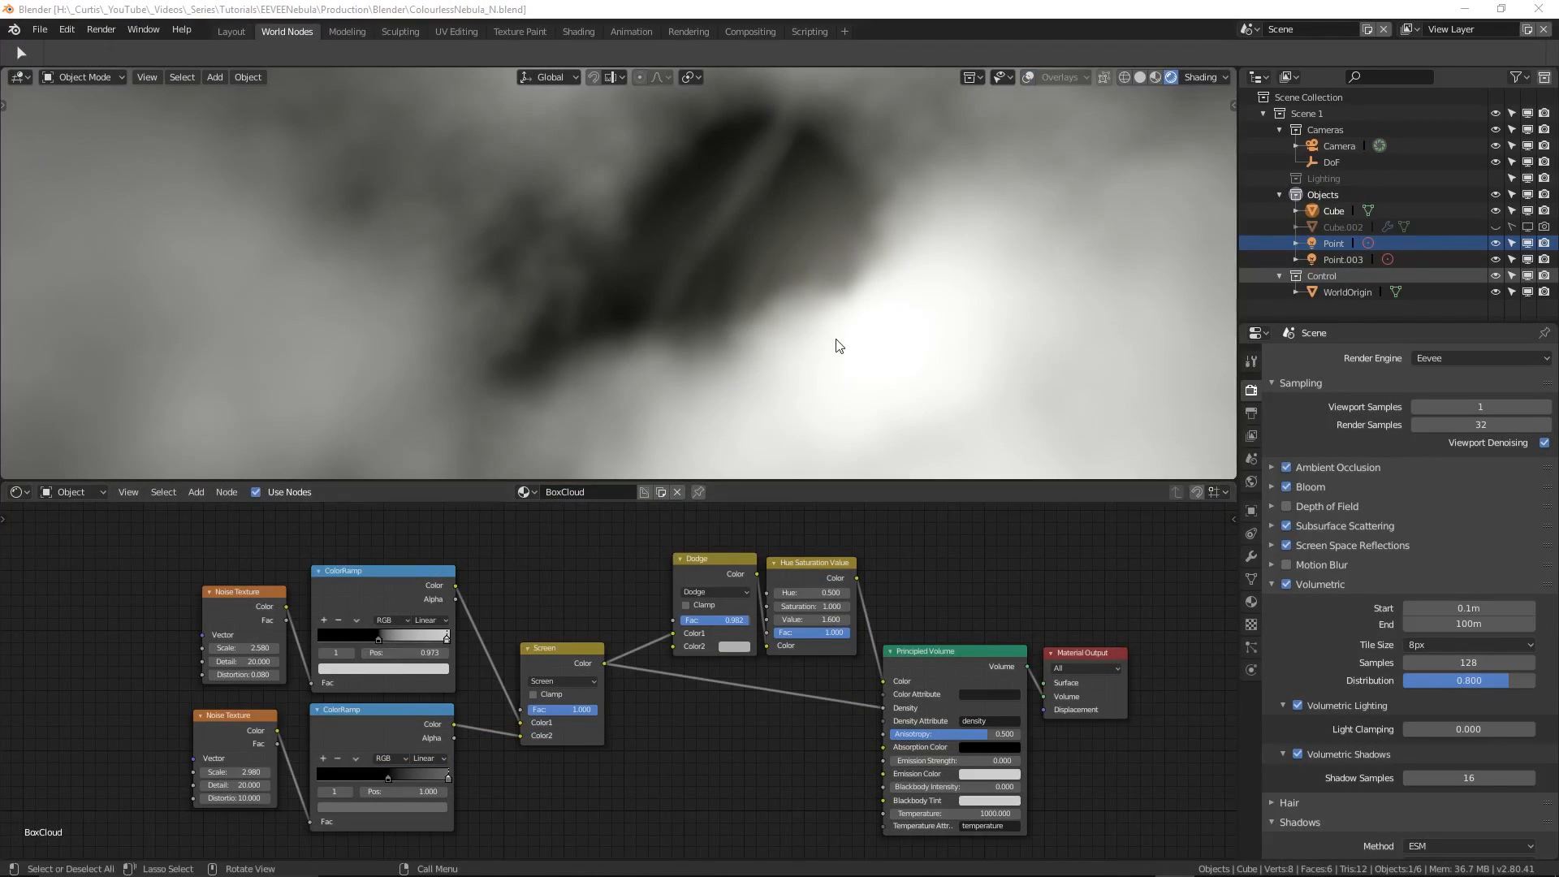
- Examine the BoxCloud volume in ColourlessNebula_N.blend from several angles around the dark gap
mouse_move(875, 349)
middle_down()
mouse_move(912, 349)
mouse_move(845, 341)
mouse_move(880, 345)
mouse_move(862, 327)
middle_up()
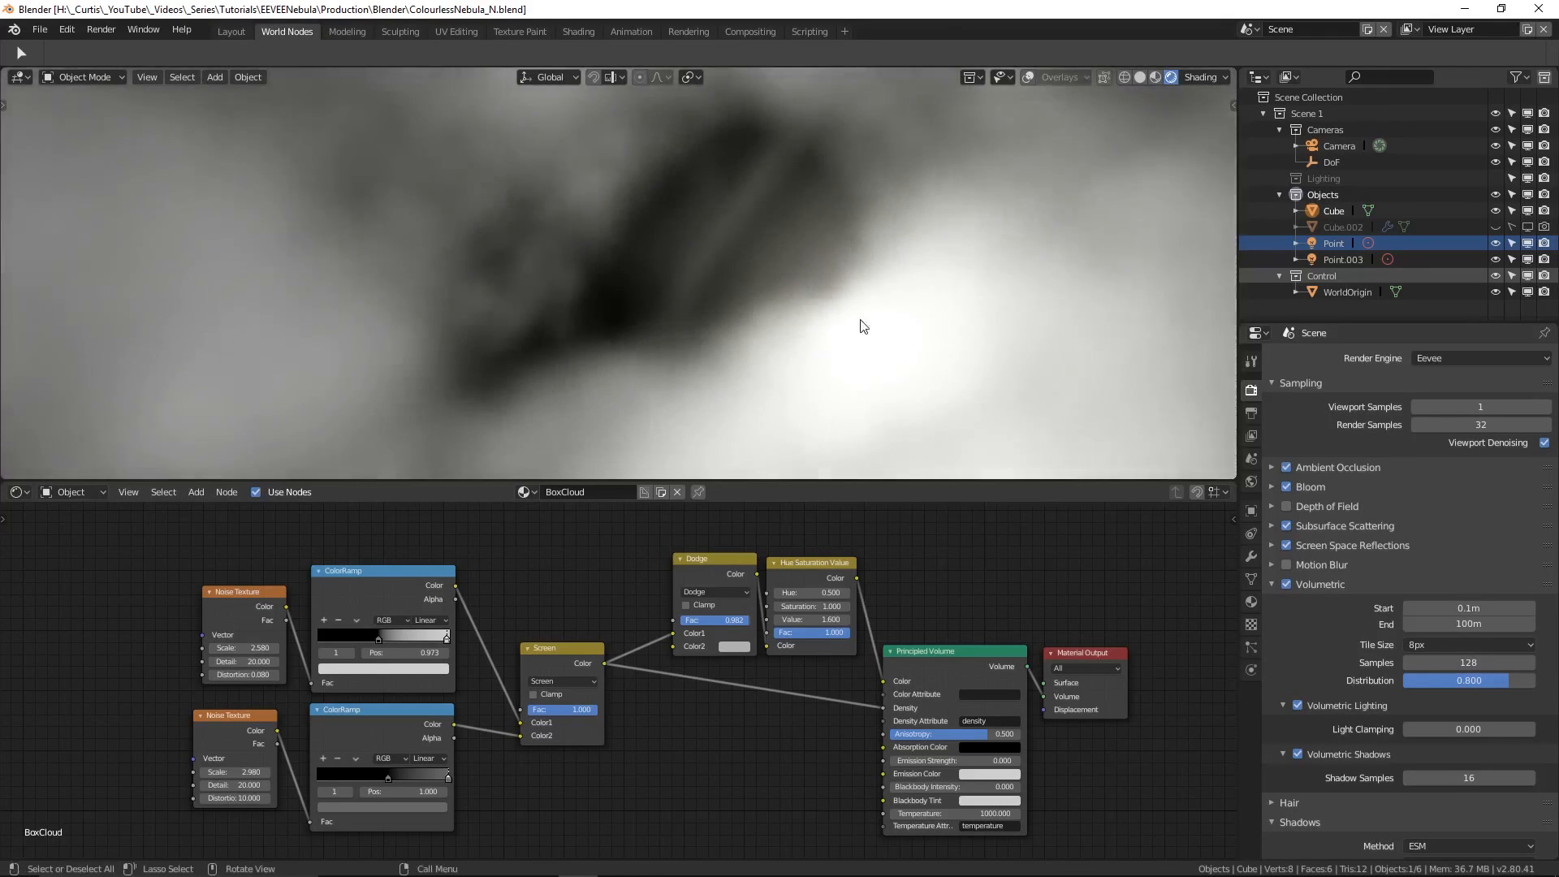
middle_drag(835, 390, 770, 268)
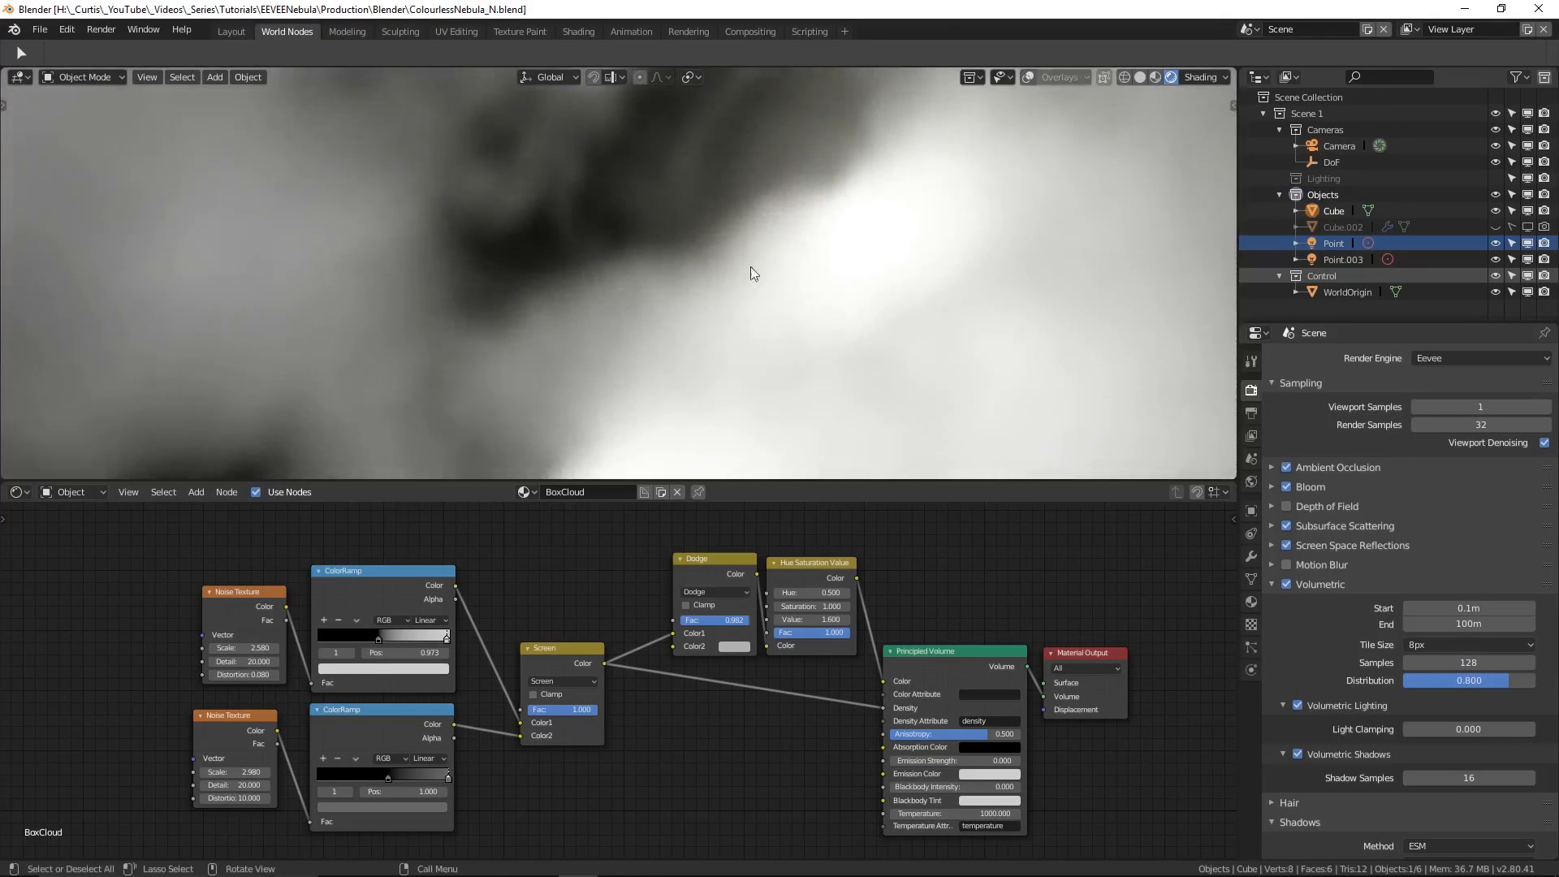
middle_drag(713, 341, 628, 317)
middle_drag(972, 286, 674, 198)
middle_drag(507, 407, 622, 337)
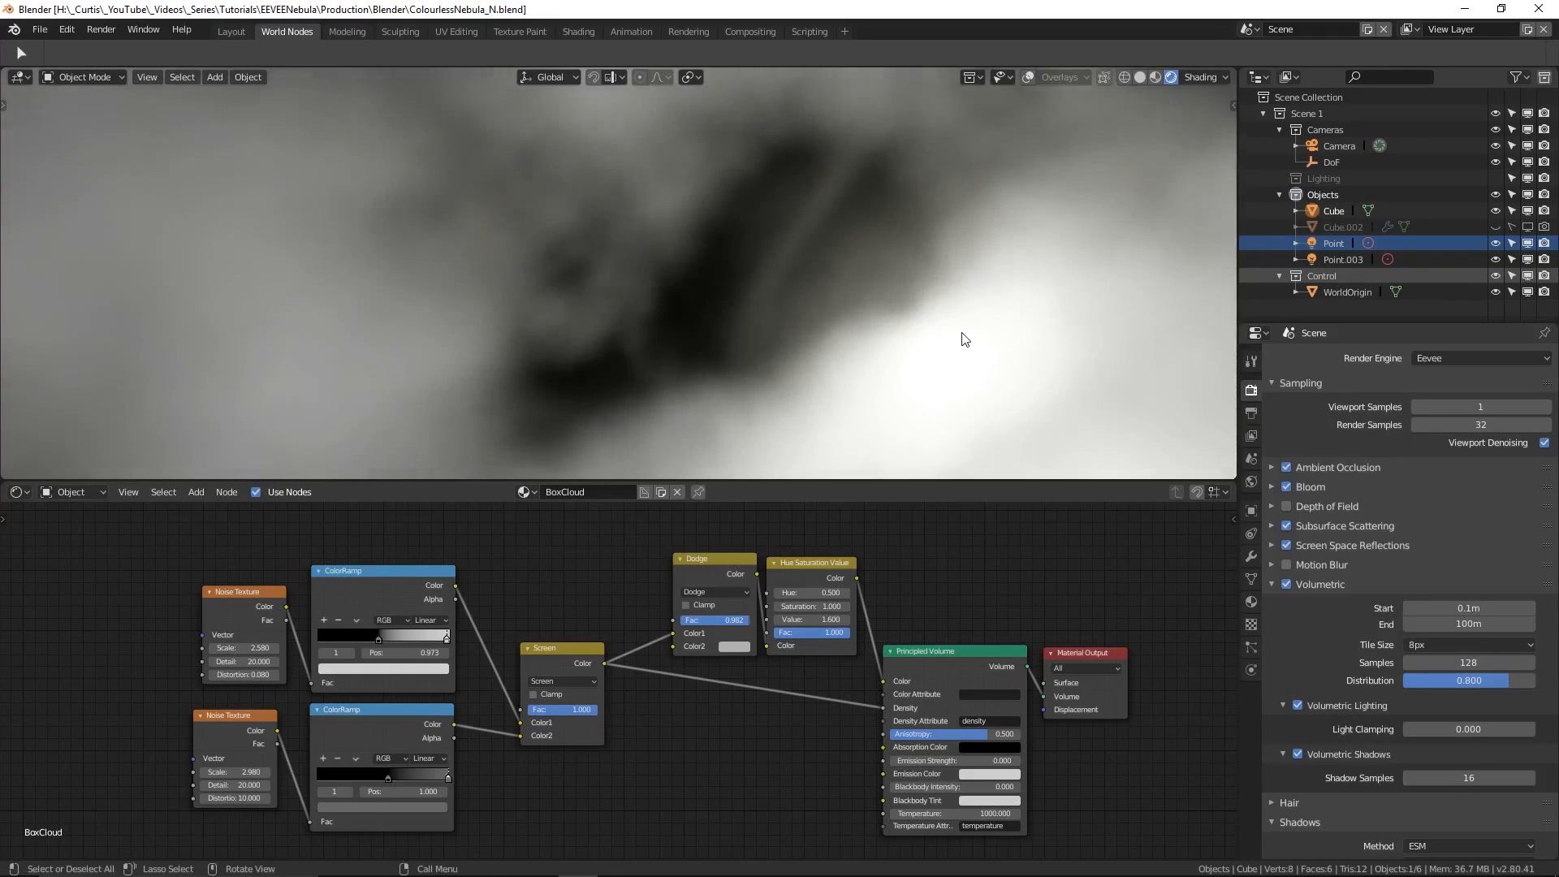
middle_drag(922, 343, 782, 299)
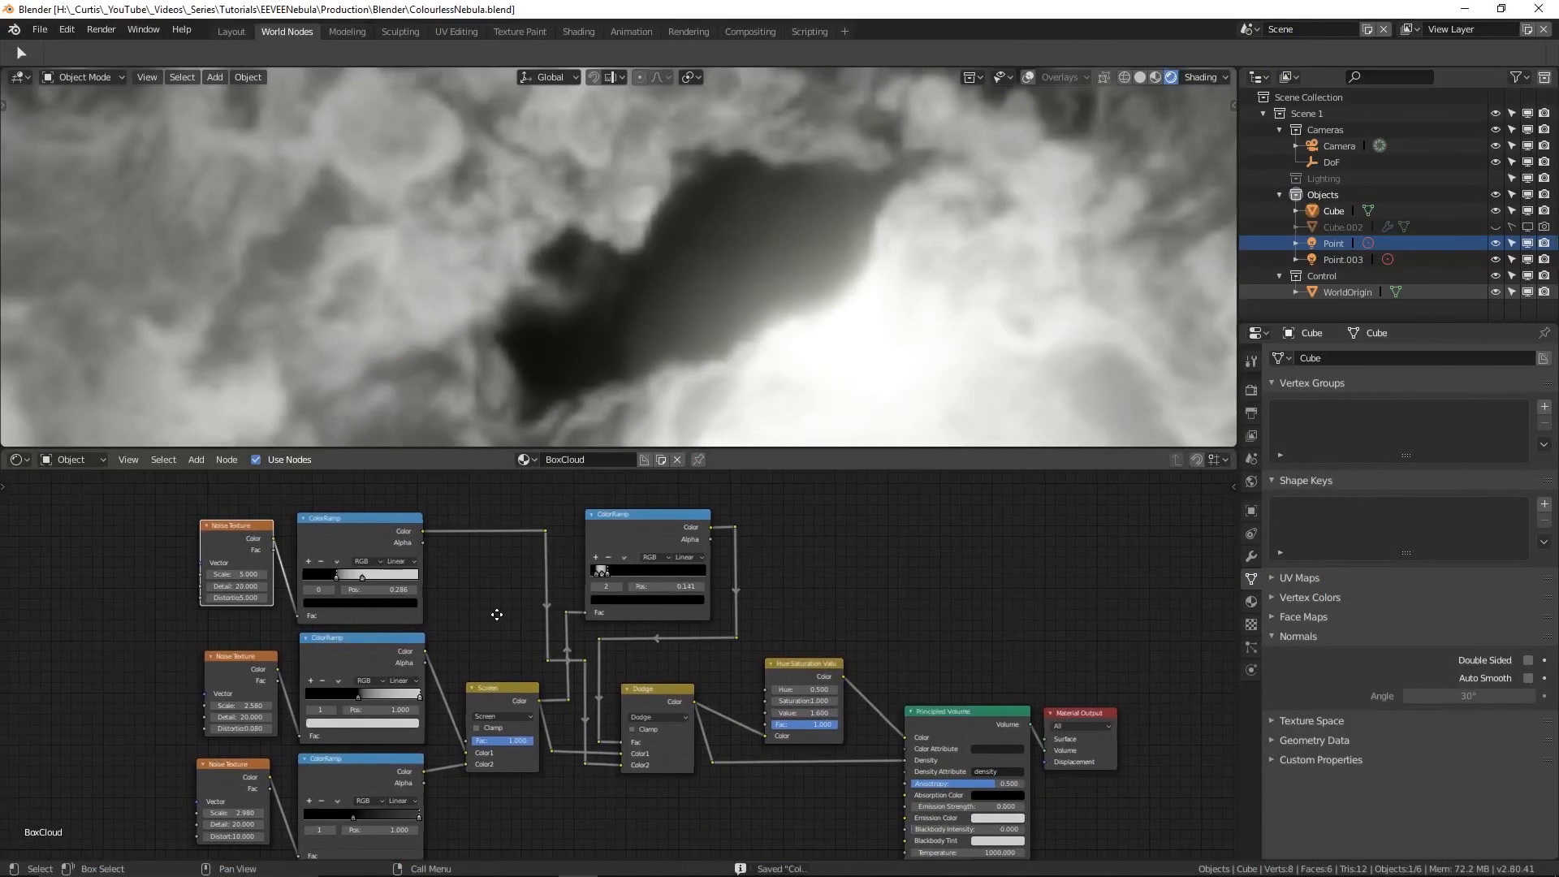
- Examine the BoxCloud node network in ColourlessNebula.blend, following the third noise and the extra ColorRamp into the Dodge node
middle_drag(498, 612, 560, 611)
scroll(546, 612, up, 1)
ctrl+middle_drag(411, 615, 352, 580)
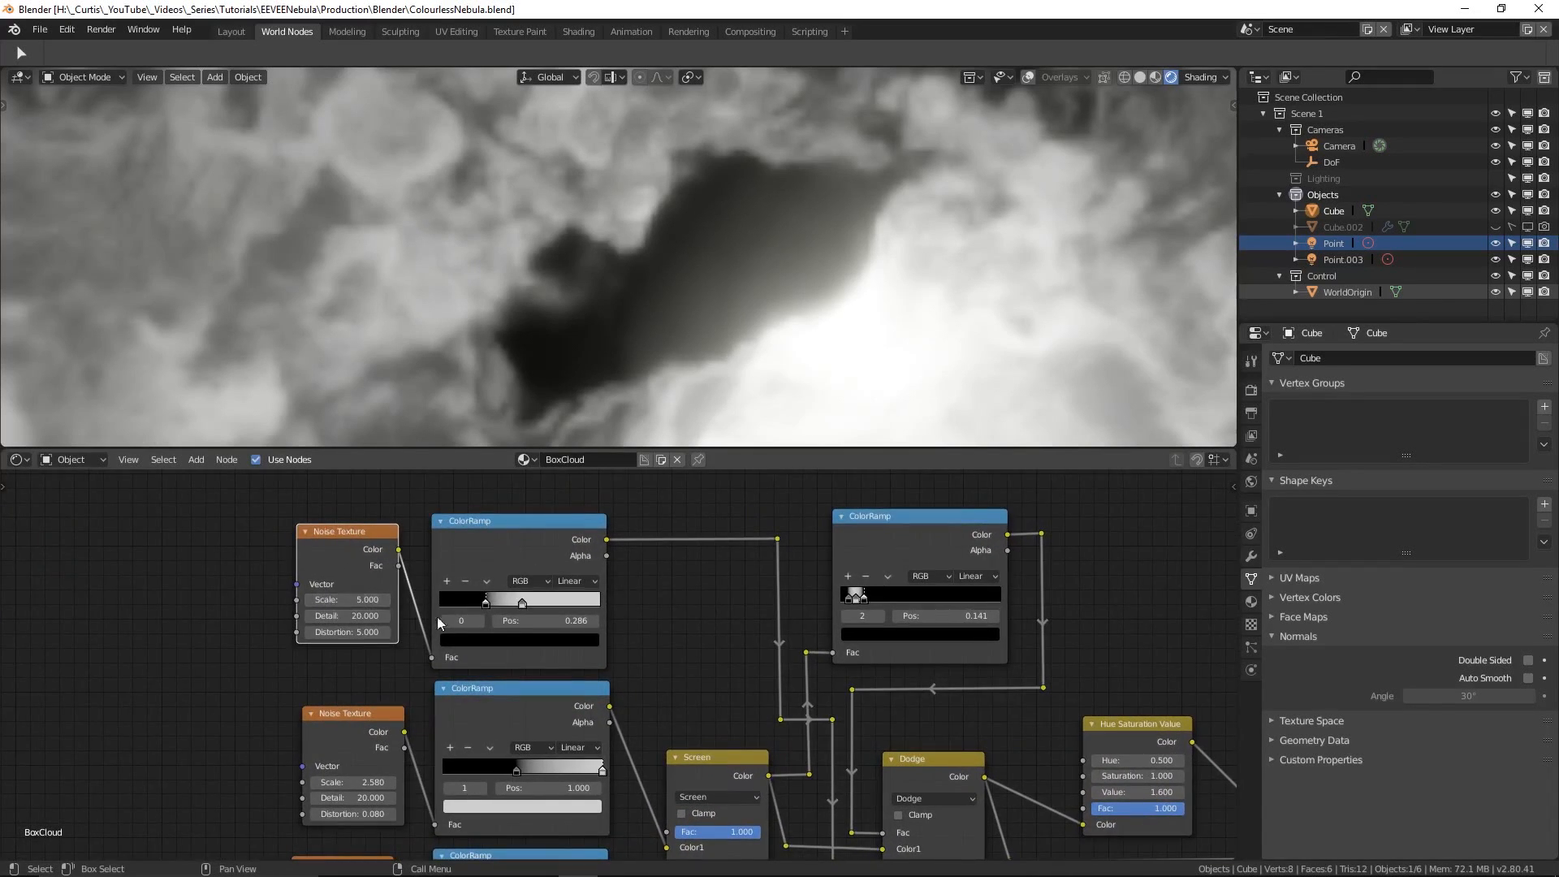
middle_drag(733, 646, 523, 595)
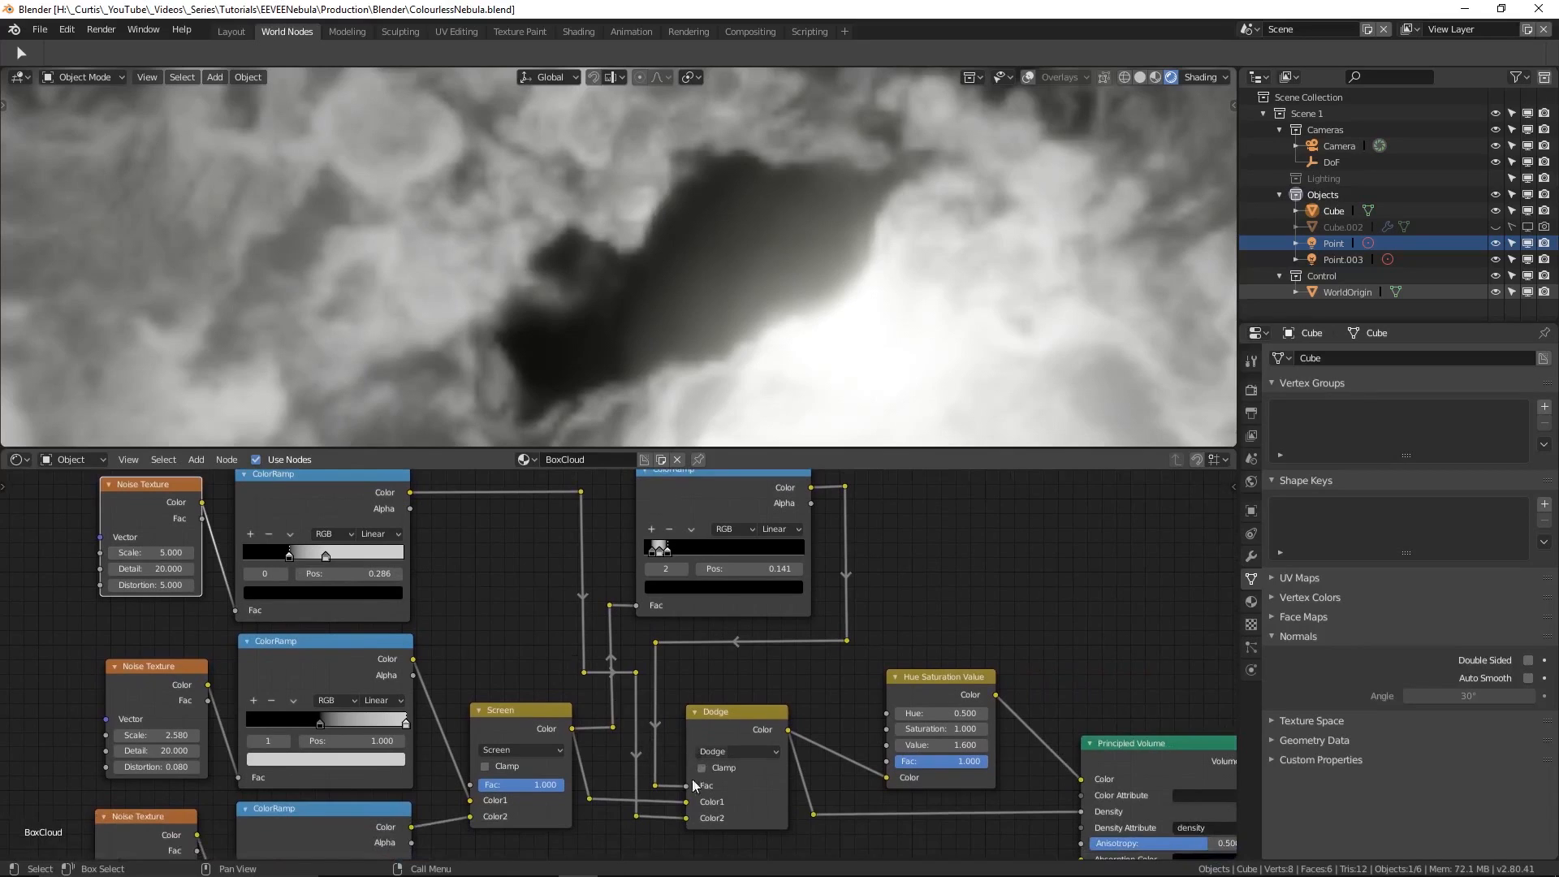
middle_drag(748, 675, 718, 675)
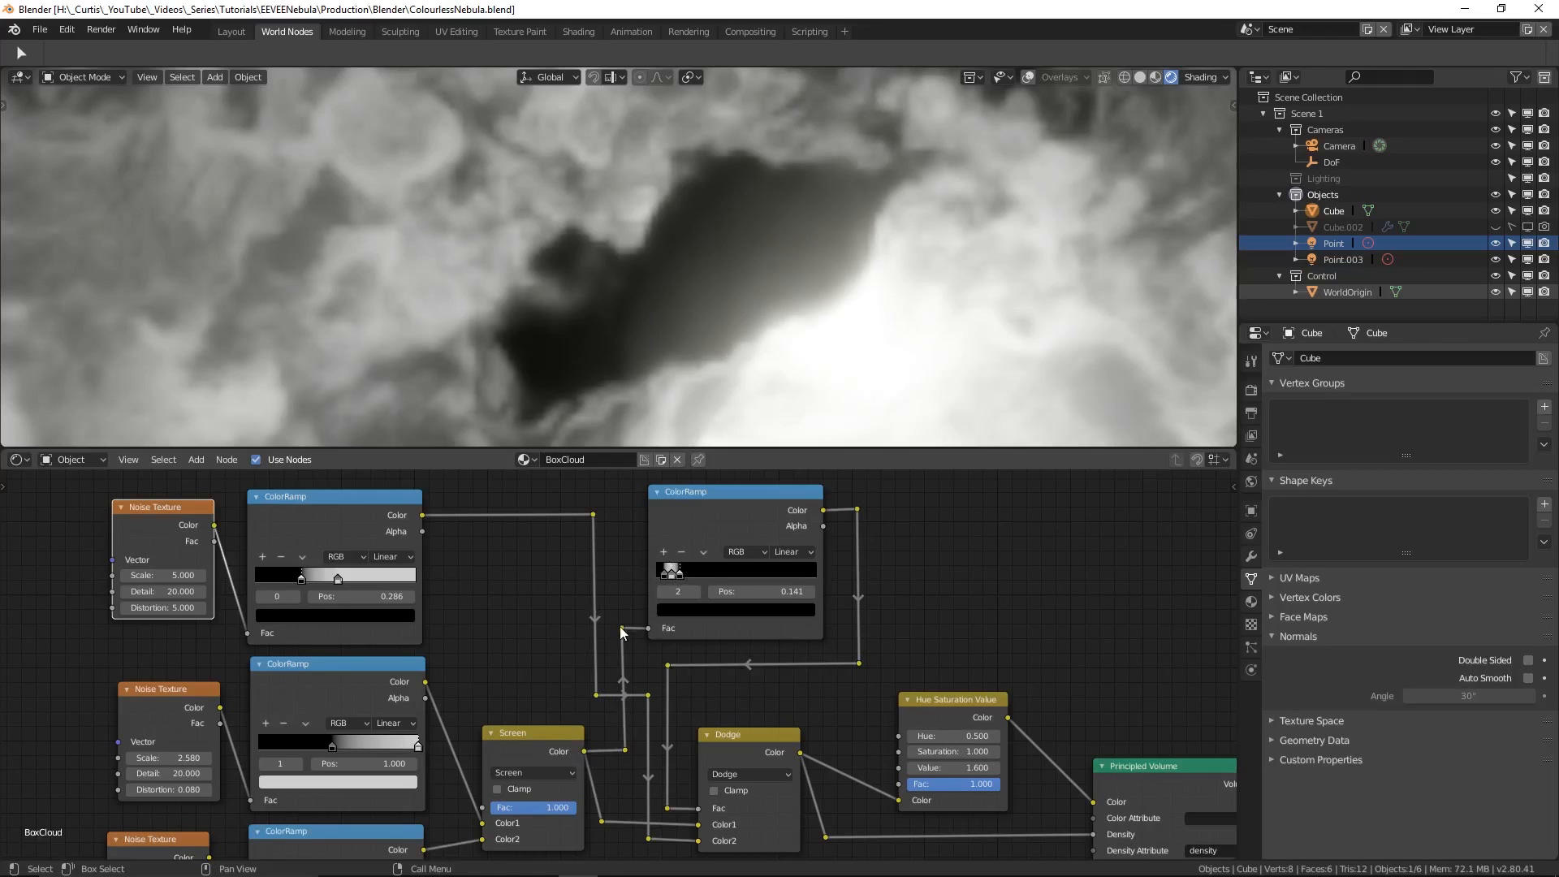
ctrl+middle_drag(684, 578, 651, 601)
ctrl+middle_drag(702, 713, 668, 687)
middle_drag(747, 637, 741, 676)
key(ctrl+space)
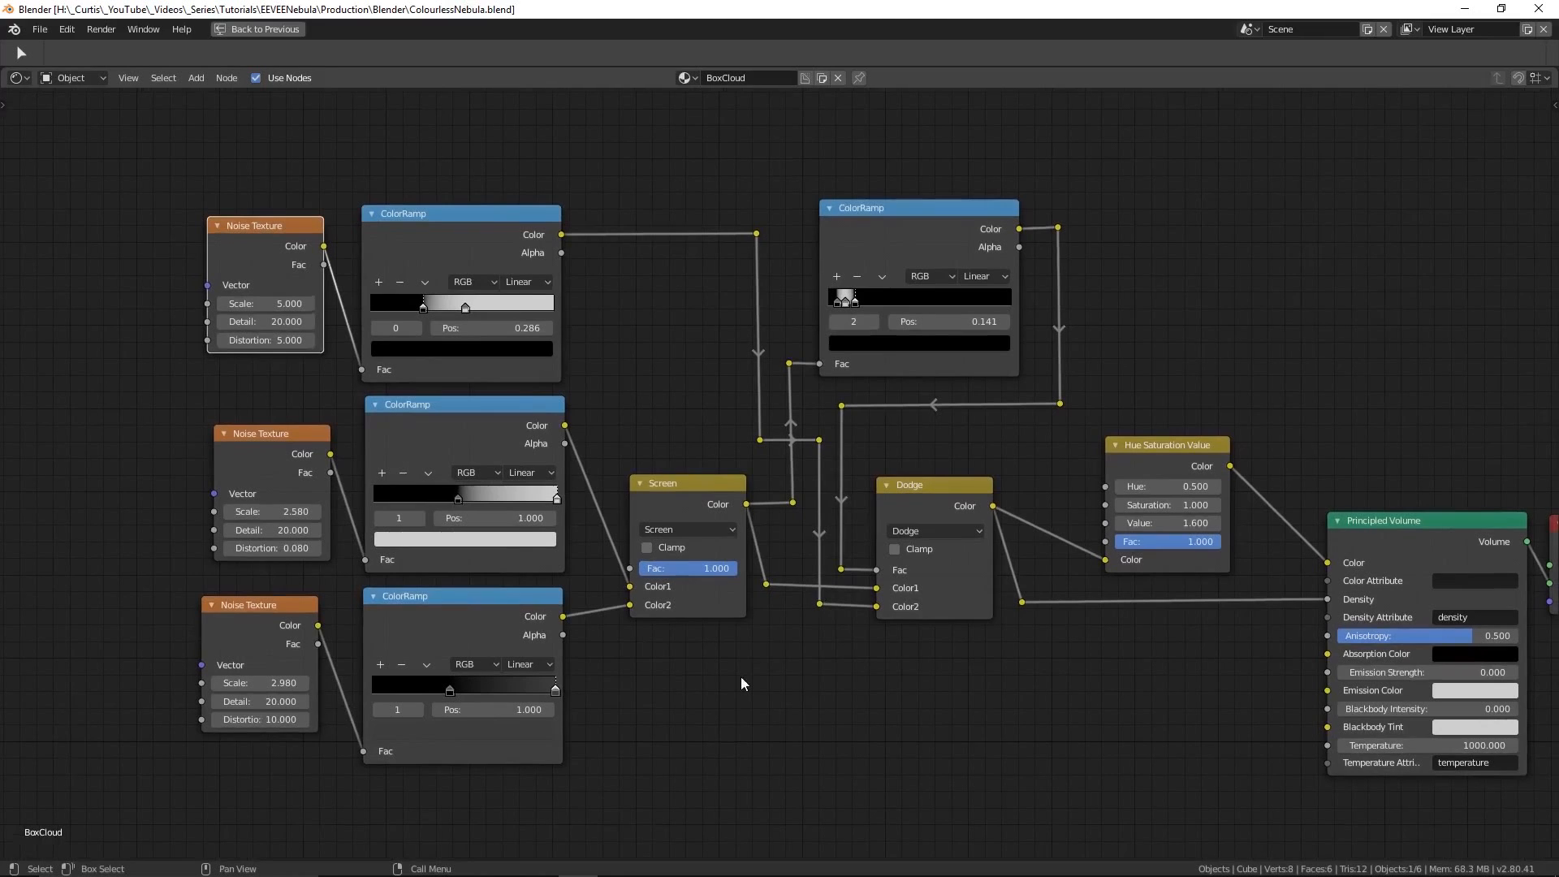
key(ctrl+space)
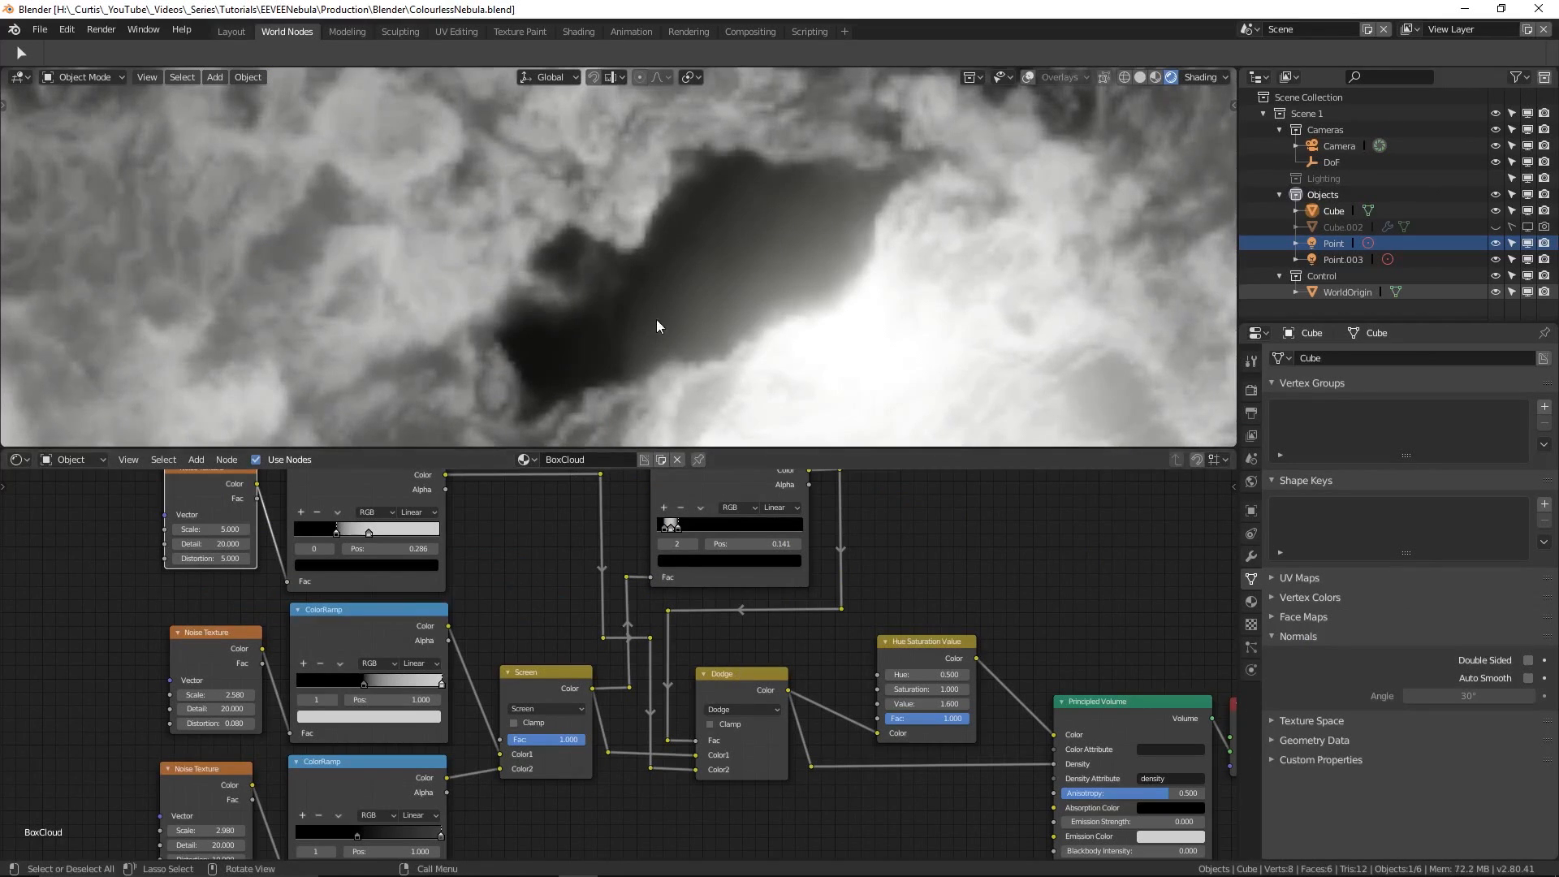
- Try different positions, including 0.109, for stop 2 of the ColorRamp driving the Dodge factor, using an enlarged viewport
middle_drag(670, 555, 650, 646)
scroll(651, 646, up, 3)
drag(662, 614, 657, 614)
drag(674, 449, 674, 666)
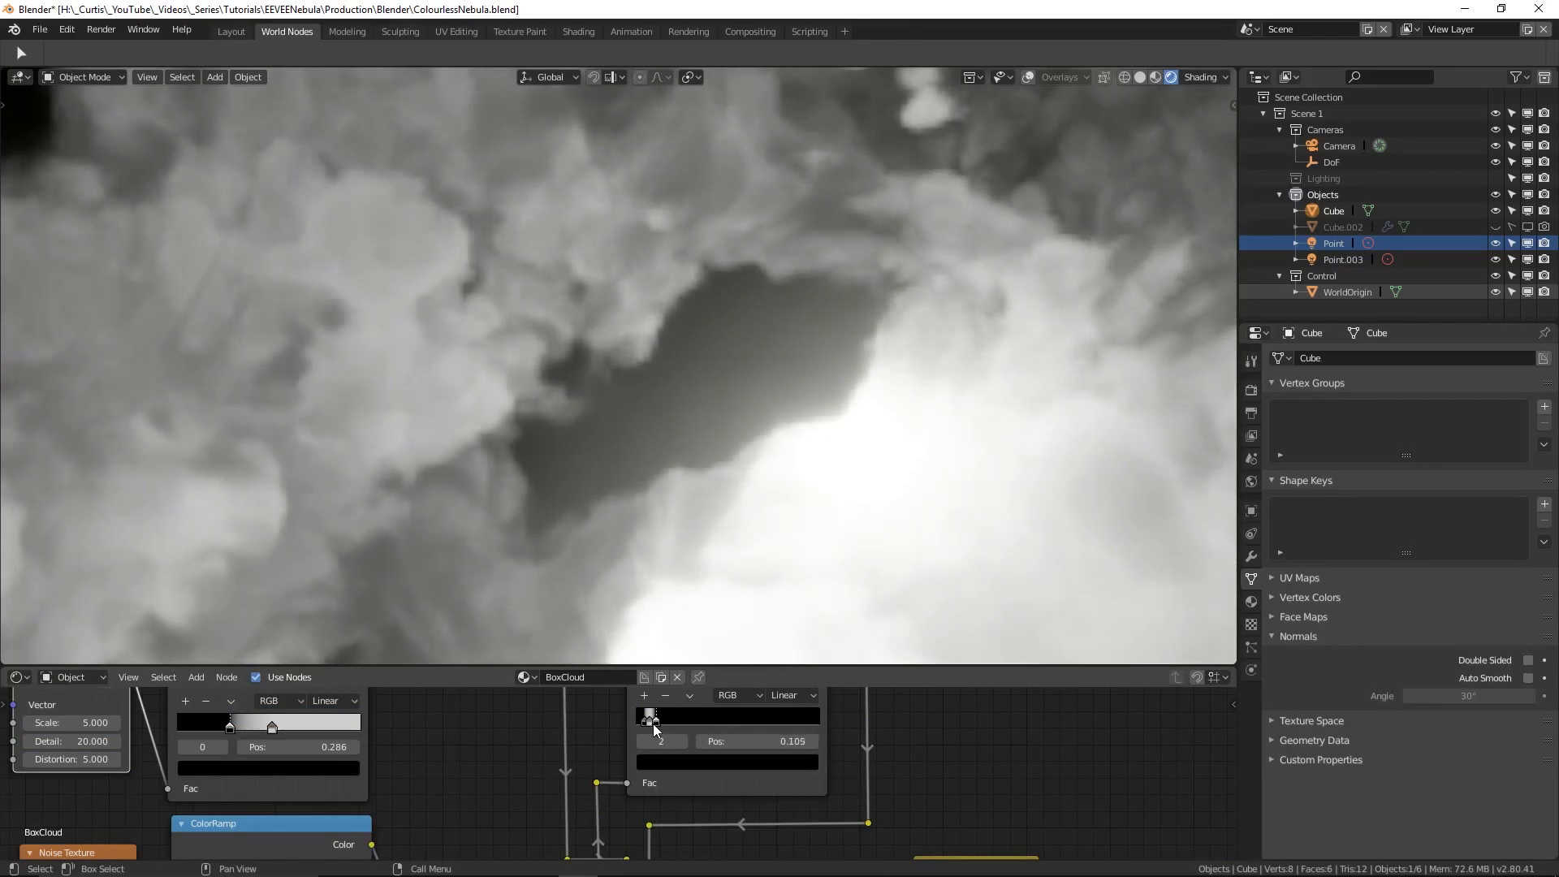
drag(652, 724, 671, 726)
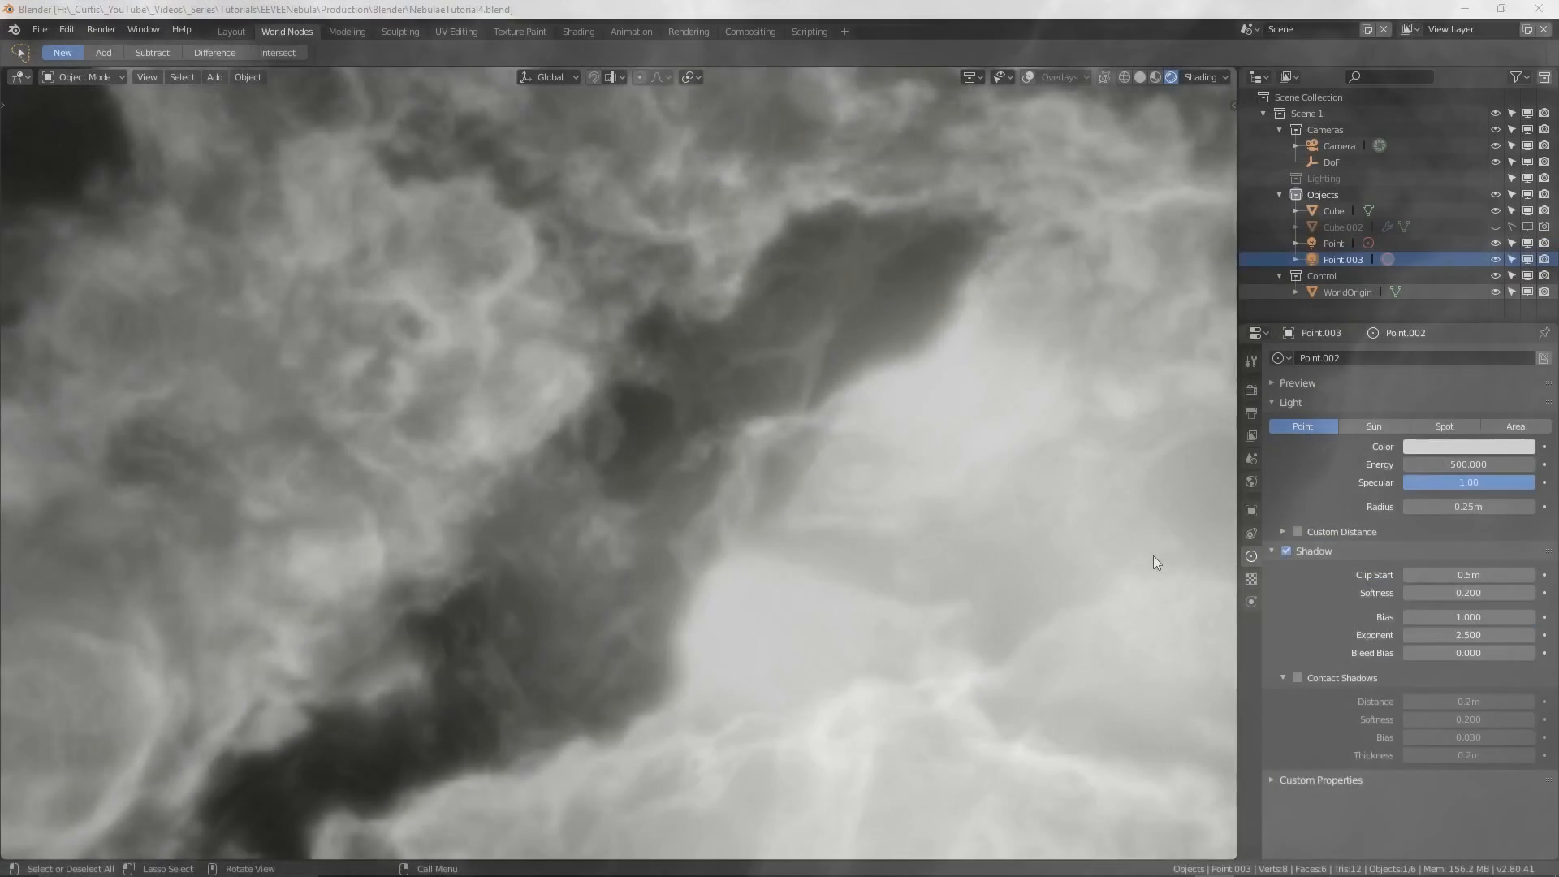
- Color the Point.003 light red and choose a new color for the Point light in NebulaeTutorial4.blend
click(1468, 447)
click(1525, 313)
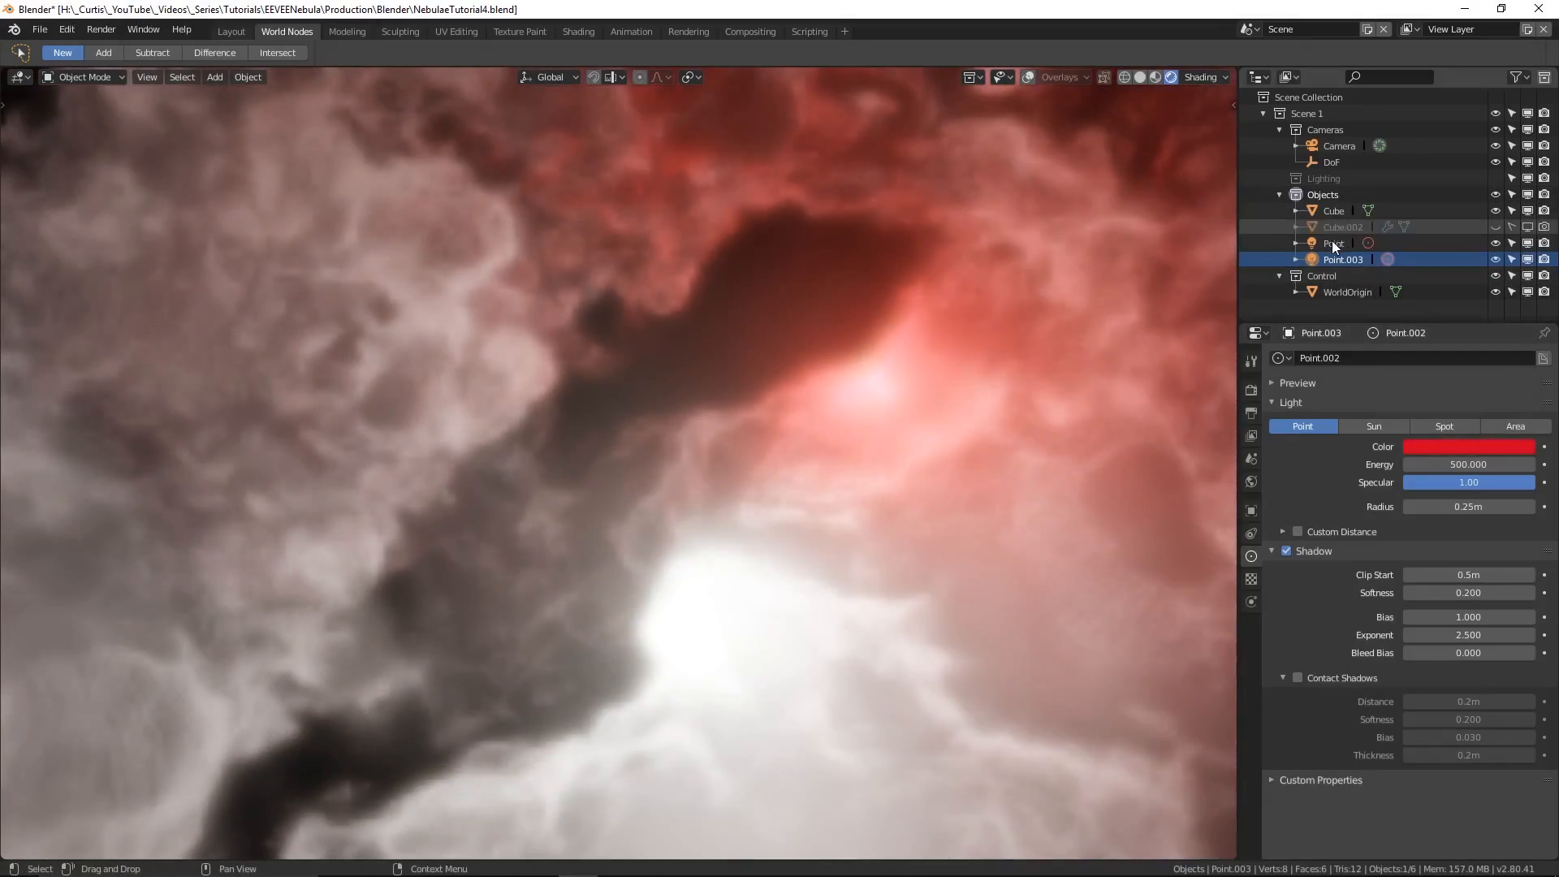
click(1333, 243)
click(1468, 446)
drag(1502, 265, 1493, 245)
middle_drag(1015, 390, 1000, 393)
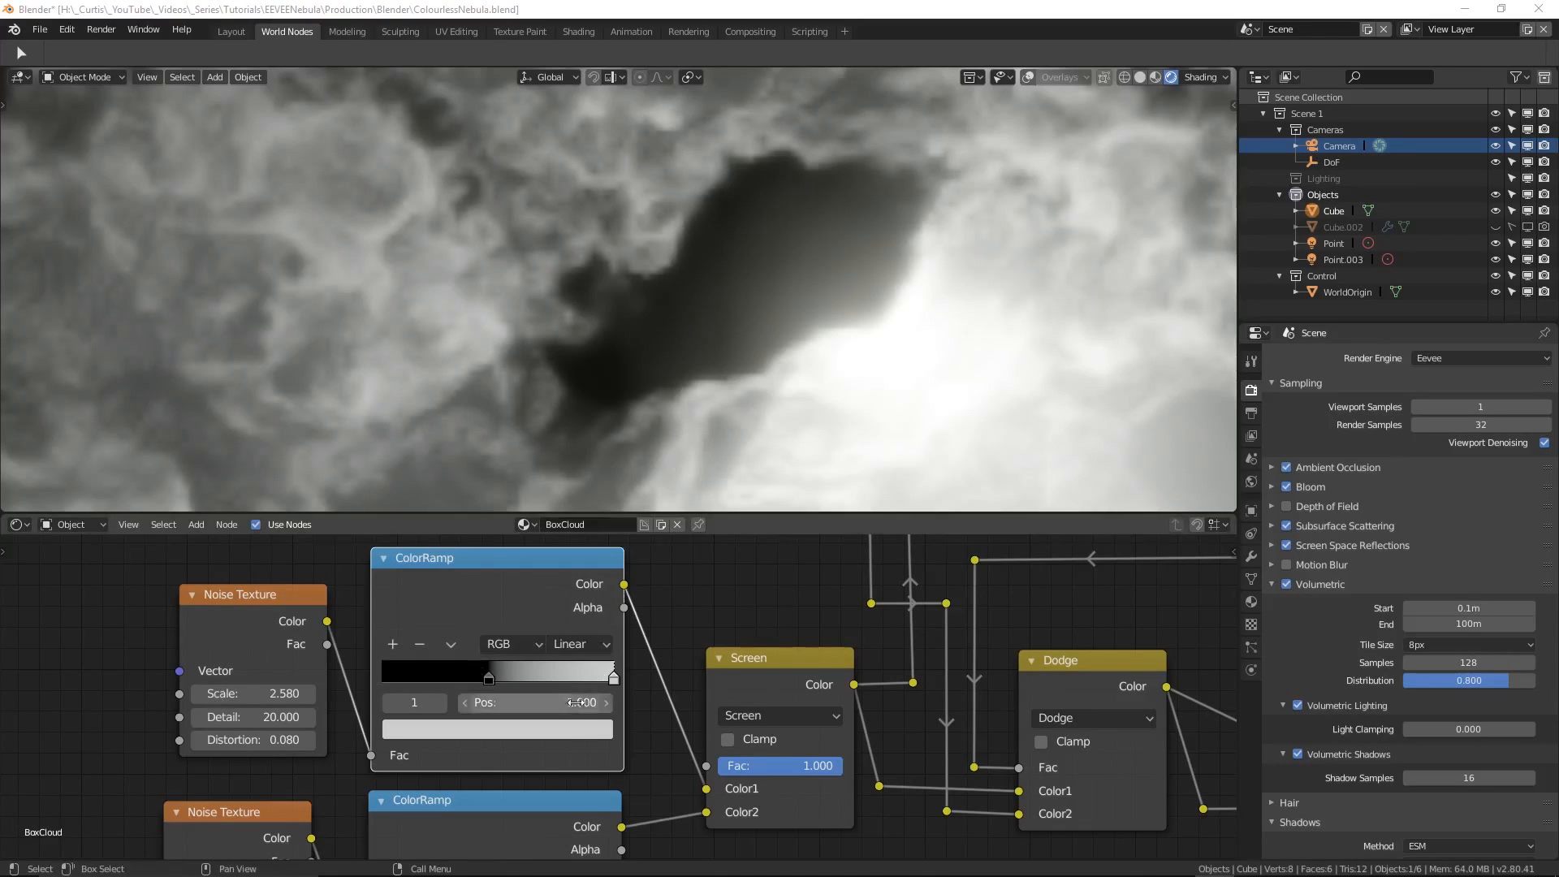
- Tint the light stop of the ColorRamp fed by the scale 2.580 noise pale lavender in the BoxCloud material
click(577, 732)
mouse_move(485, 501)
mouse_down()
mouse_move(483, 459)
mouse_move(463, 464)
mouse_move(487, 520)
mouse_move(515, 508)
mouse_move(516, 477)
mouse_move(479, 499)
mouse_up()
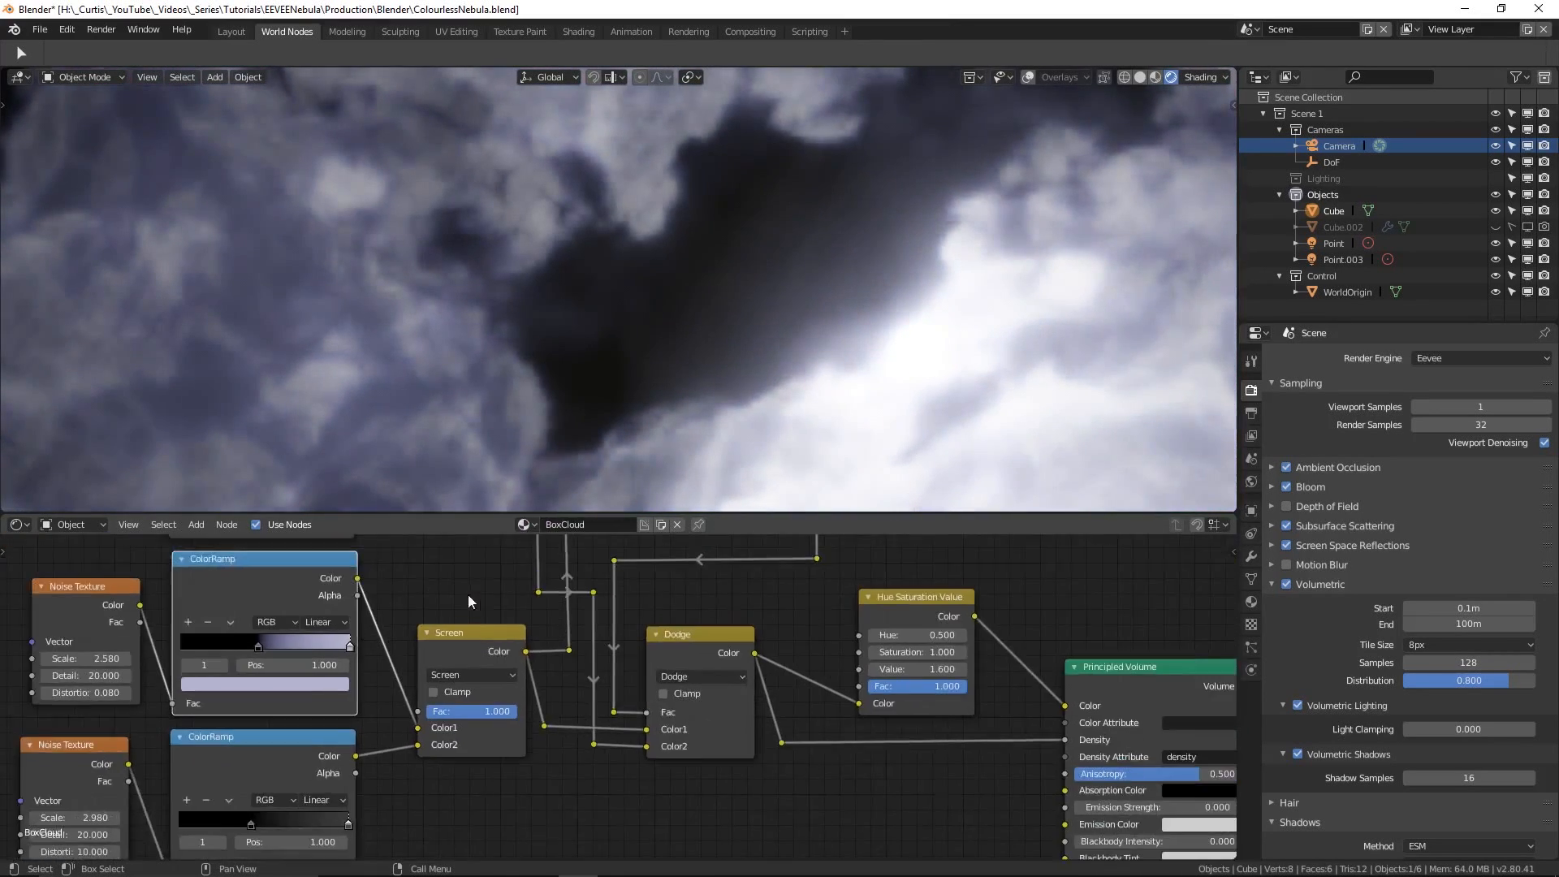
middle_drag(409, 601, 325, 576)
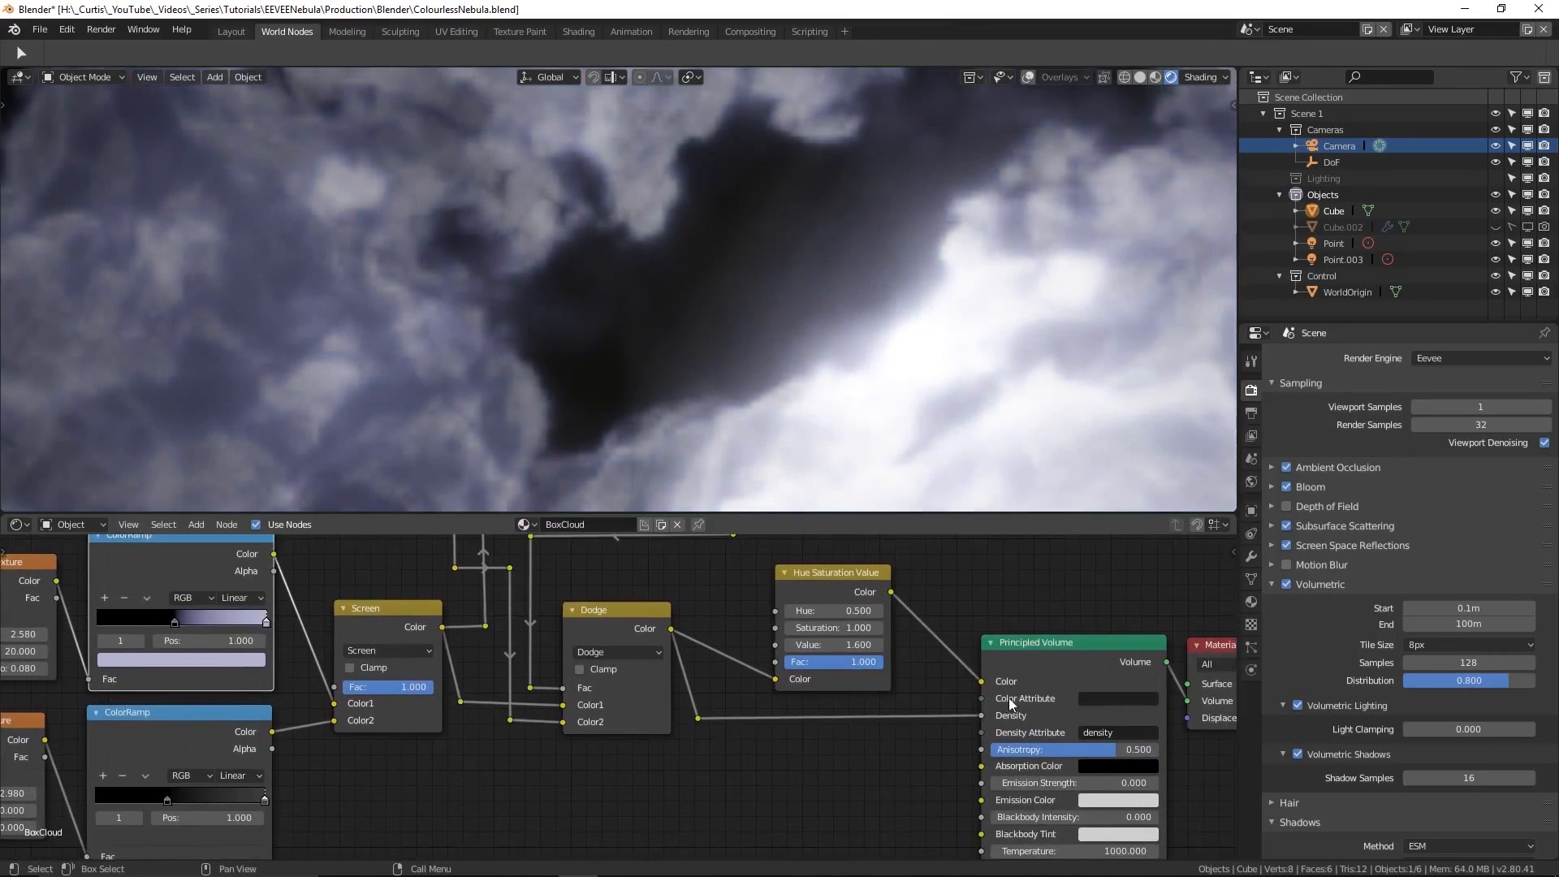
middle_drag(615, 671, 760, 748)
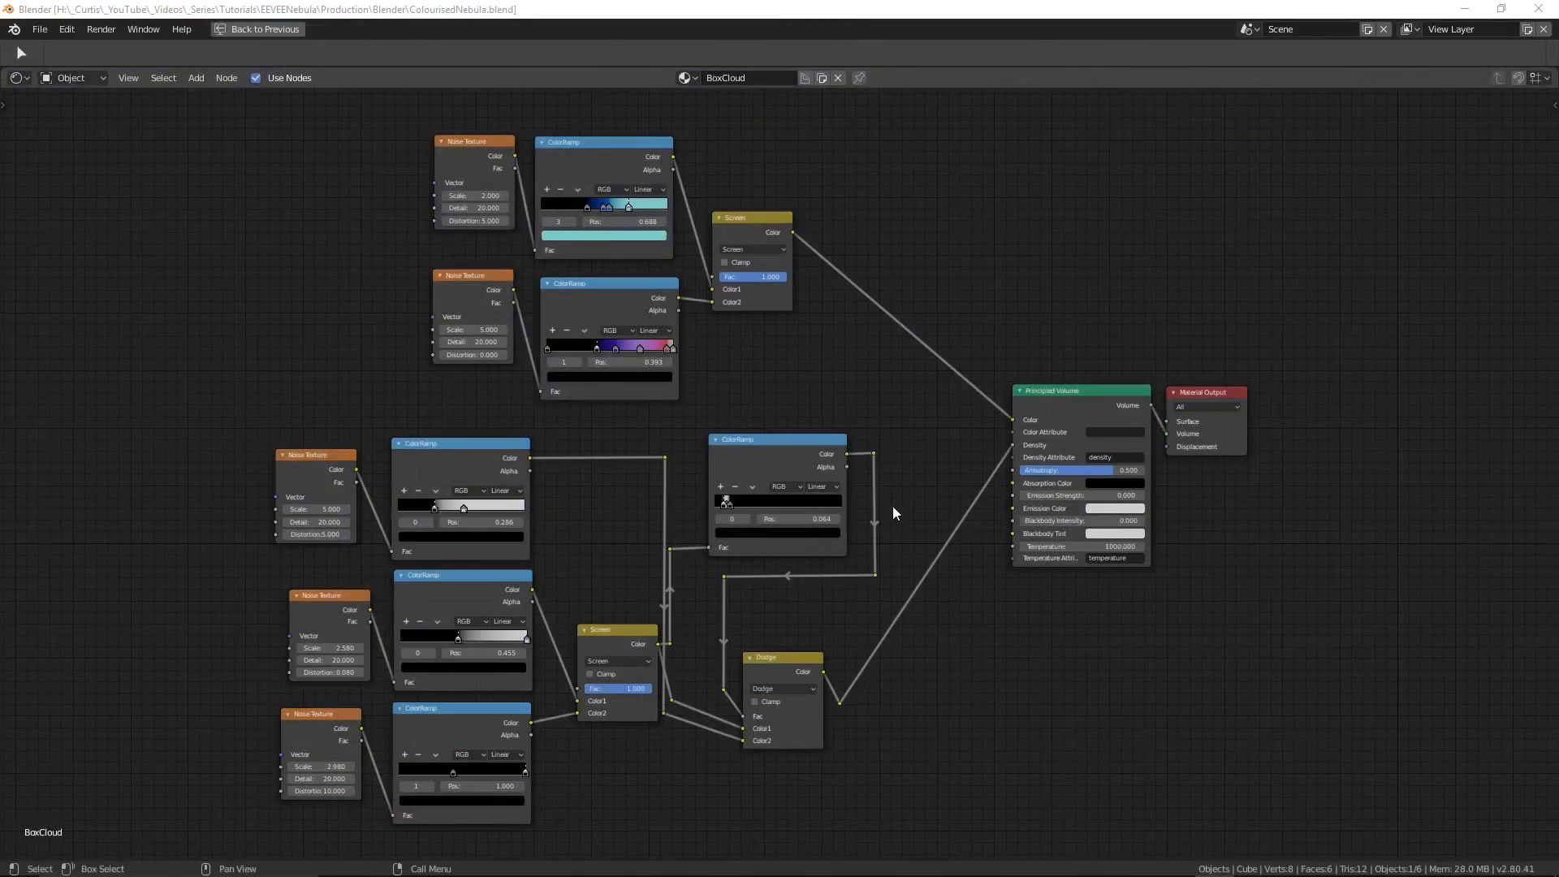
- Review the ColourisedNebula.blend node network and change the color of stop 3 at 0.736 on the purple ColorRamp
middle_drag(892, 424, 883, 429)
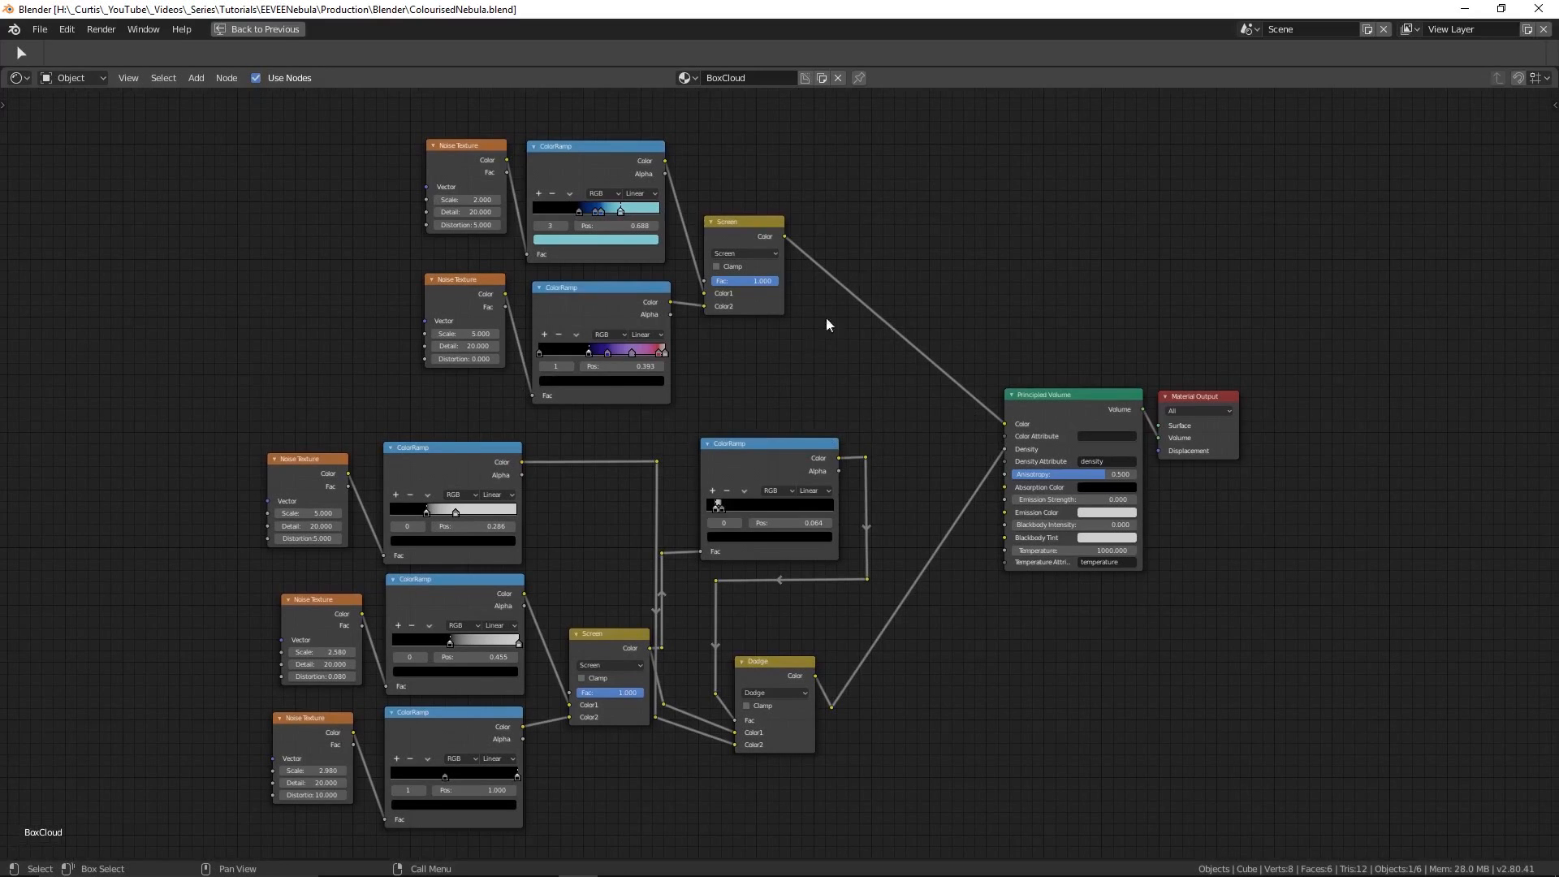
ctrl+middle_drag(1031, 440, 840, 393)
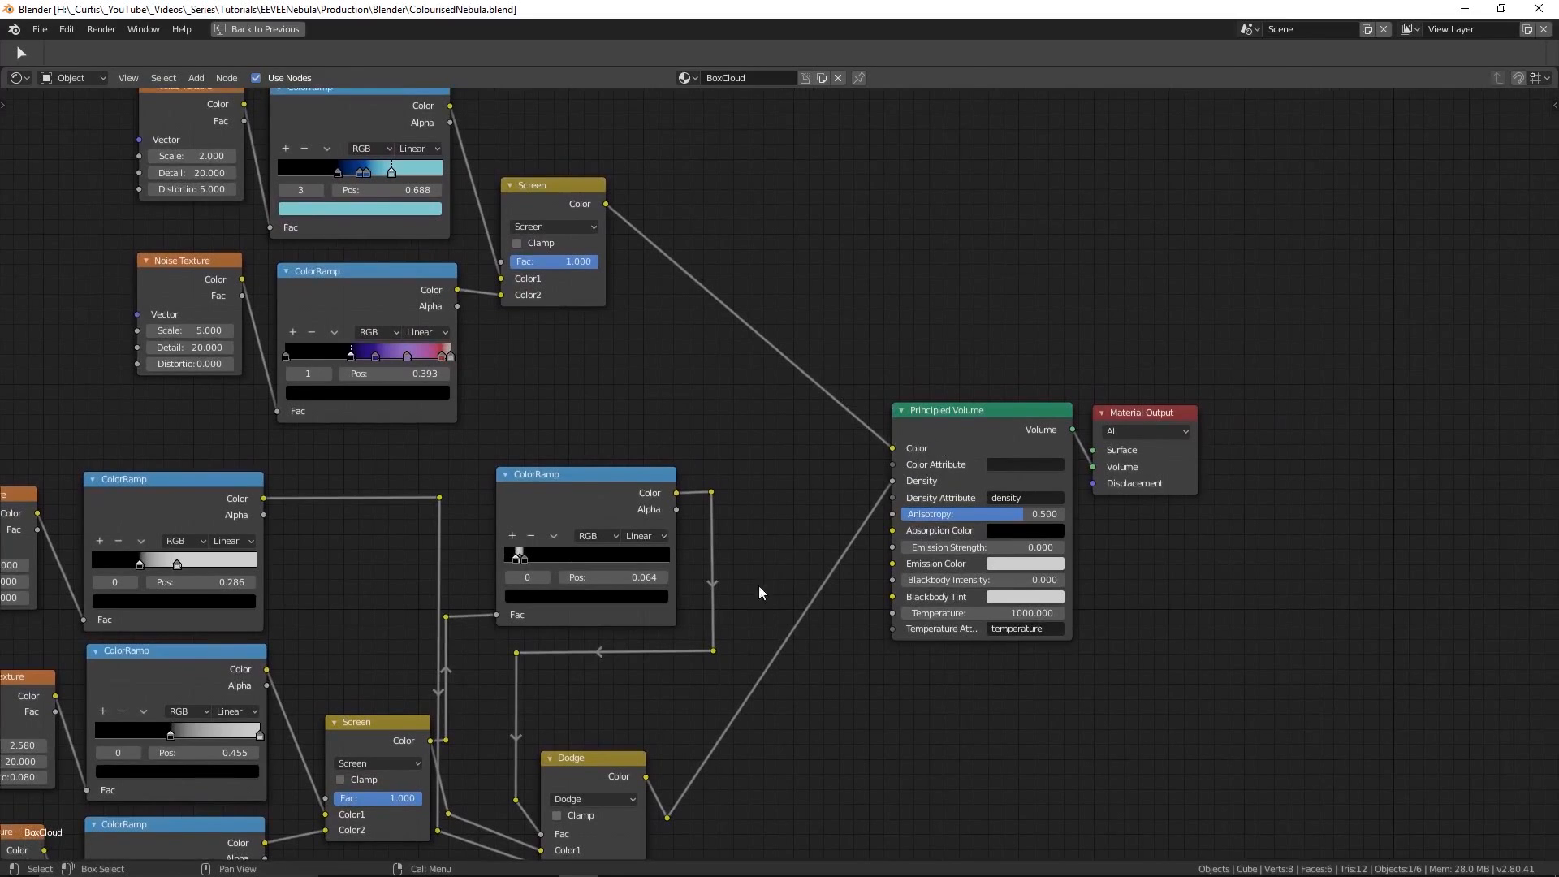
key(ctrl+space)
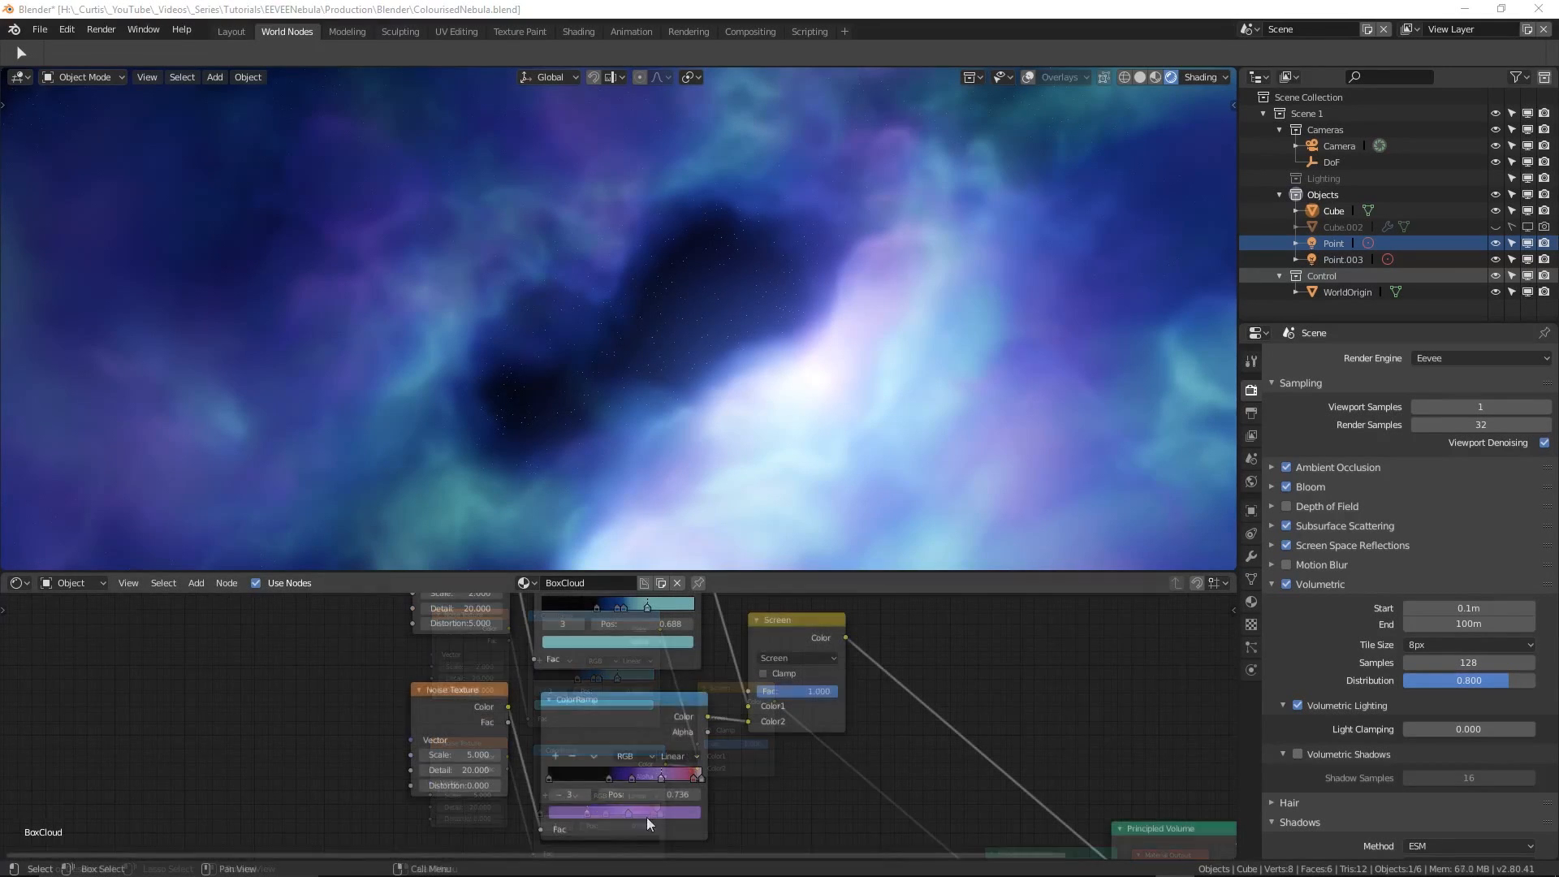
click(646, 815)
mouse_move(638, 667)
mouse_down()
mouse_move(629, 624)
mouse_move(606, 611)
mouse_move(620, 713)
mouse_up()
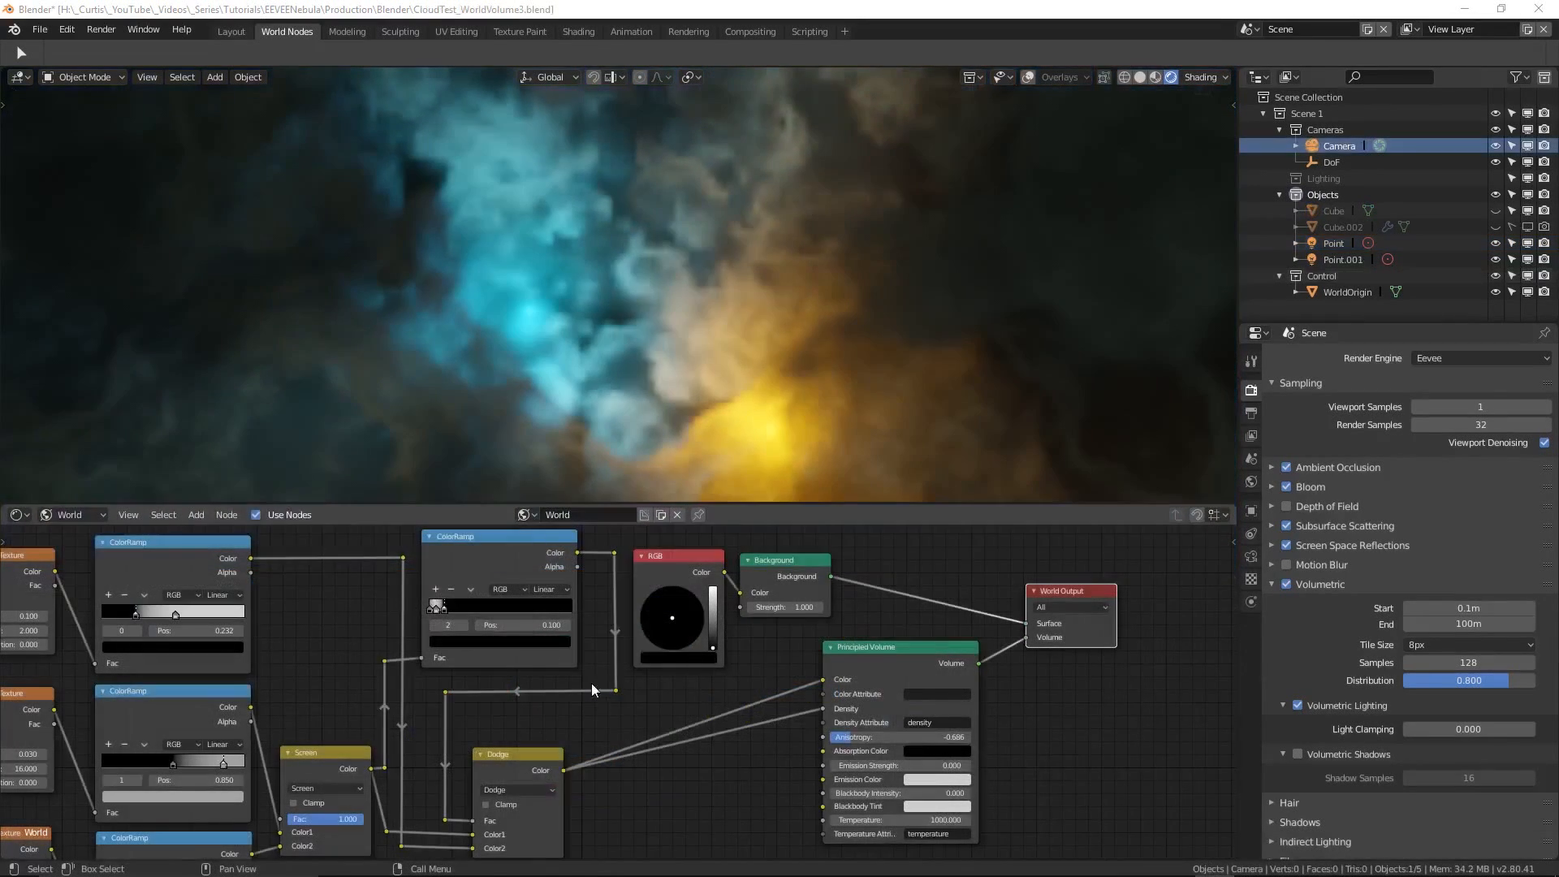
- Examine how the World nodes in CloudTest_WorldVolume3.blend feed the Dodge result through the Principled Volume into the World Output
middle_drag(591, 683, 669, 695)
middle_drag(1031, 612, 849, 616)
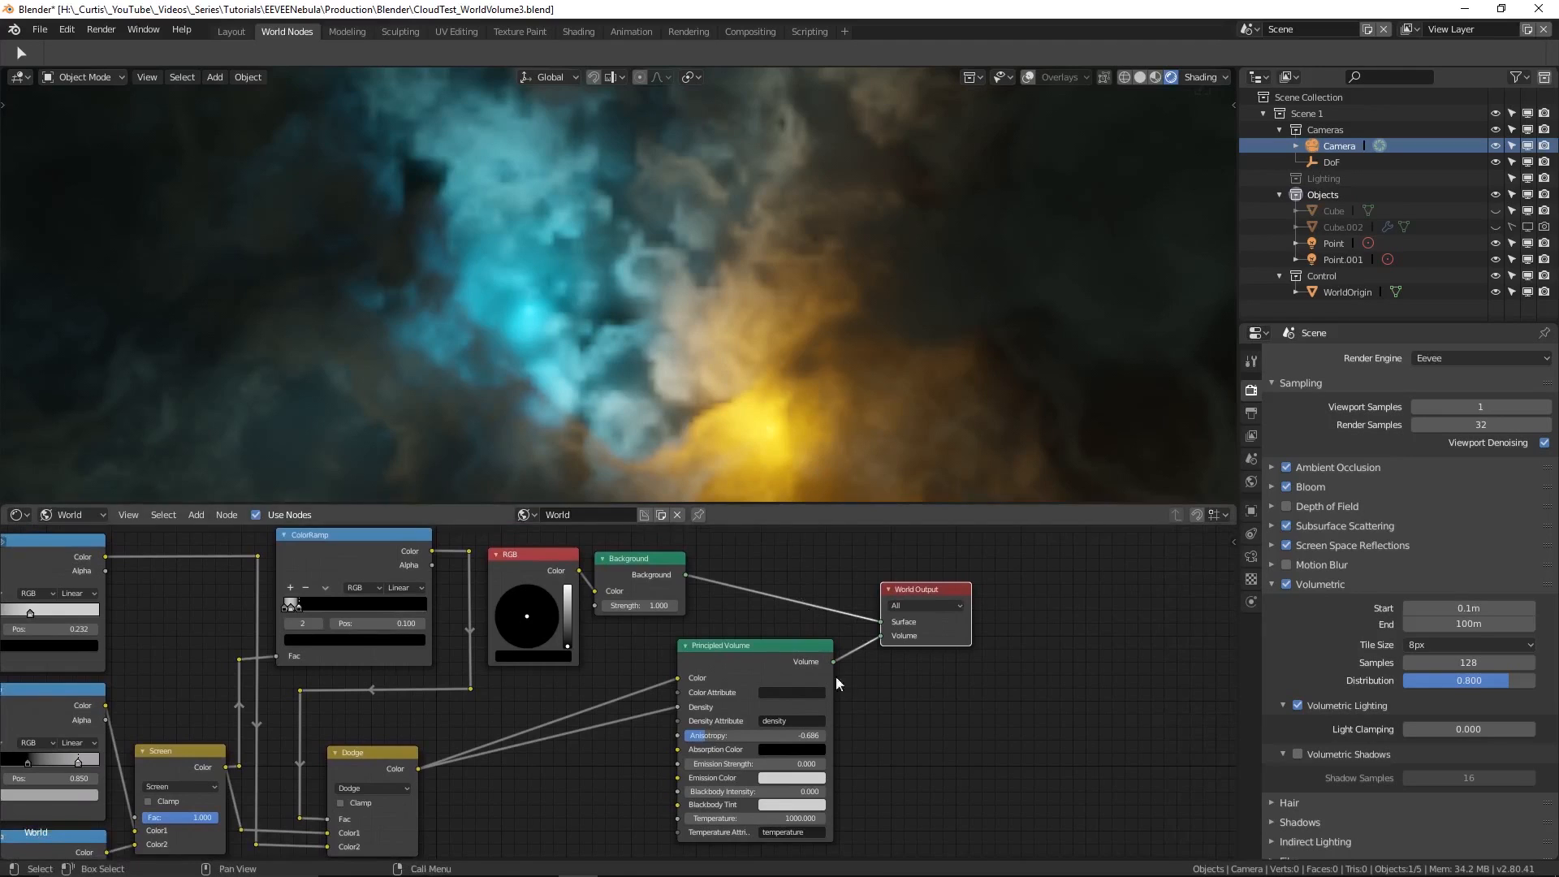
- Examine the Principled Volume link to the World Output, the full World node network and the rendered nebula
scroll(828, 661, up, 2)
middle_drag(833, 682, 674, 688)
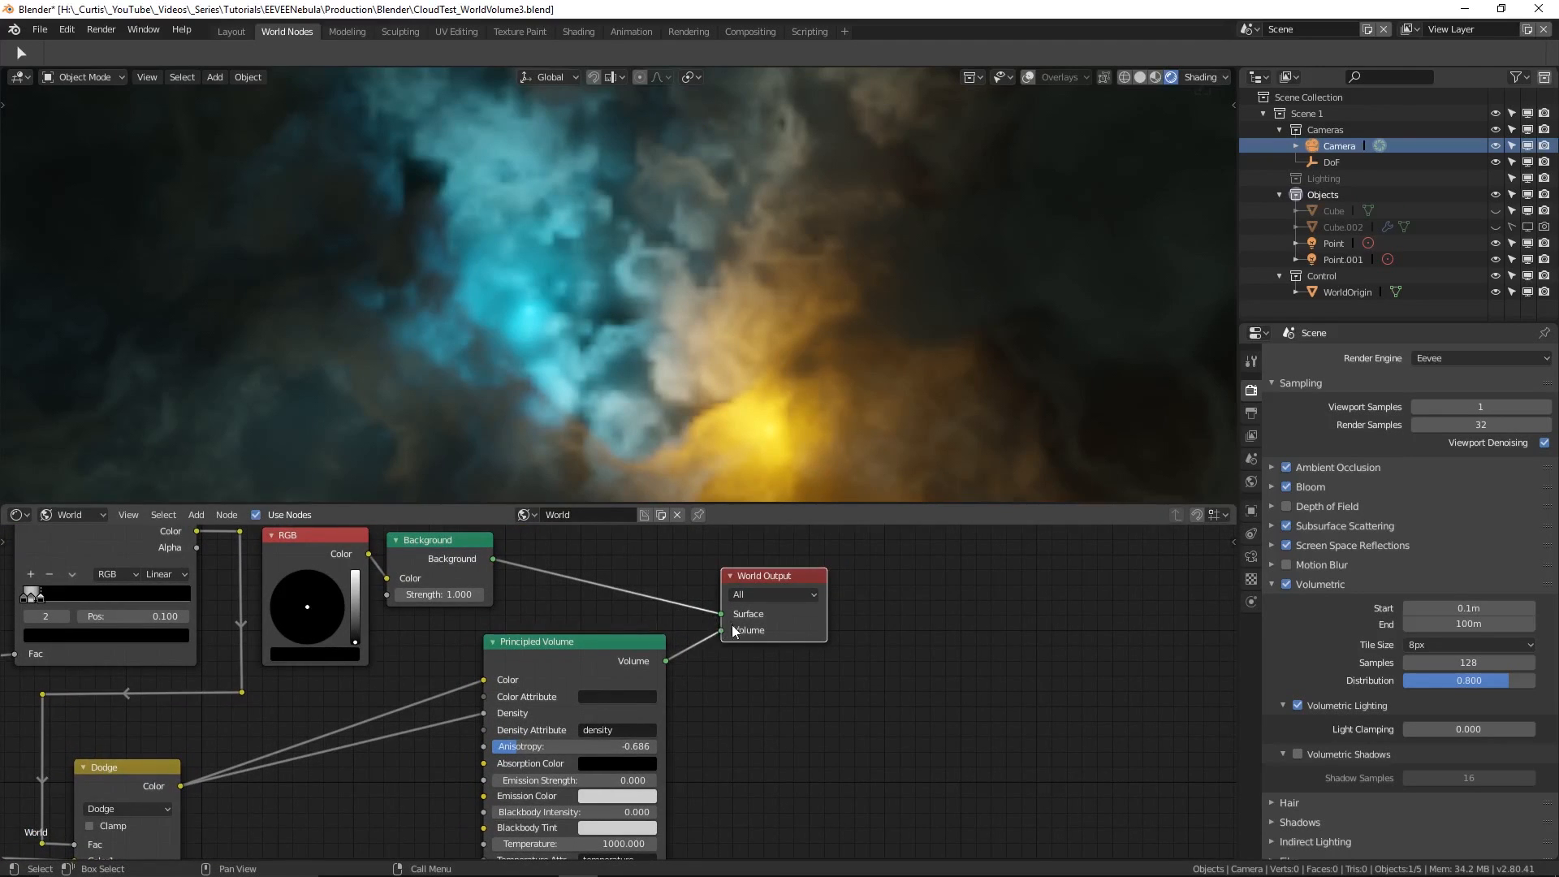
scroll(662, 647, down, 4)
middle_drag(637, 630, 820, 659)
middle_drag(641, 705, 775, 637)
scroll(768, 628, down, 1)
middle_drag(683, 397, 684, 396)
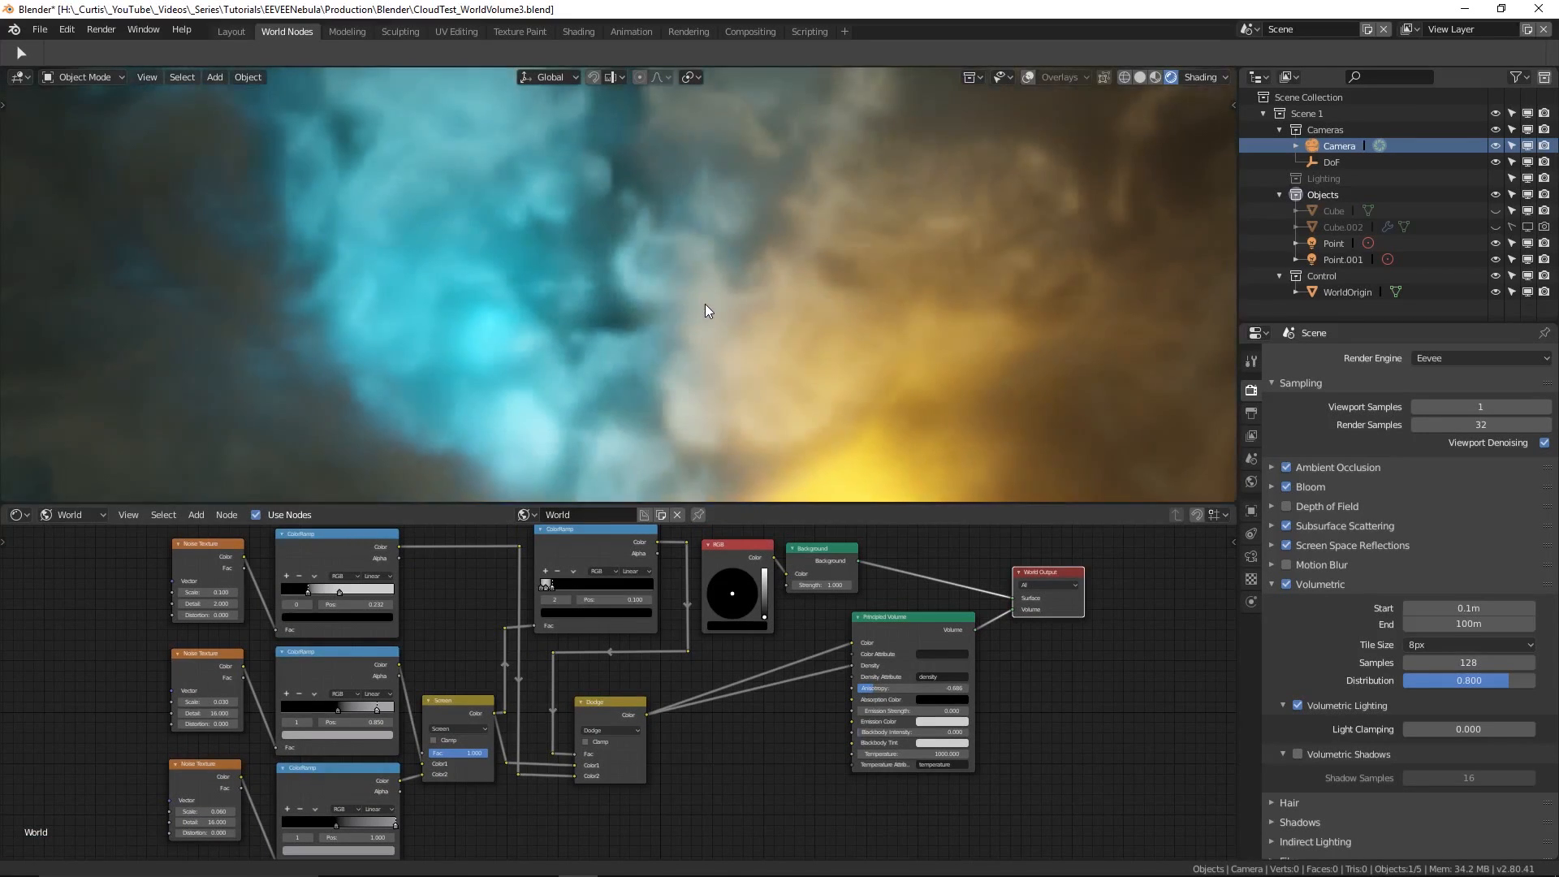
- Enable Volumetric Shadows in the Eevee render settings
click(1296, 754)
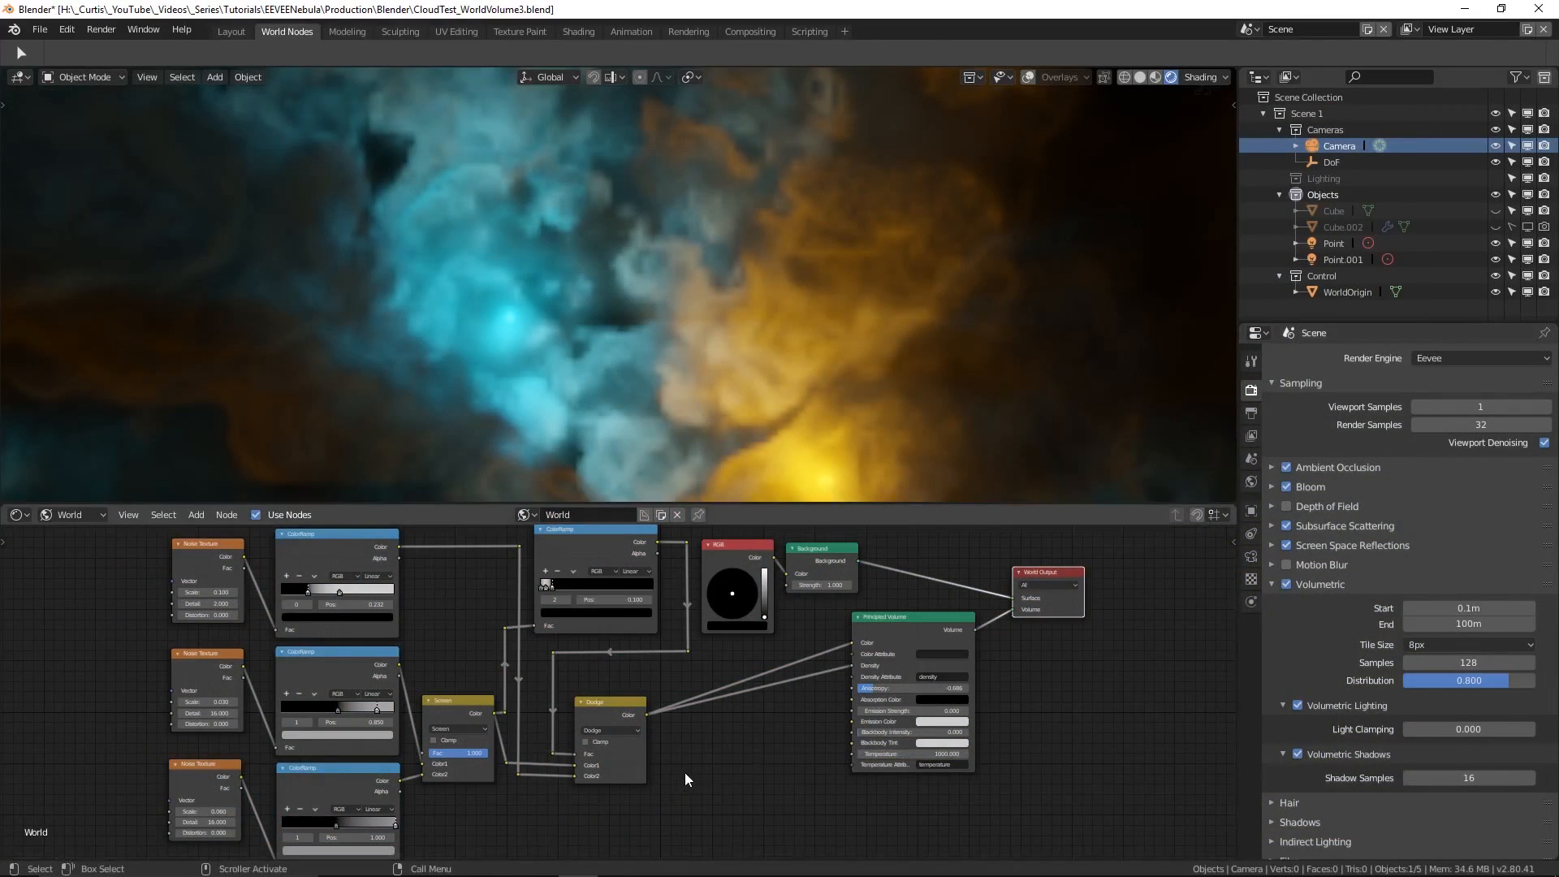
click(1298, 754)
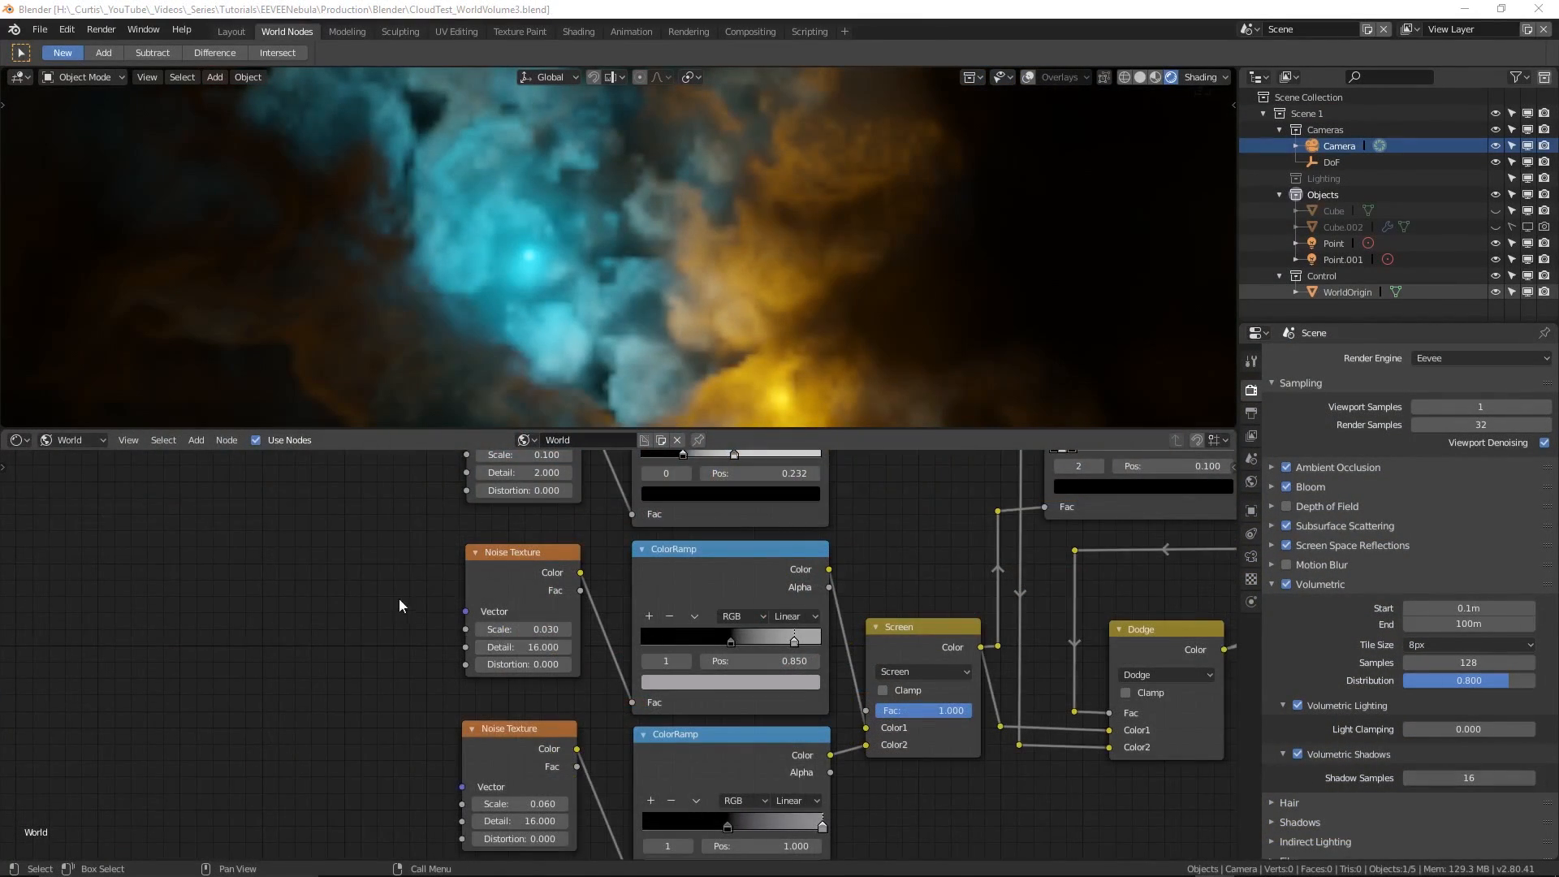
- Examine the Scale, Detail and Distortion settings of the World Noise Texture nodes and the ColorRamps they feed
middle_drag(398, 598, 391, 672)
scroll(472, 709, up, 2)
middle_drag(438, 729, 487, 791)
middle_drag(411, 740, 401, 567)
mouse_move(401, 683)
middle_down()
mouse_move(398, 545)
mouse_move(402, 665)
middle_up()
middle_drag(403, 562, 403, 640)
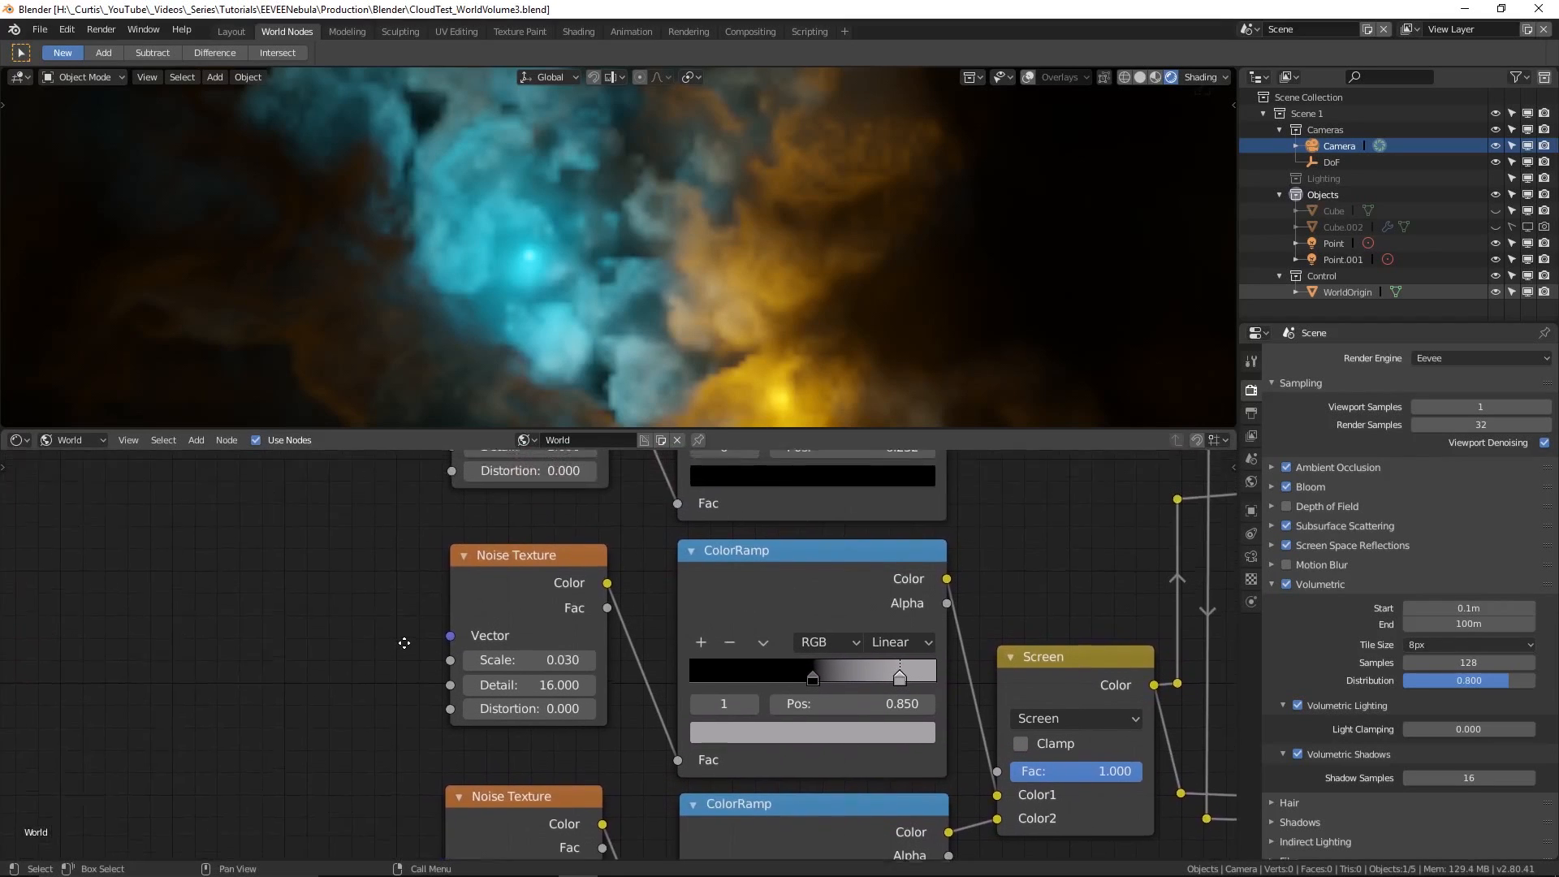
middle_drag(400, 557, 400, 648)
middle_drag(384, 520, 384, 560)
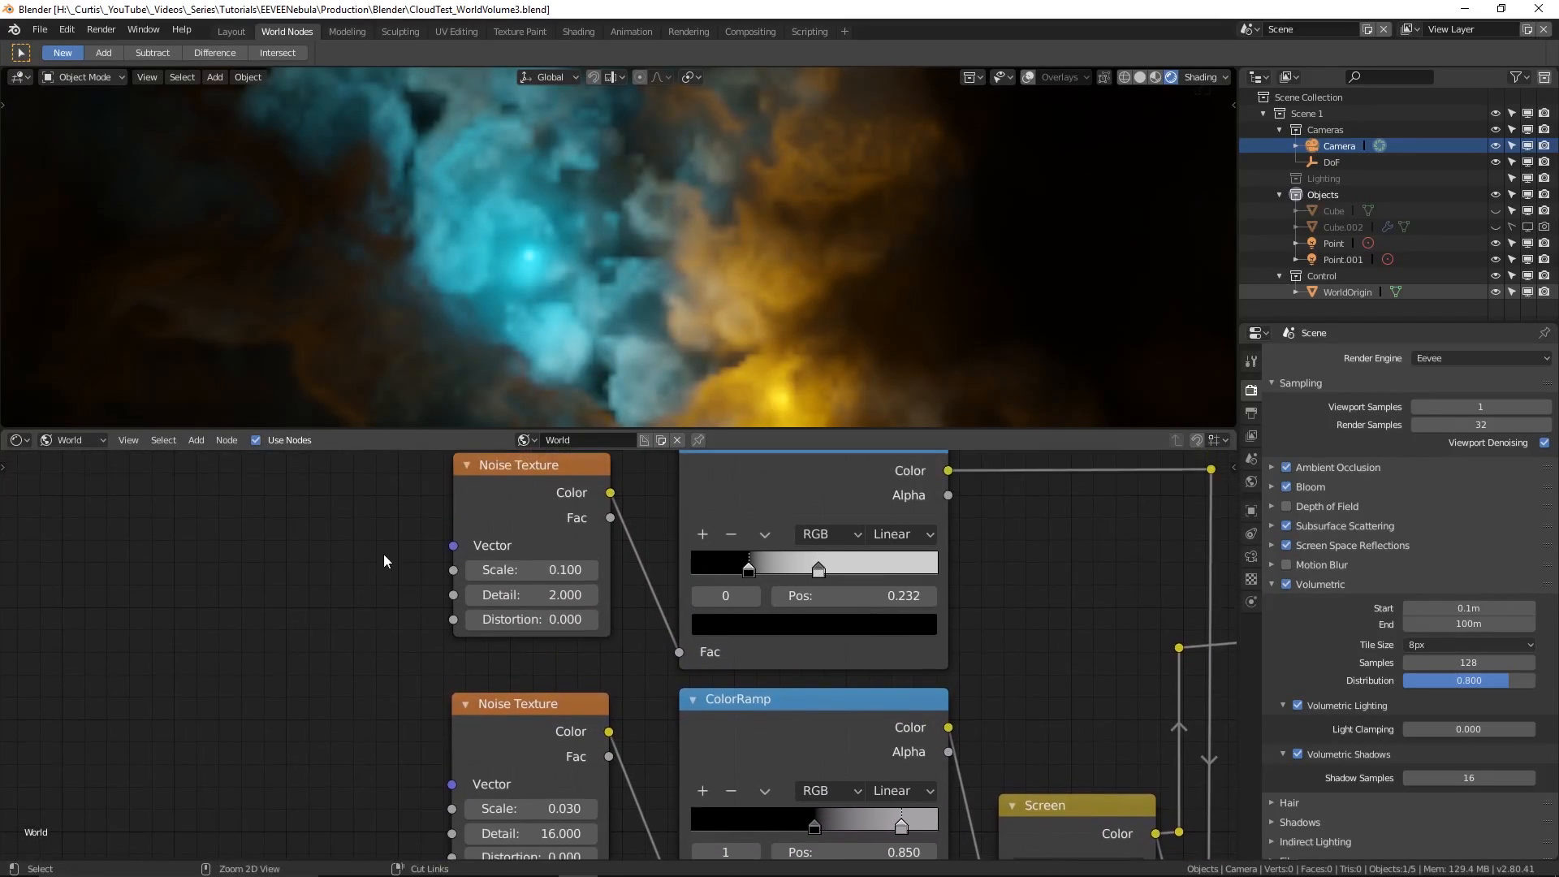
scroll(384, 561, down, 1)
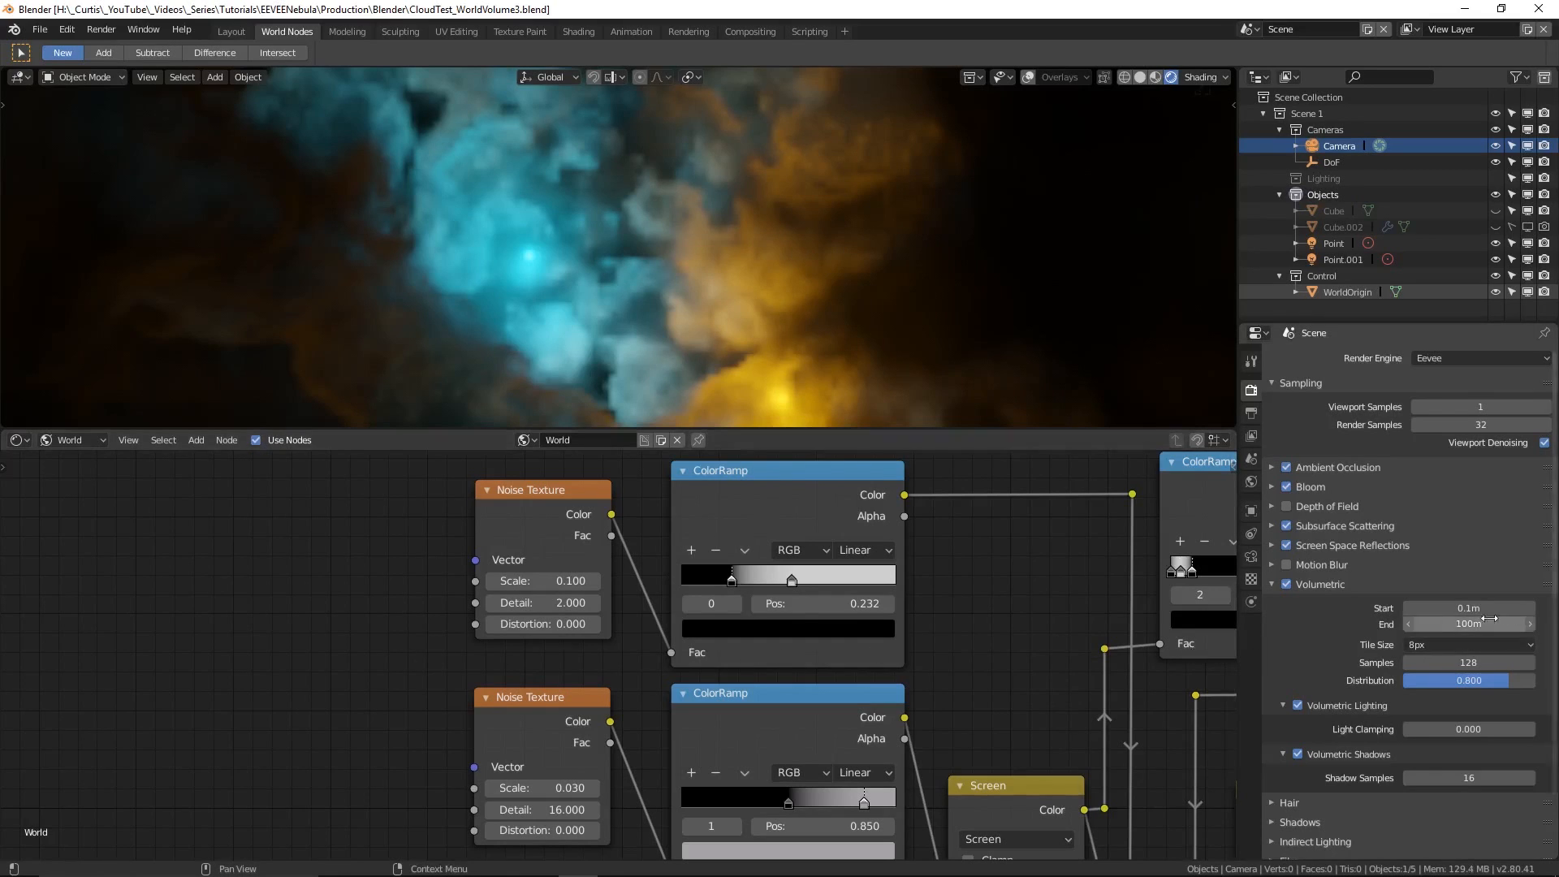
- Try a volumetric Tile Size of 4px and inspect the nebula from another angle
middle_drag(898, 346, 934, 365)
click(1413, 647)
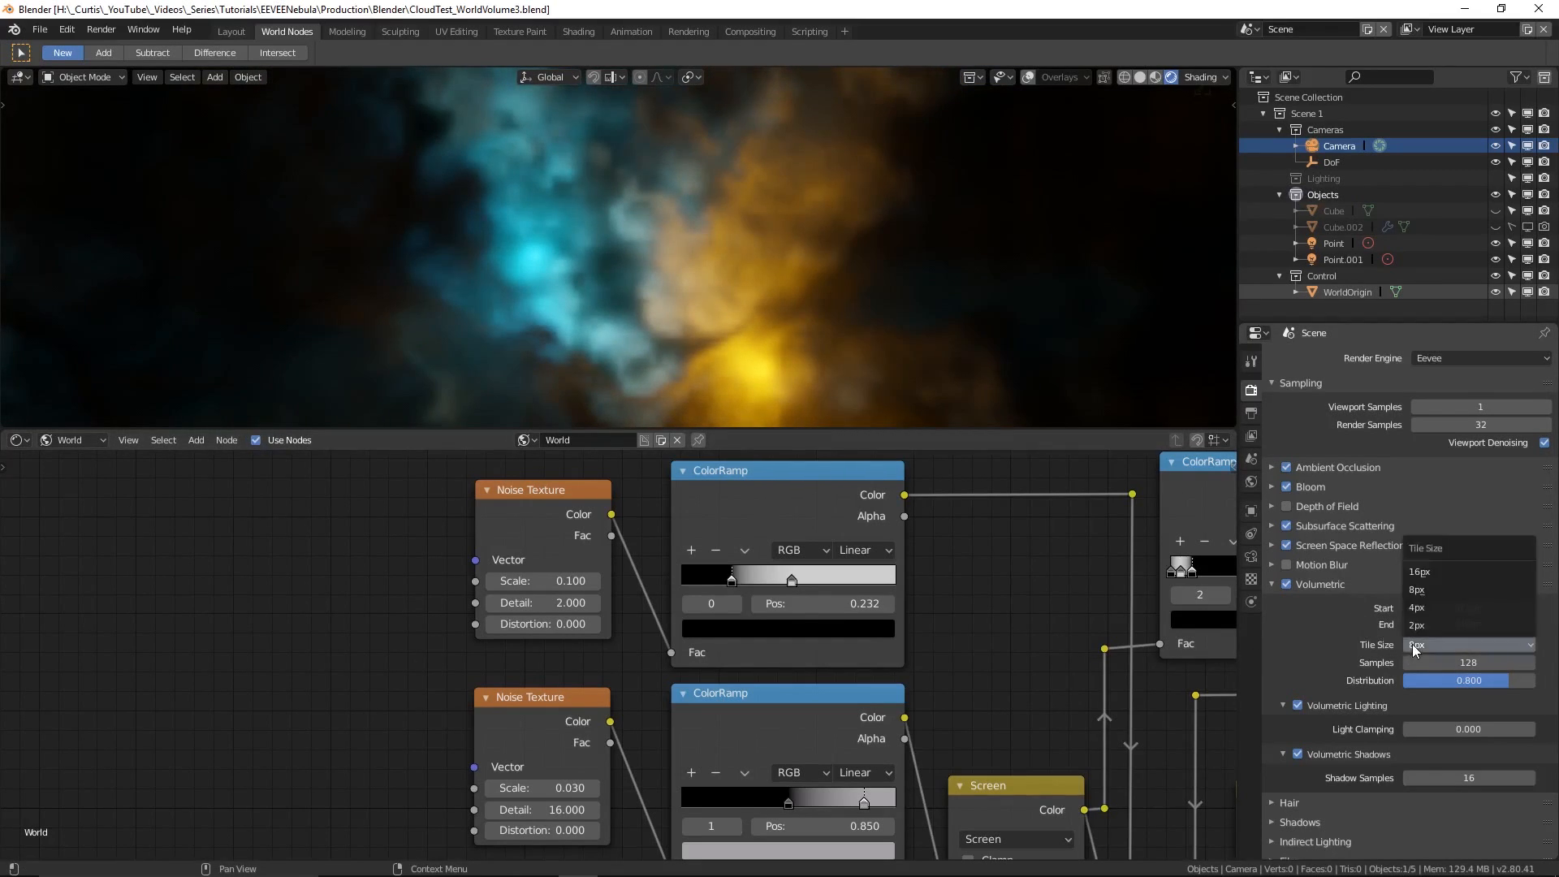
click(1414, 608)
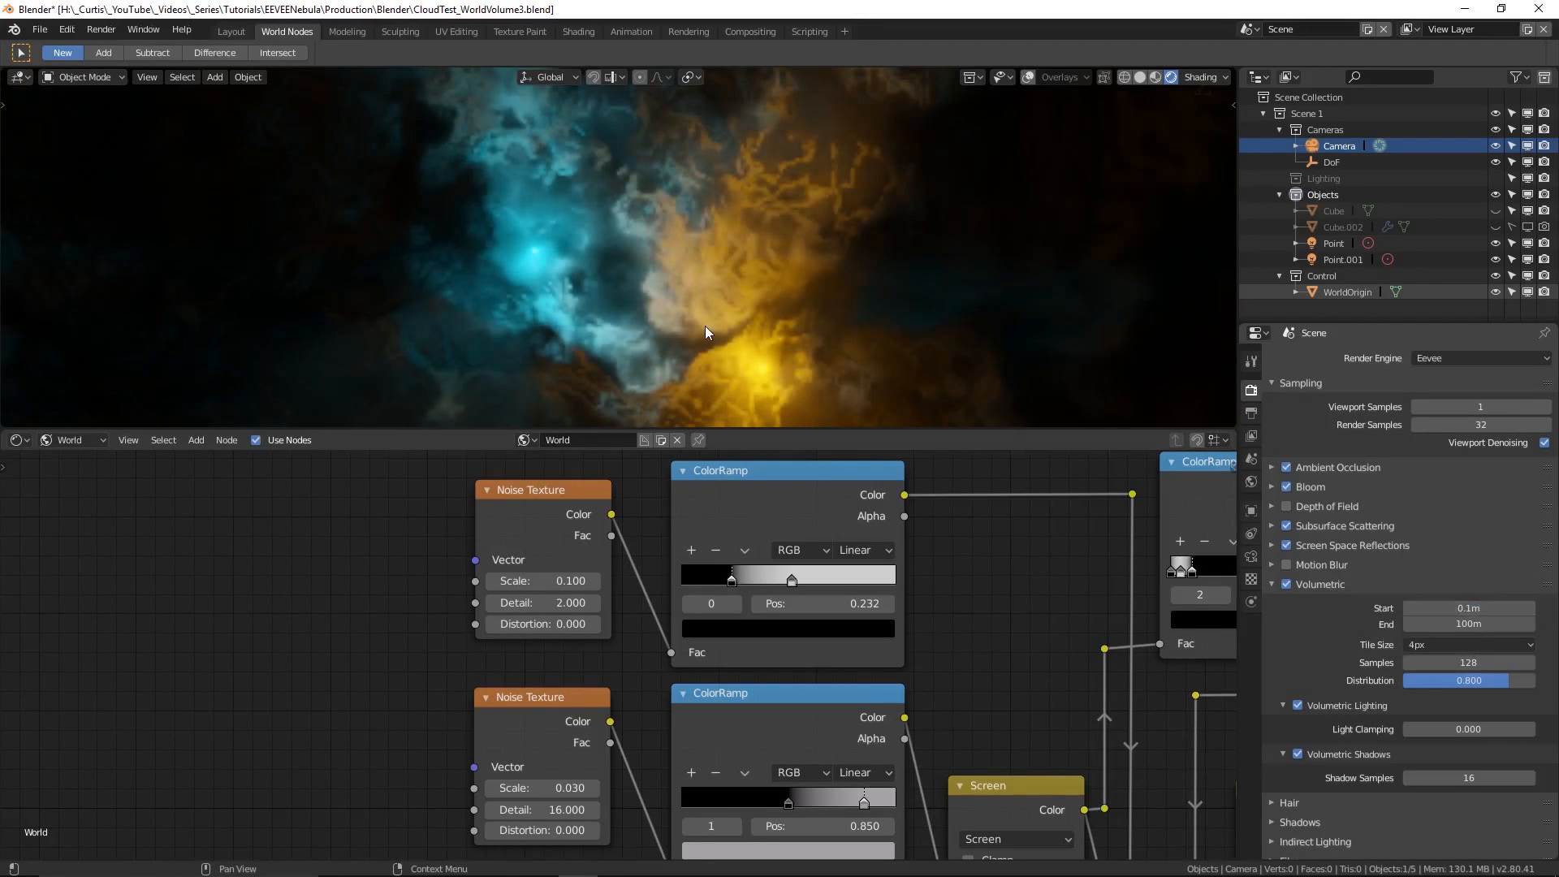
mouse_move(732, 320)
middle_down()
mouse_move(790, 317)
mouse_move(696, 331)
mouse_move(741, 338)
mouse_move(685, 334)
mouse_move(723, 340)
middle_up()
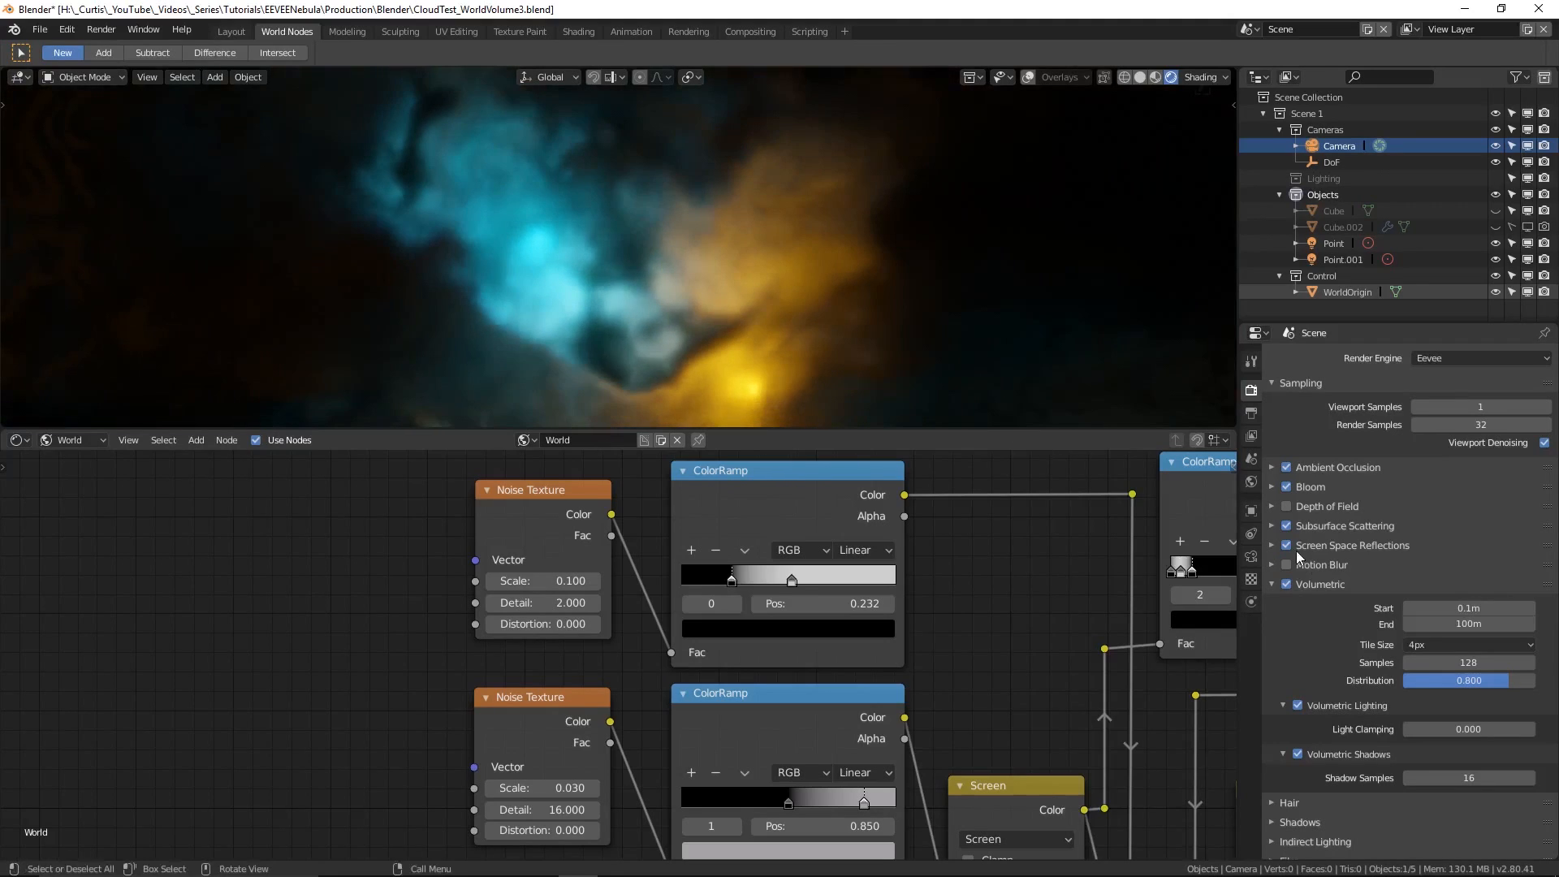
- Return the volumetric Tile Size to 8px and inspect the nebula for comparison
click(1442, 652)
click(1433, 591)
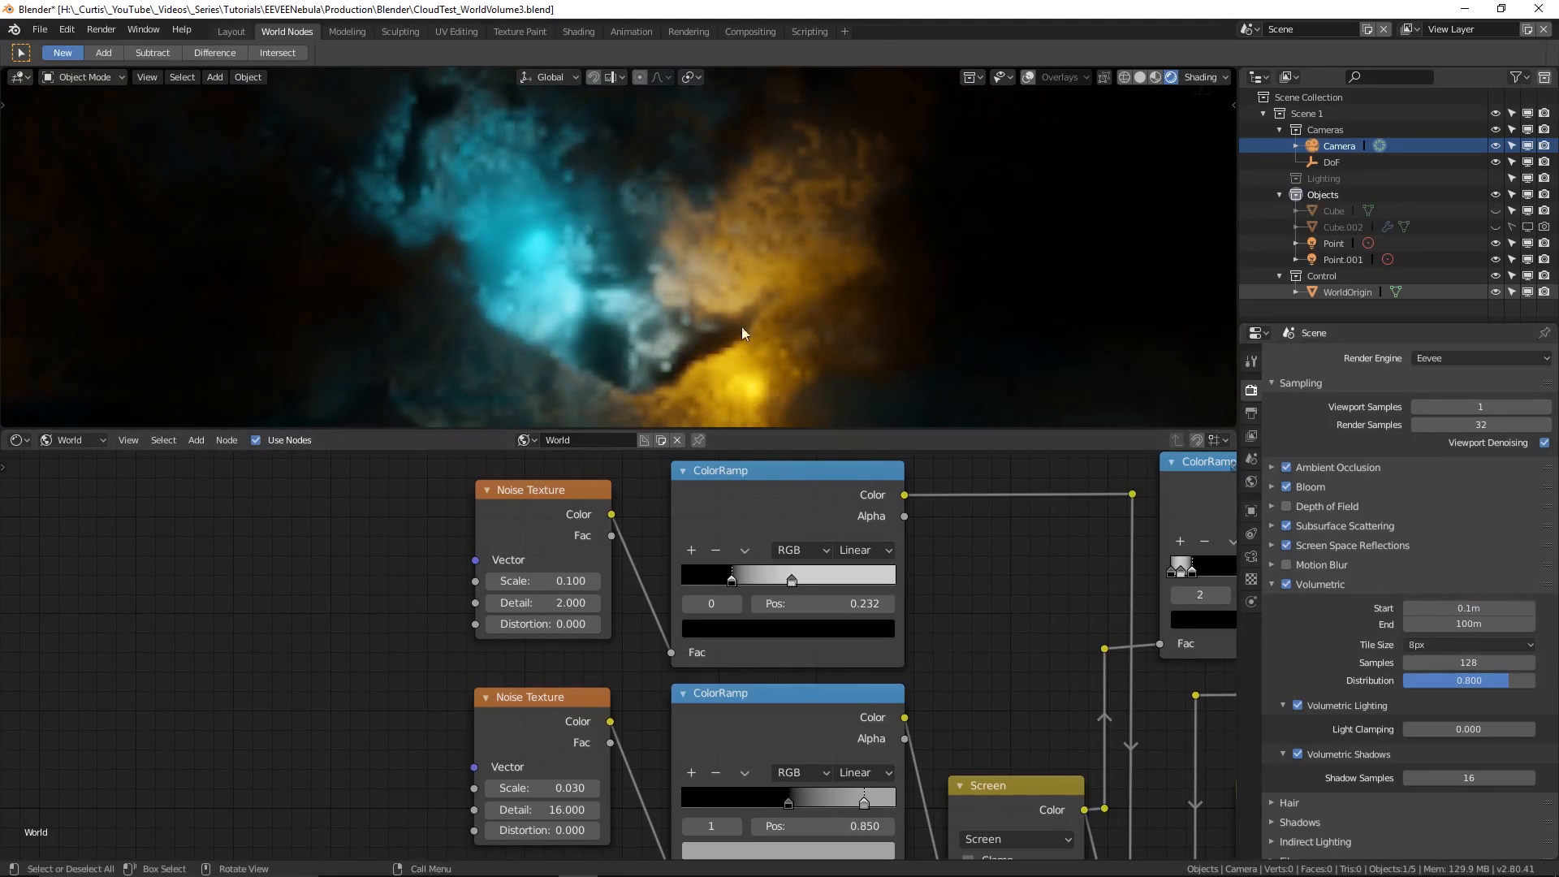
middle_drag(673, 351, 656, 319)
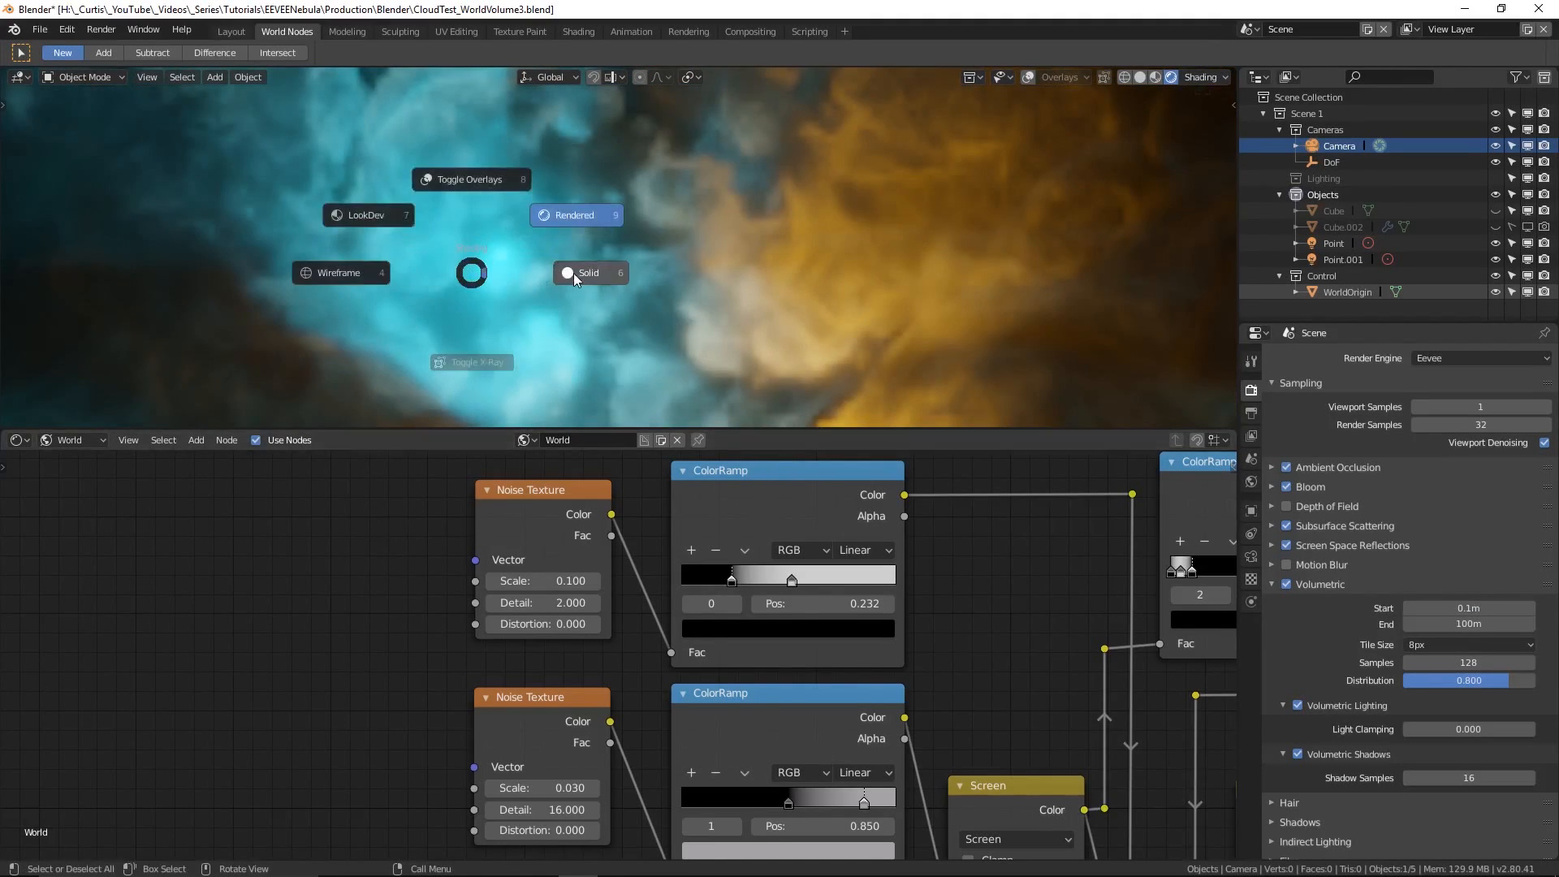
- Switch the viewport to Solid shading and set the volumetric Tile Size to 4px
click(574, 278)
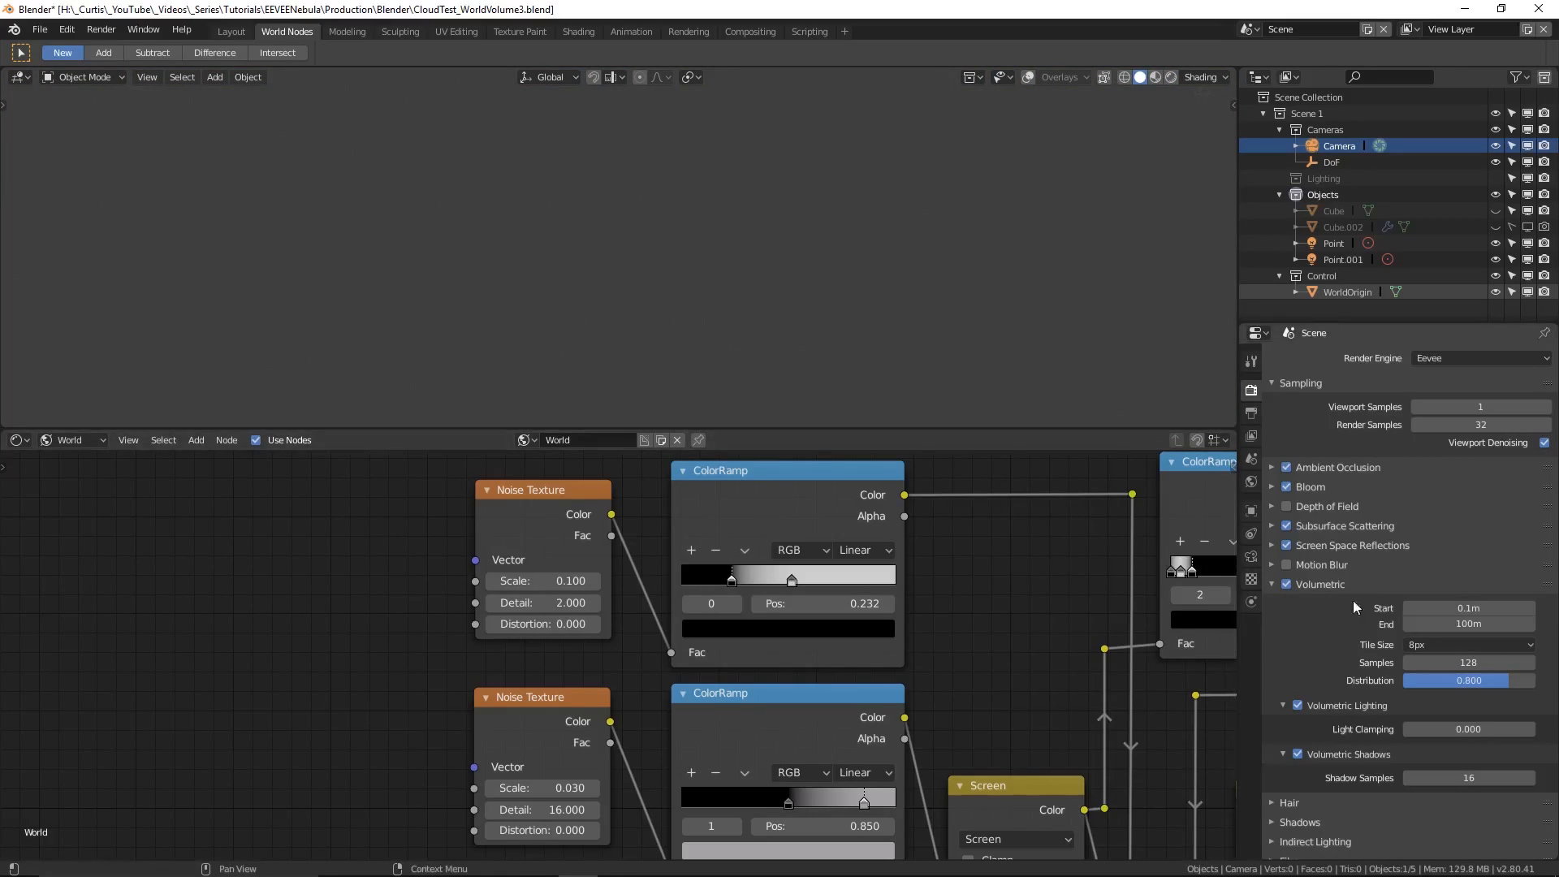
click(1460, 650)
click(1449, 608)
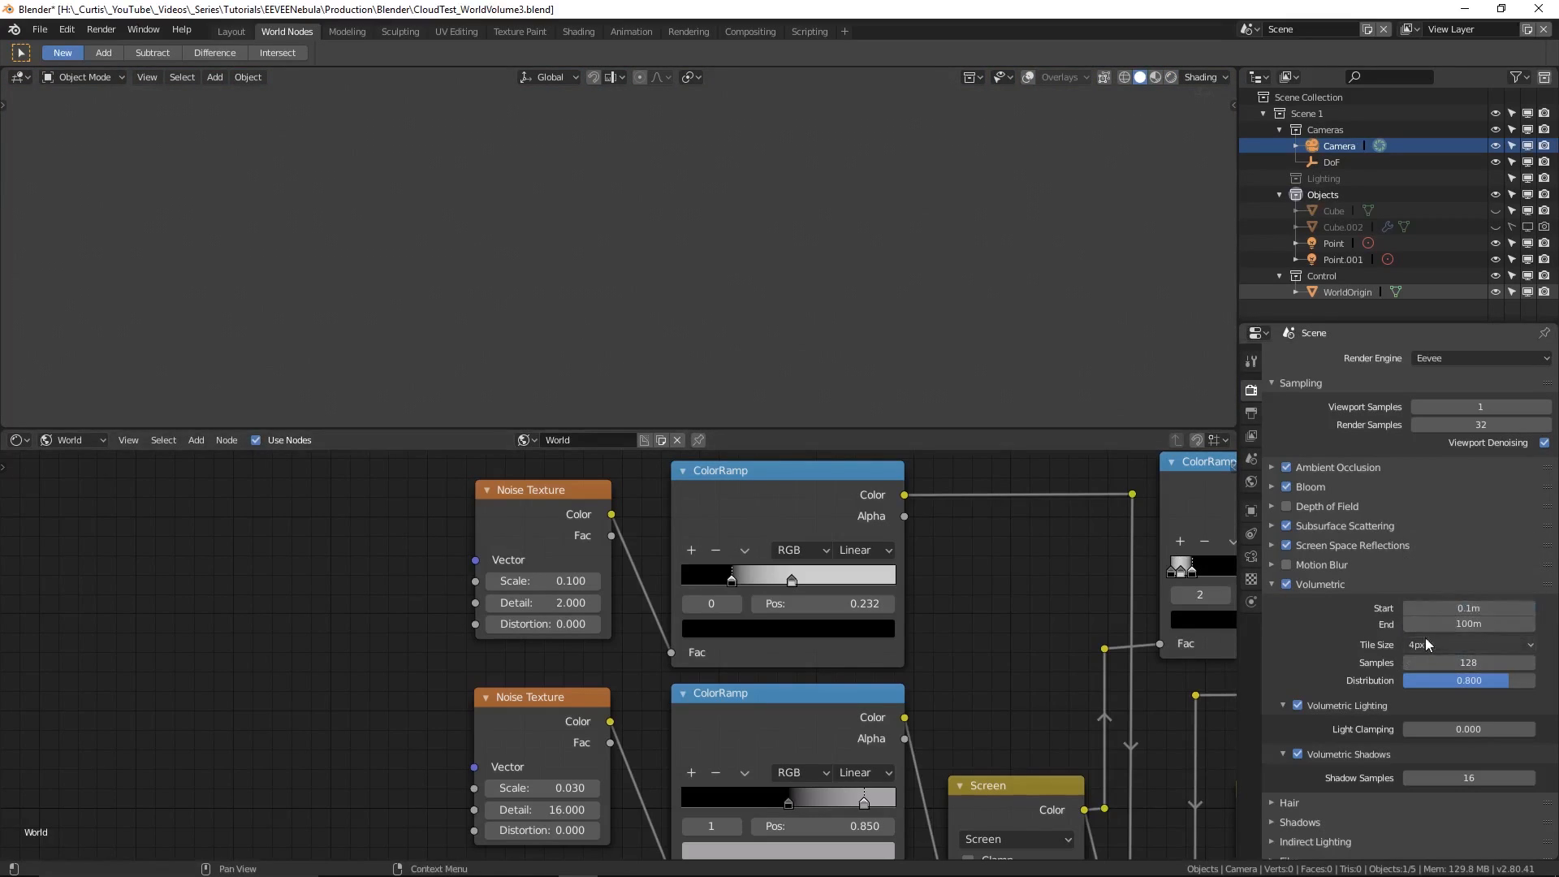
- Set the volumetric Tile Size back to 8px and restore Rendered shading in the viewport
click(1449, 643)
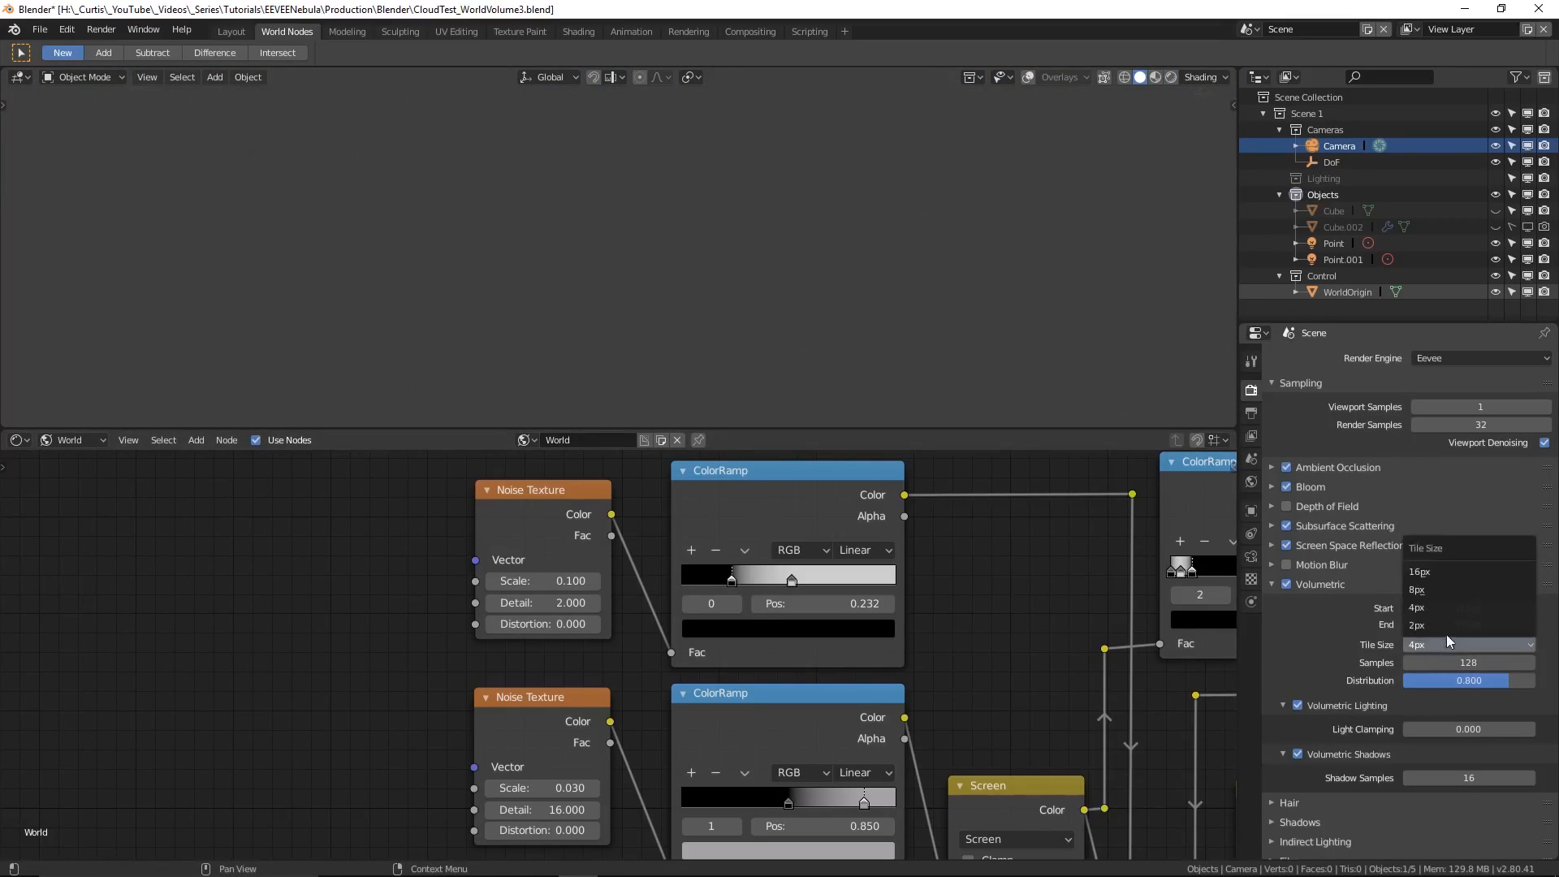
click(1448, 592)
click(816, 236)
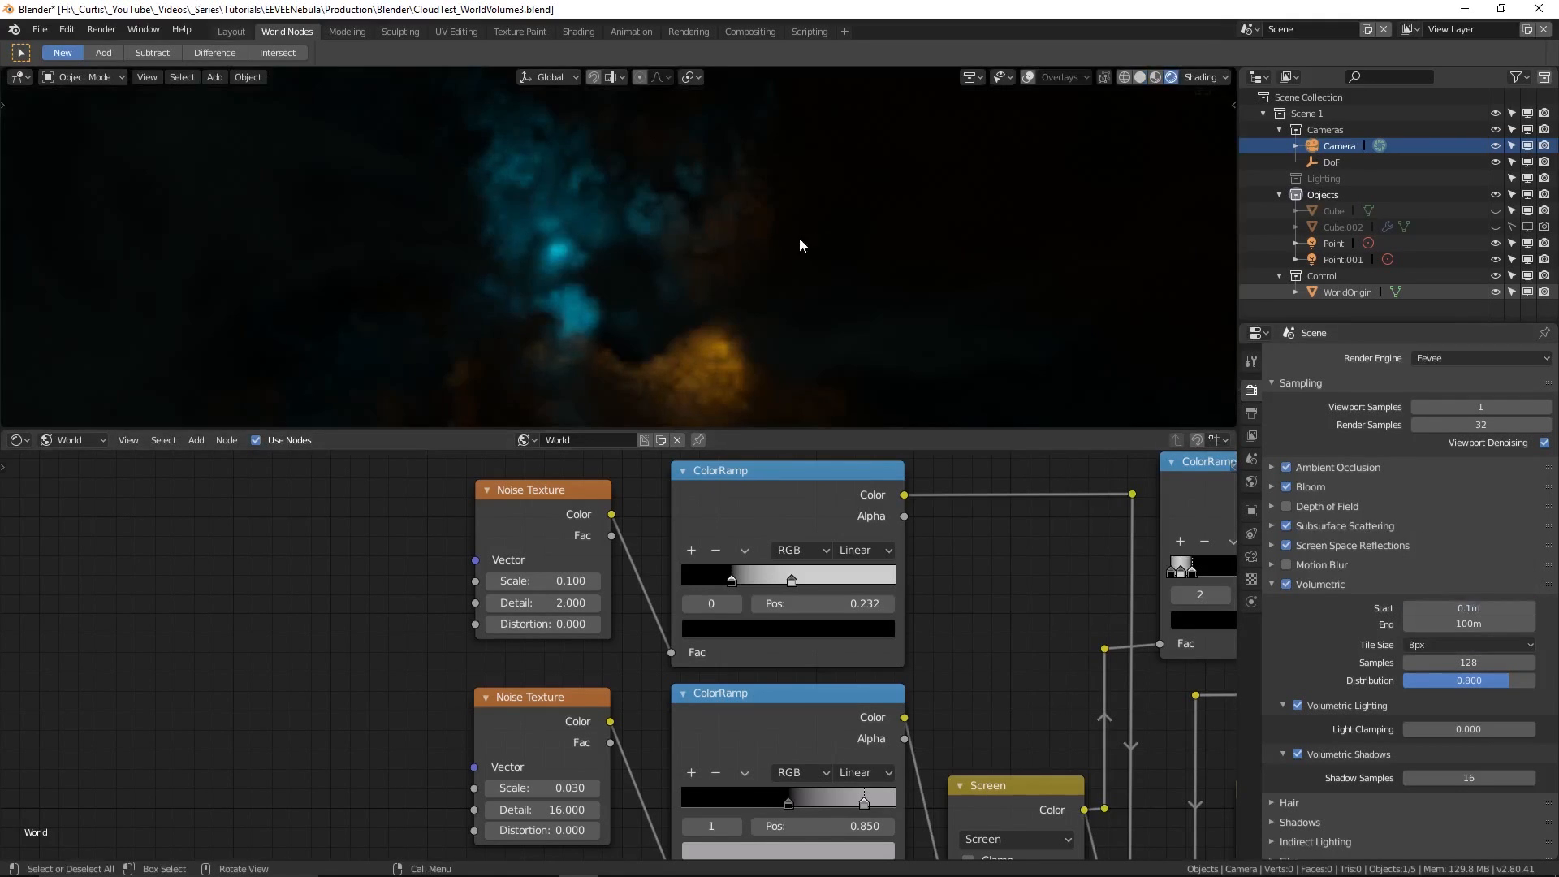